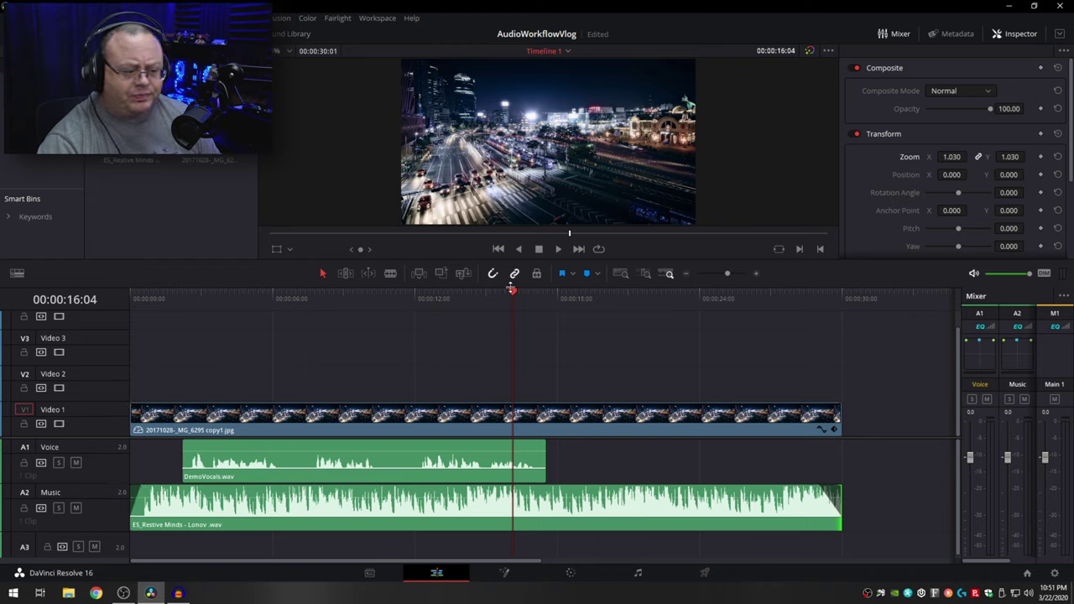
Step: Play the timeline from the beginning to hear how the voice and music balance
drag(511, 289, 141, 302)
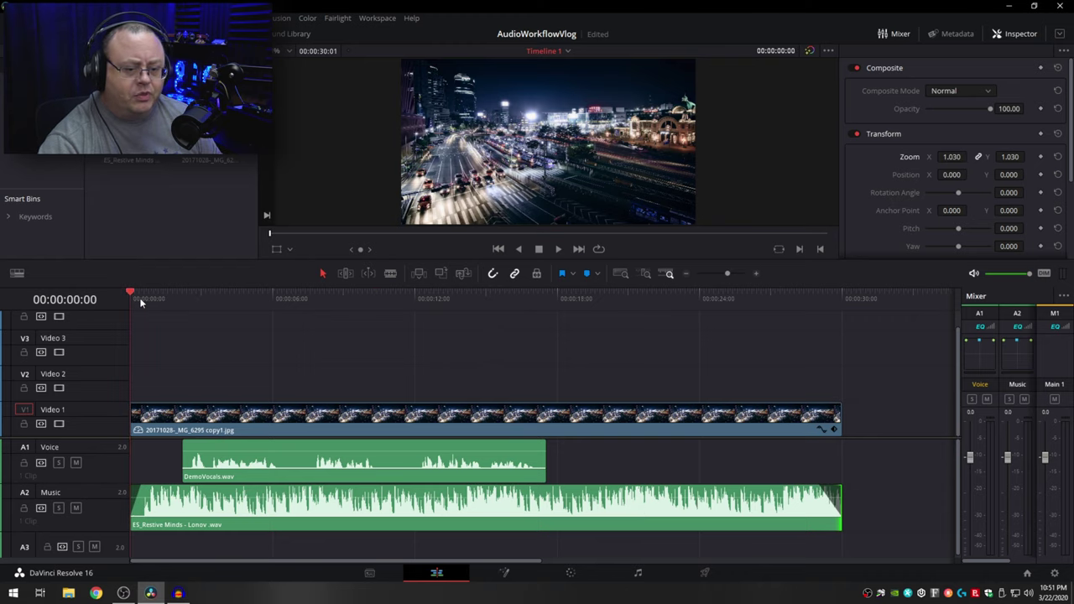
click(558, 249)
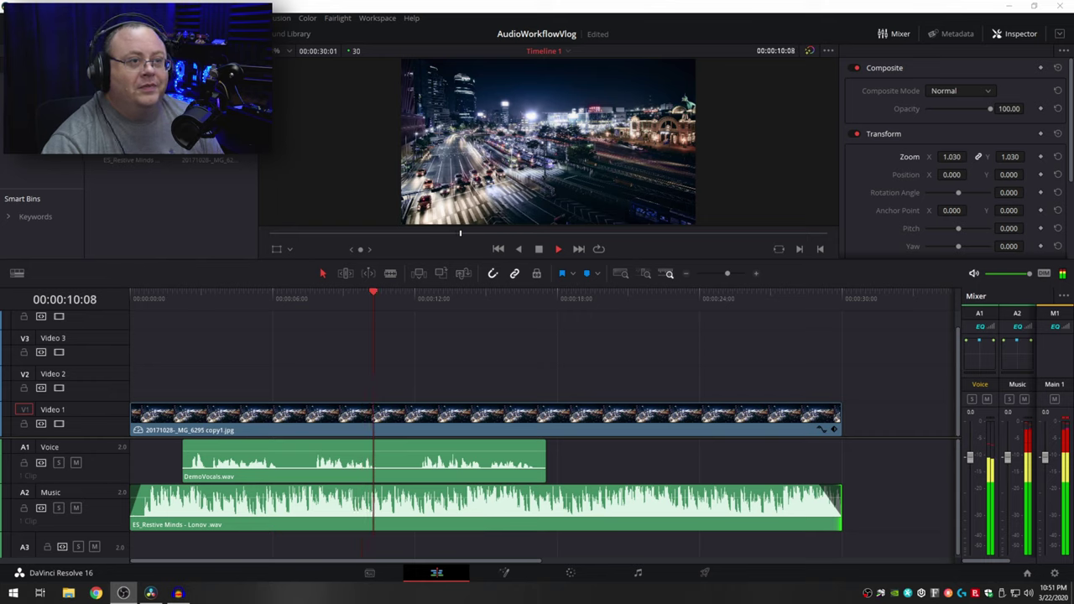
click(541, 249)
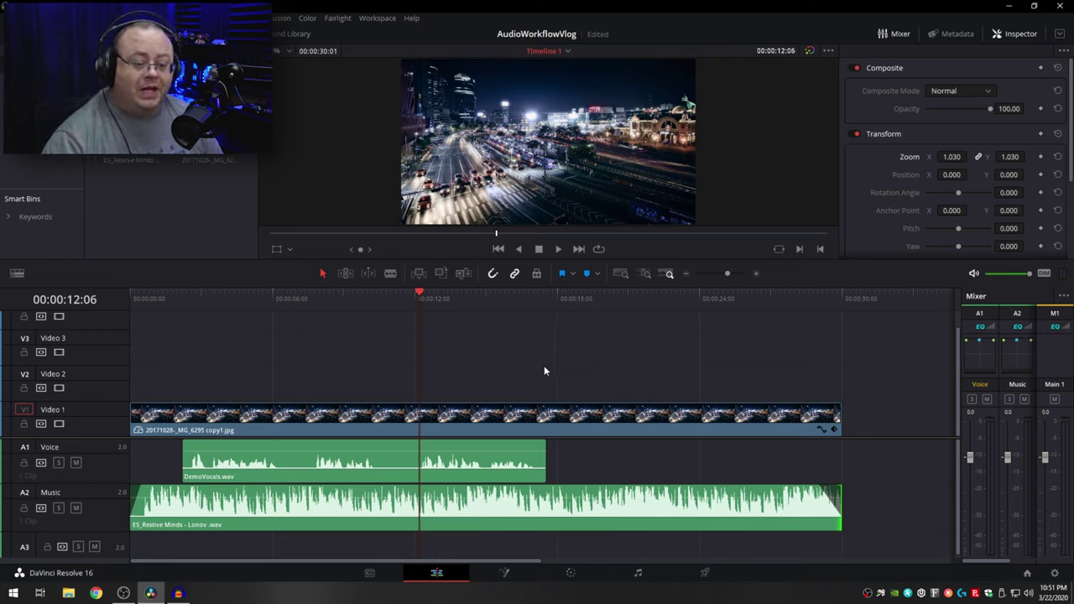
Step: Set the clip volume of the music clip on track A2 to -12
click(375, 520)
click(1010, 91)
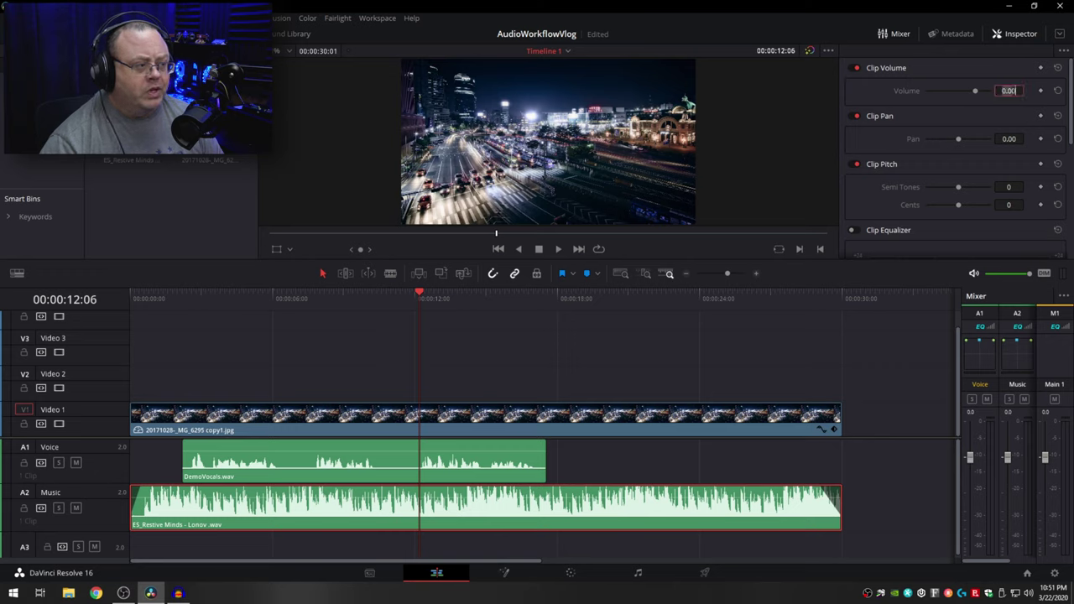
text(-12)
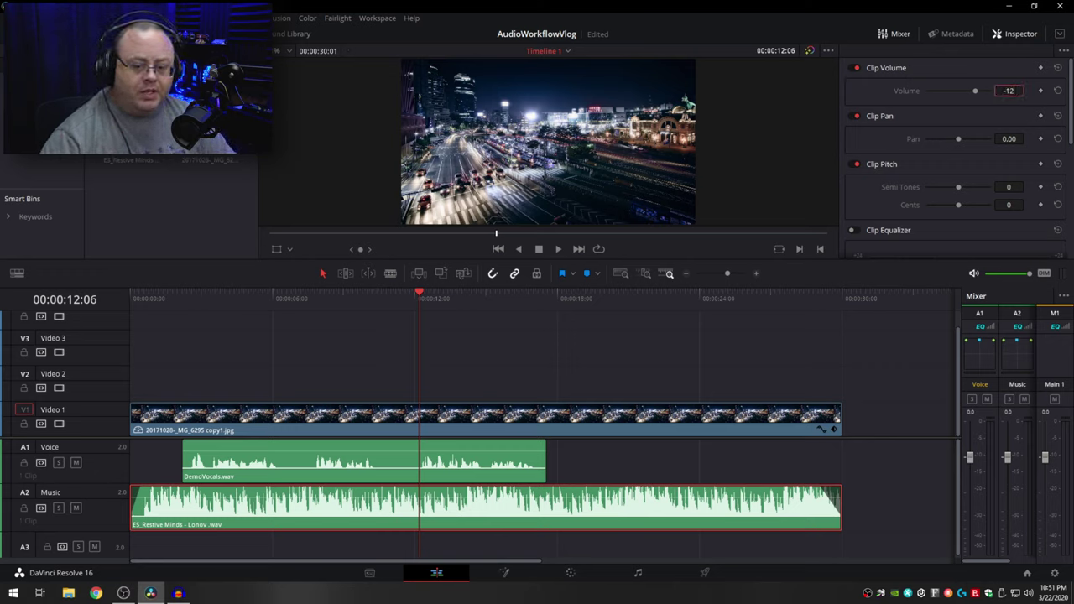
key(Return)
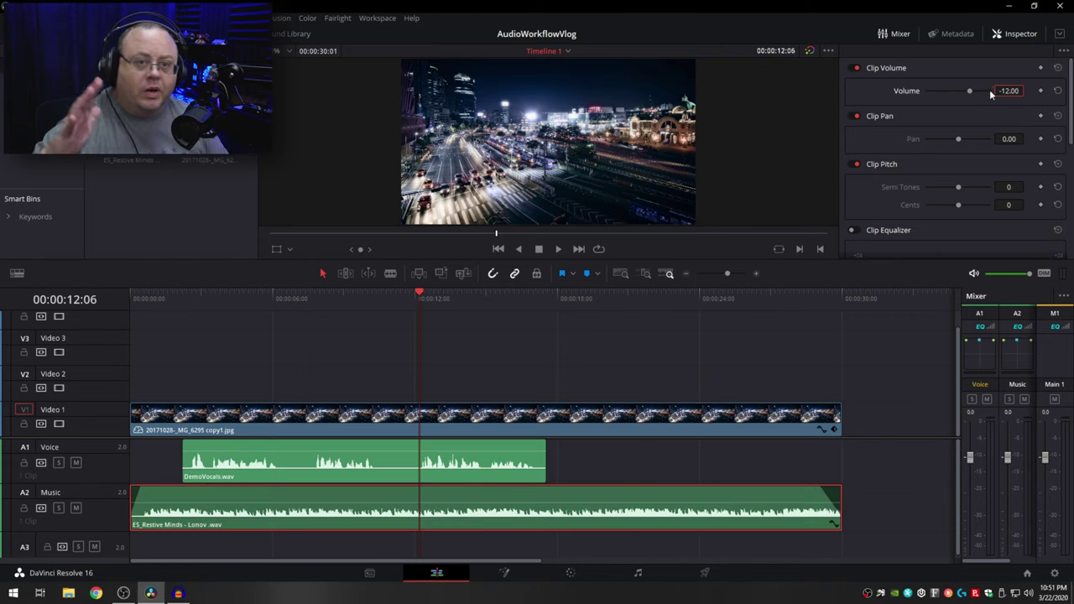
Step: Listen to the voice and music mix from the start and again from 00:00:03:05
drag(420, 312, 130, 312)
click(560, 249)
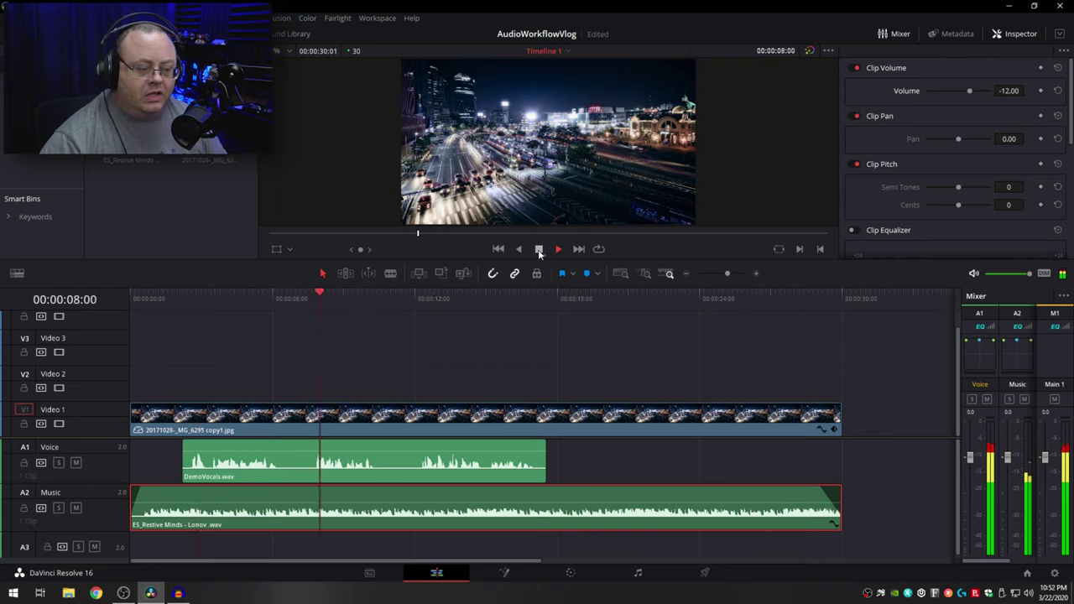
click(538, 250)
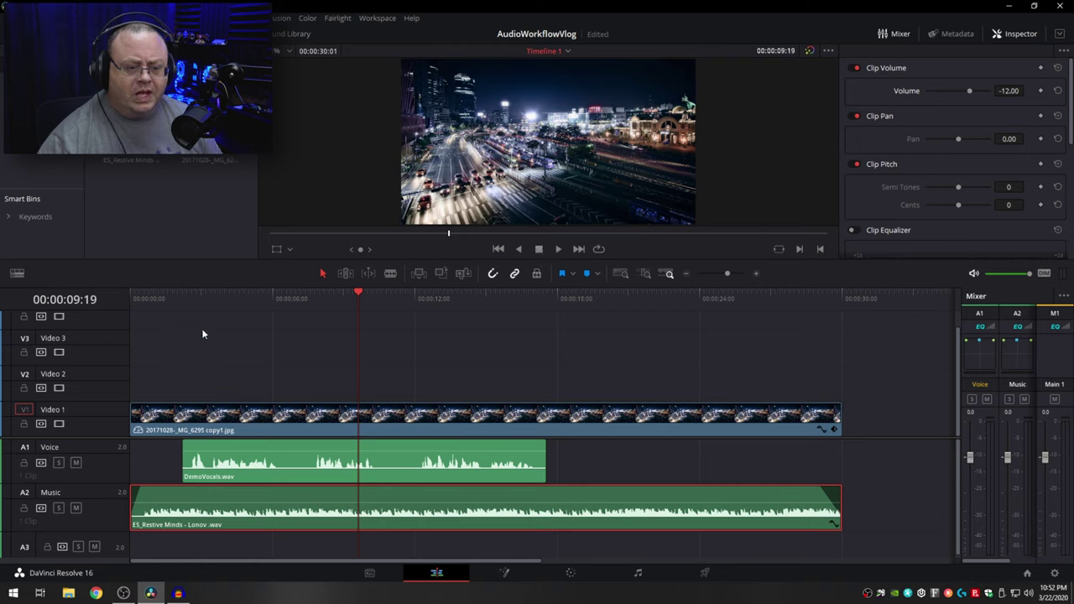
click(205, 297)
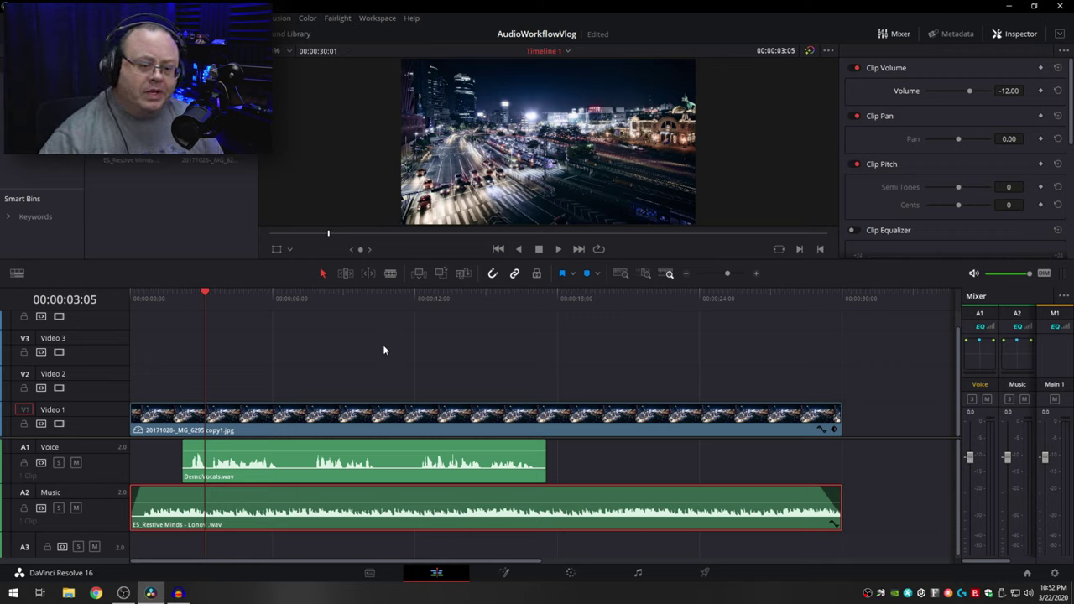
click(559, 250)
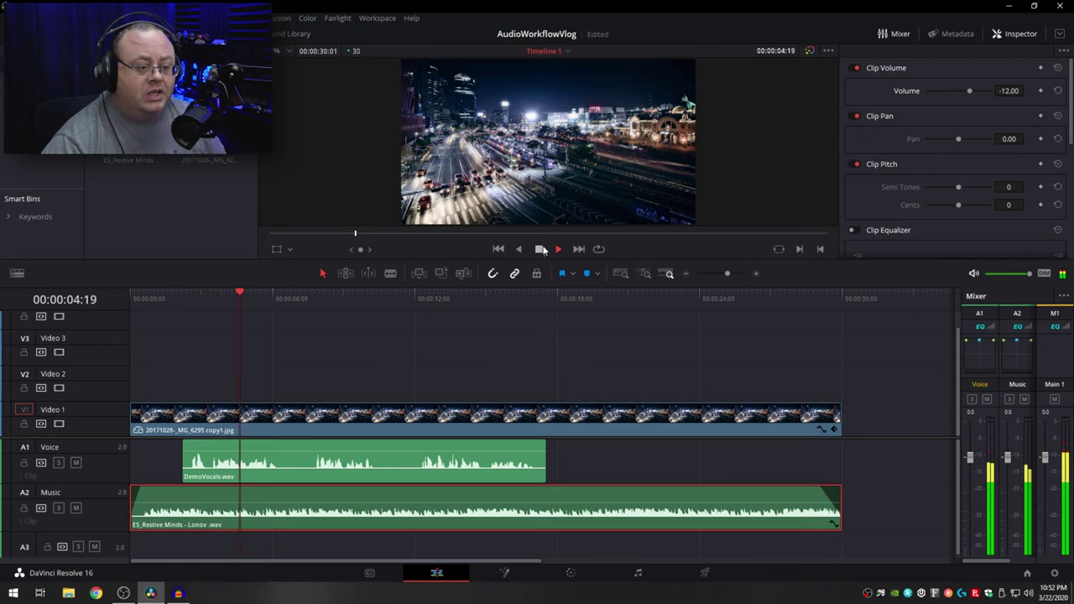
click(539, 249)
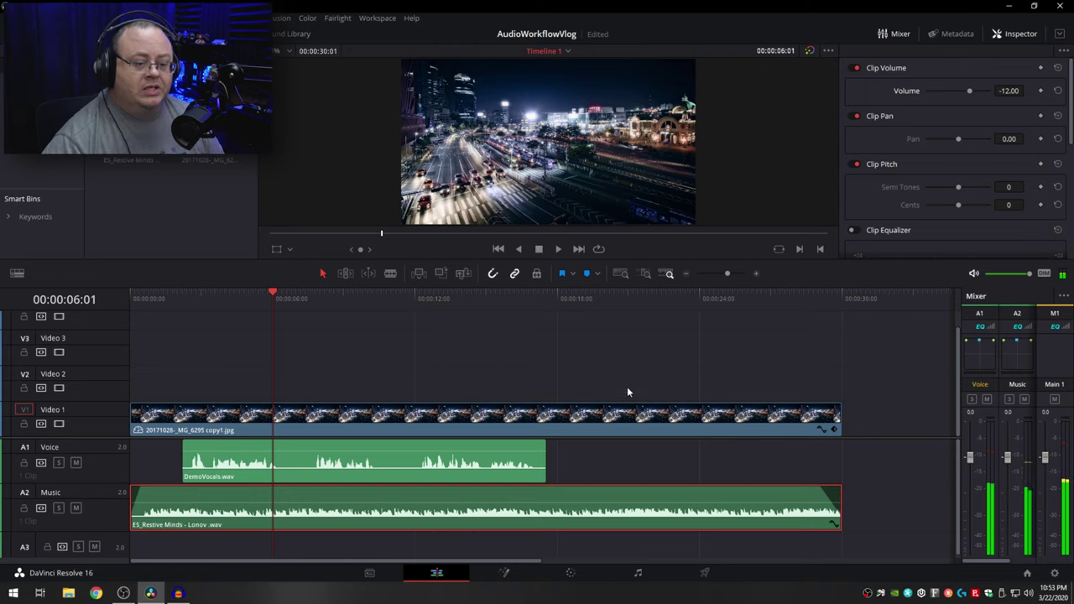
Step: Visit the Fairlight page briefly and toggle the Edit page's mixer off and back on
mouse_move(473, 451)
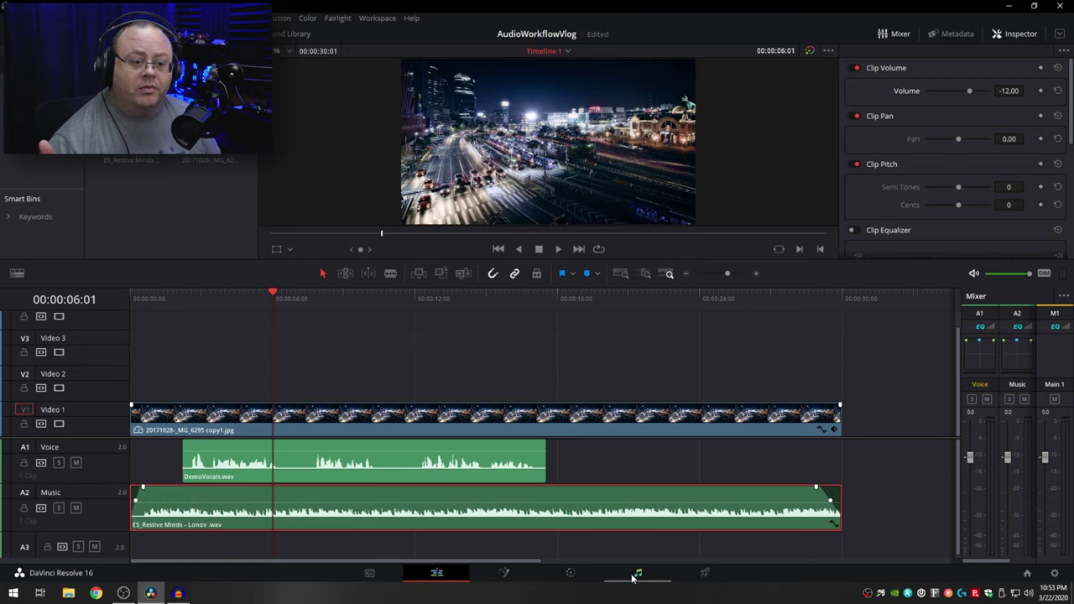
click(637, 574)
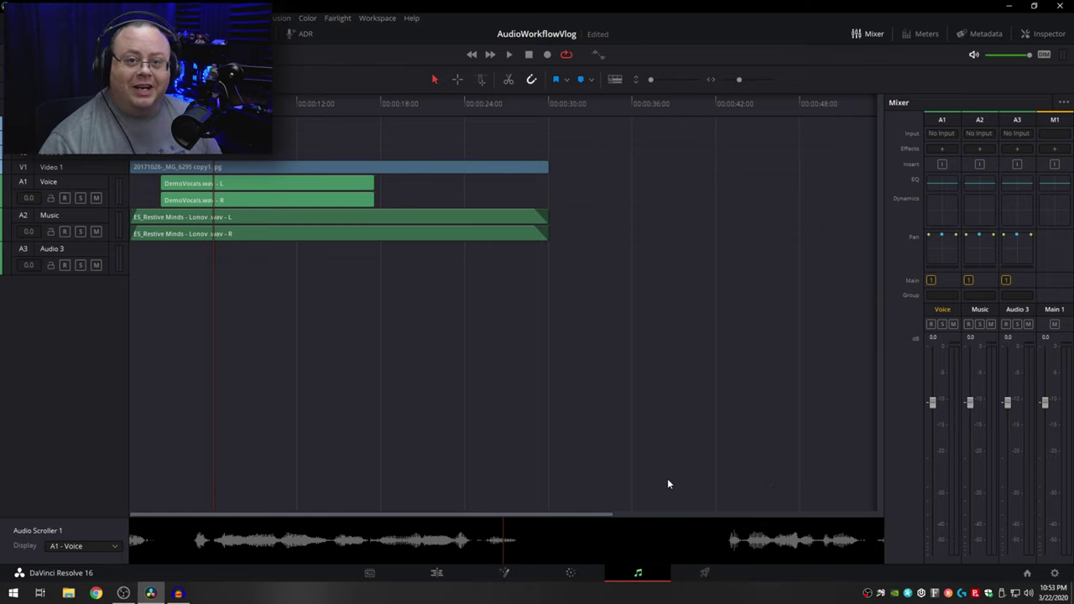
click(443, 573)
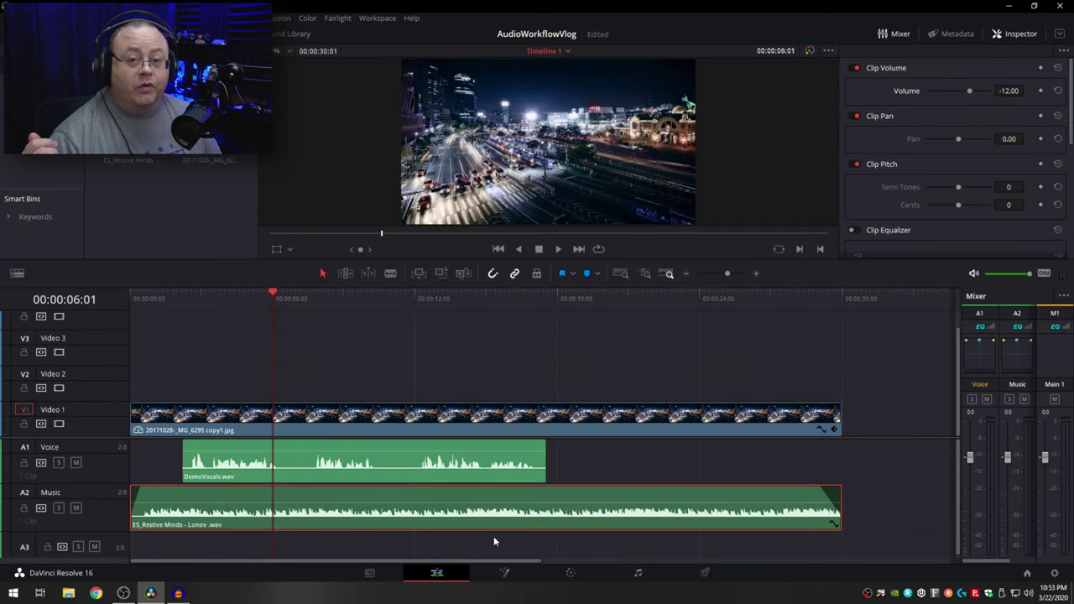
click(893, 33)
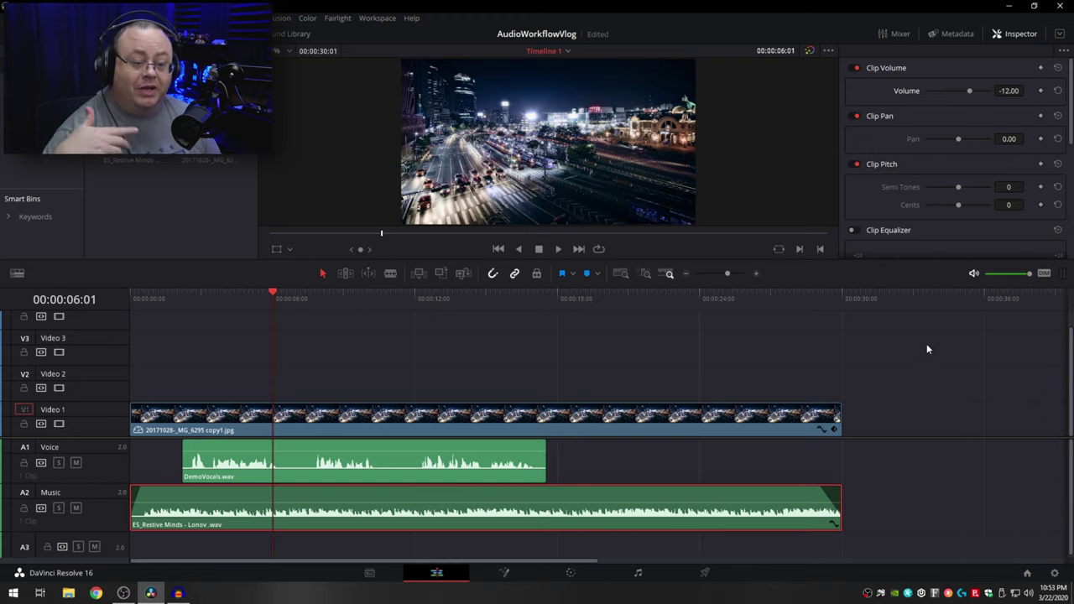
click(893, 34)
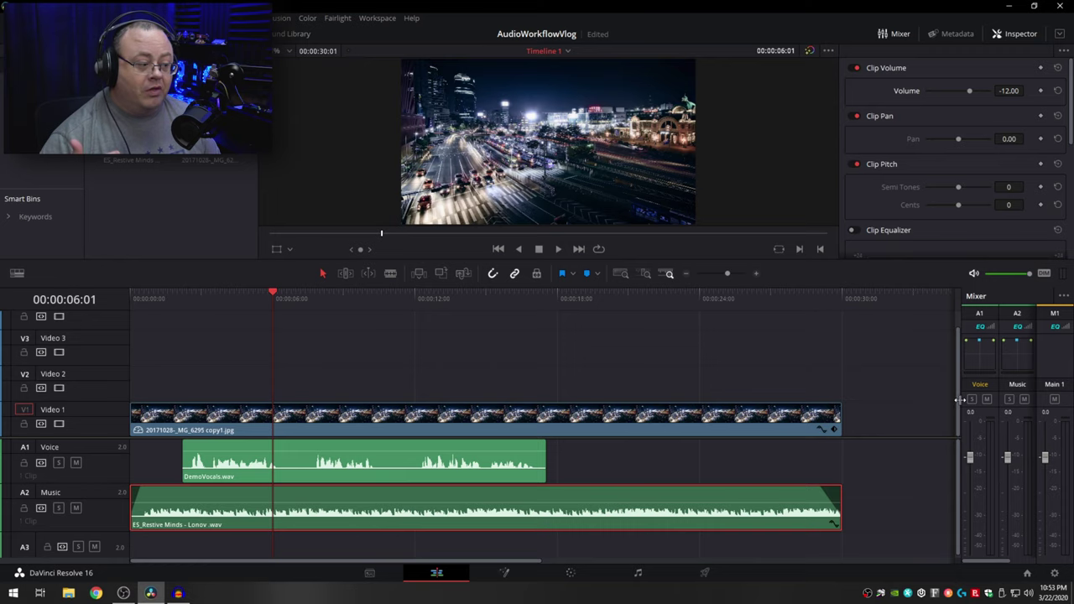
Step: On the Fairlight page, add the SPL De-Verb Plus noise reduction plugin to the Voice track and place its window below the tracks
click(638, 574)
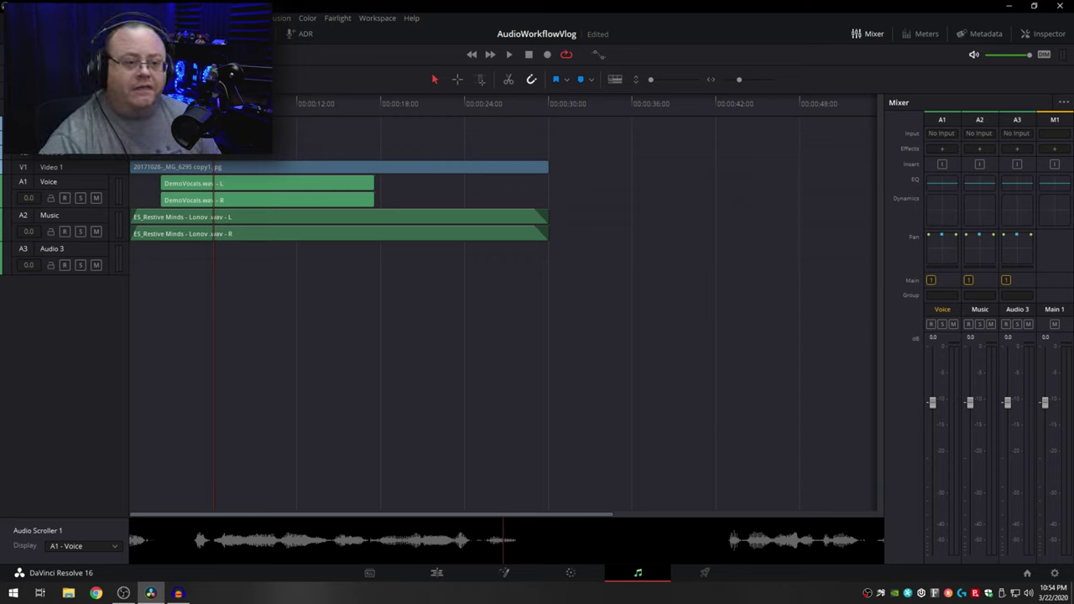
click(940, 150)
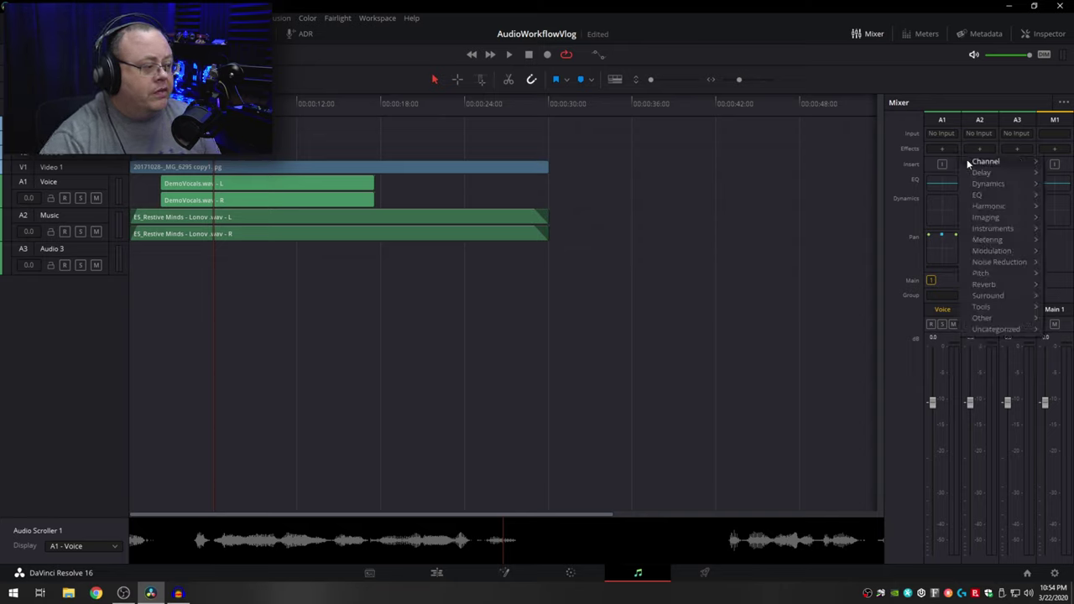
mouse_move(1010, 329)
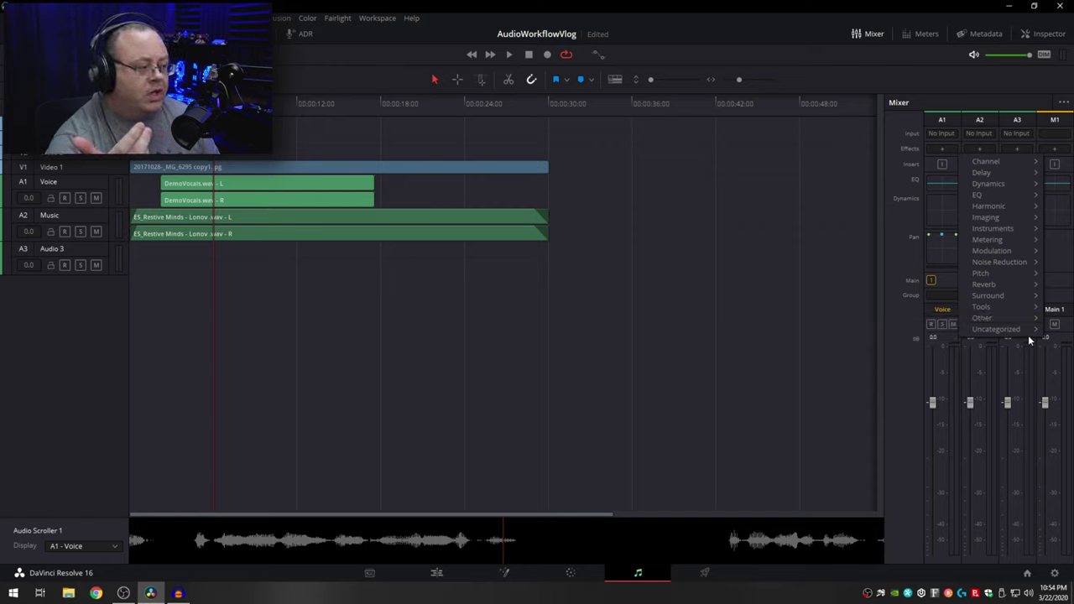
mouse_move(1020, 296)
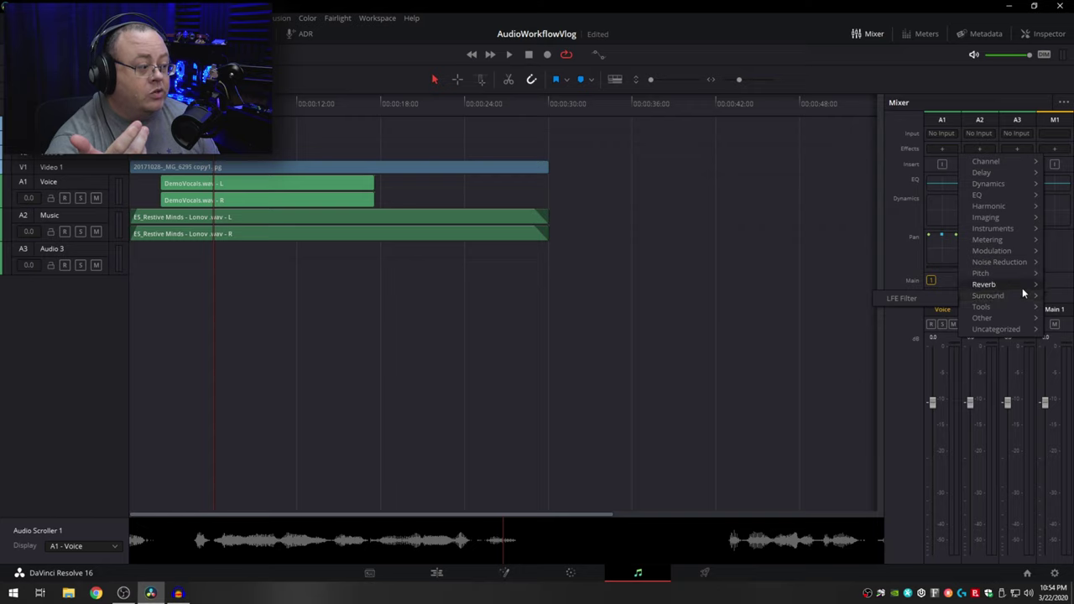
mouse_move(1022, 262)
mouse_move(912, 276)
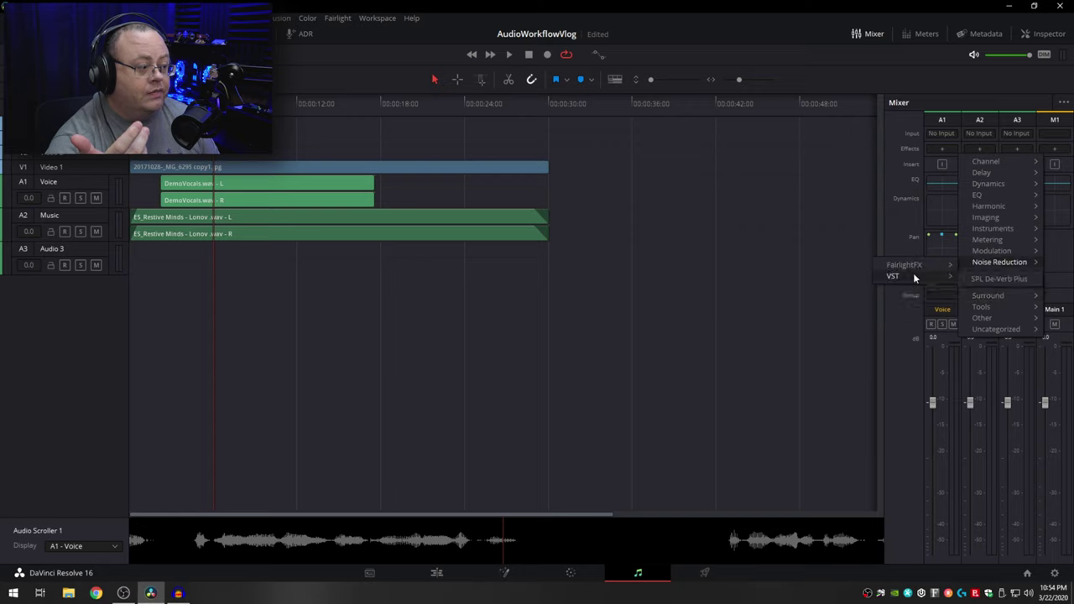
click(1003, 281)
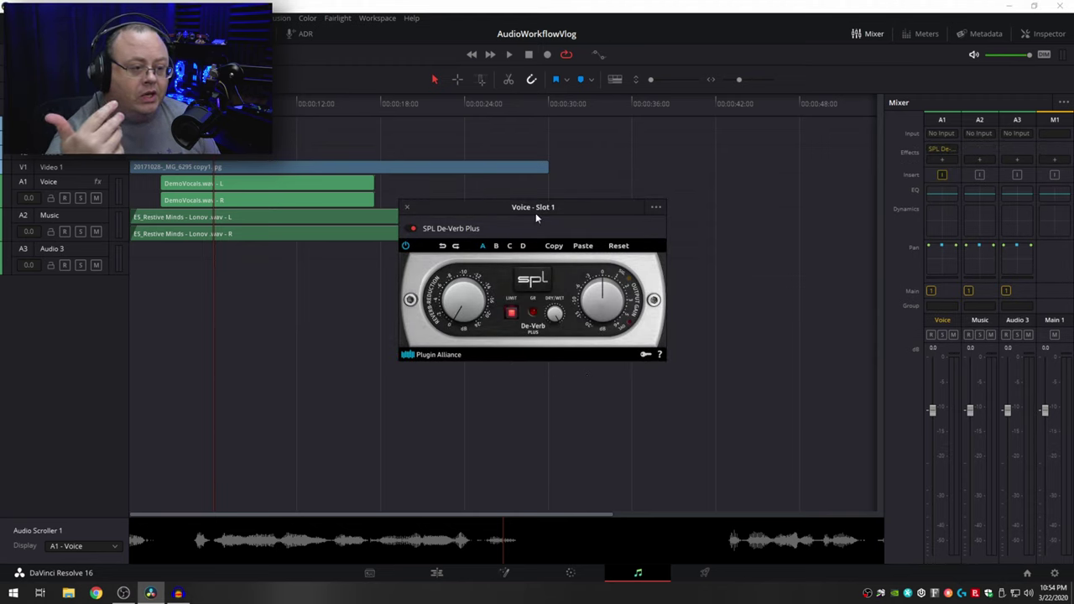
drag(535, 212, 502, 267)
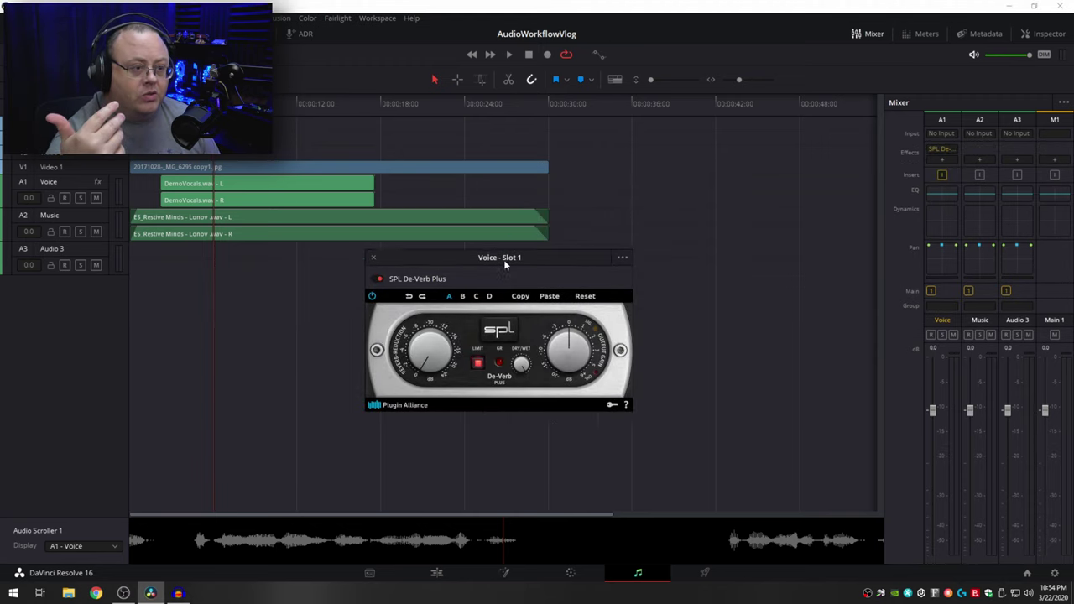
Step: Play a bit of the mix, stop it and mute the Music track
click(511, 53)
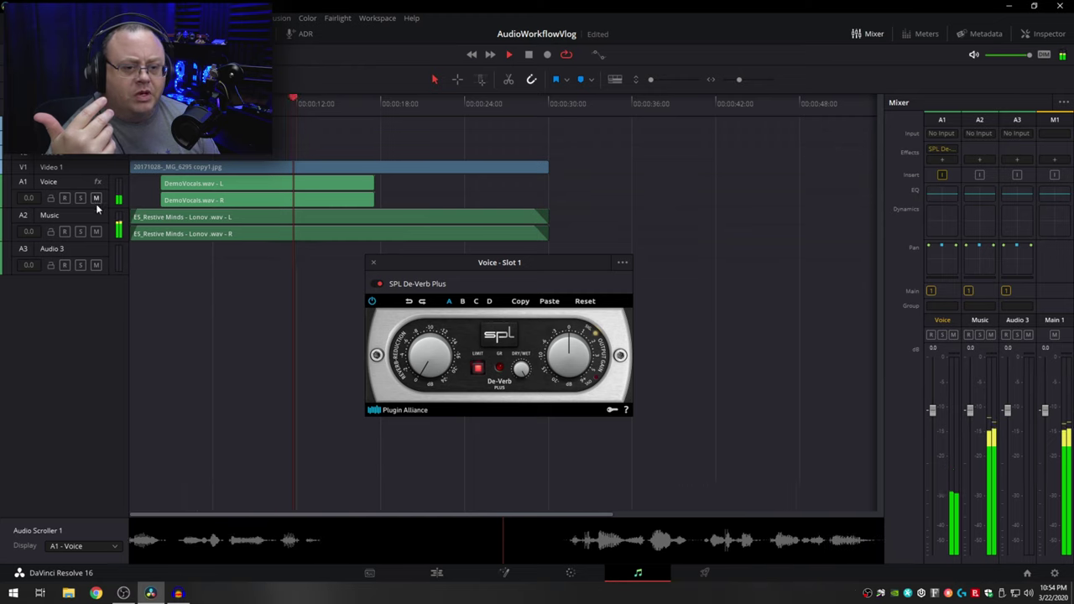
key(space)
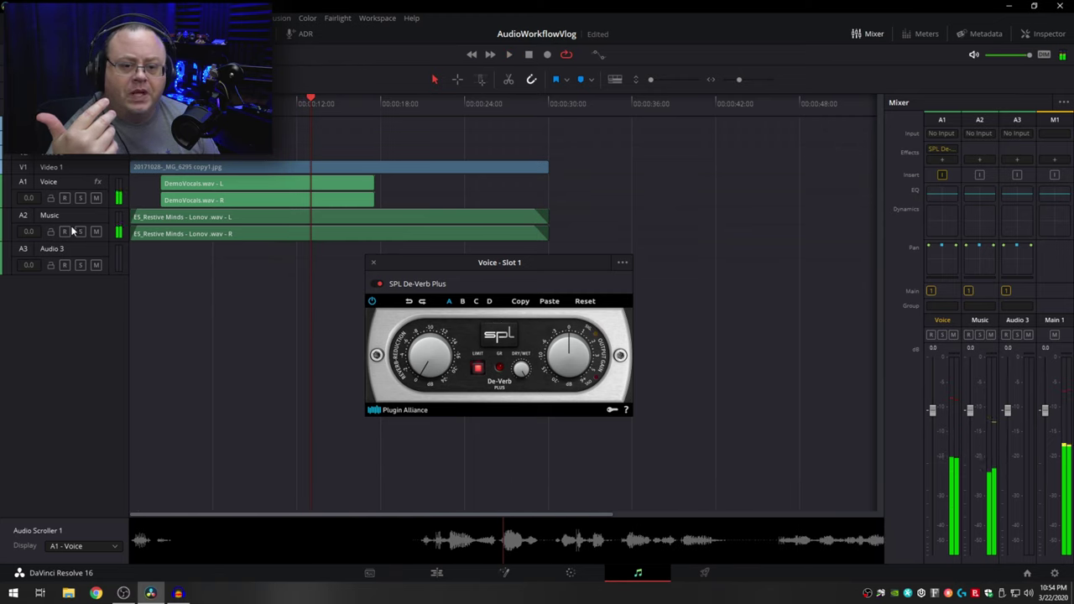
click(96, 231)
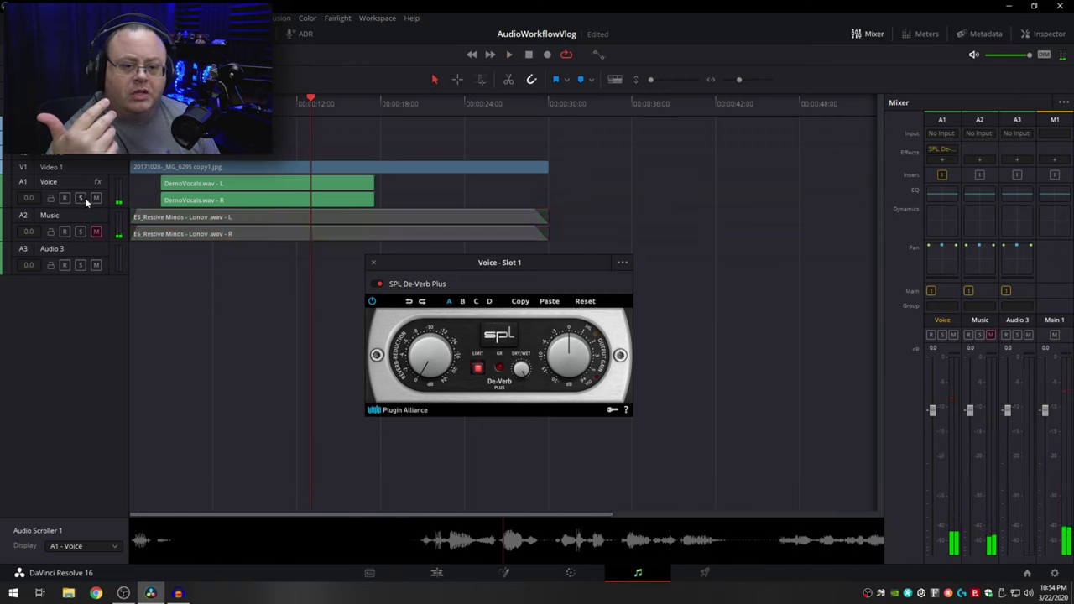
Step: Listen to the Voice track on its own, including from the start of the vocal clip, before reducing any reverb
click(508, 55)
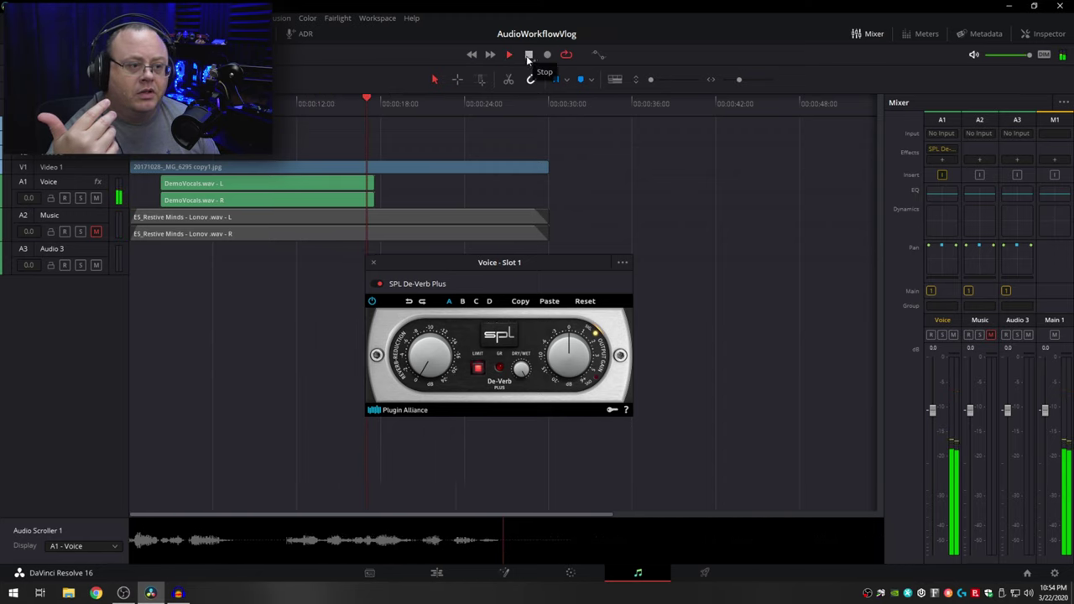
click(529, 56)
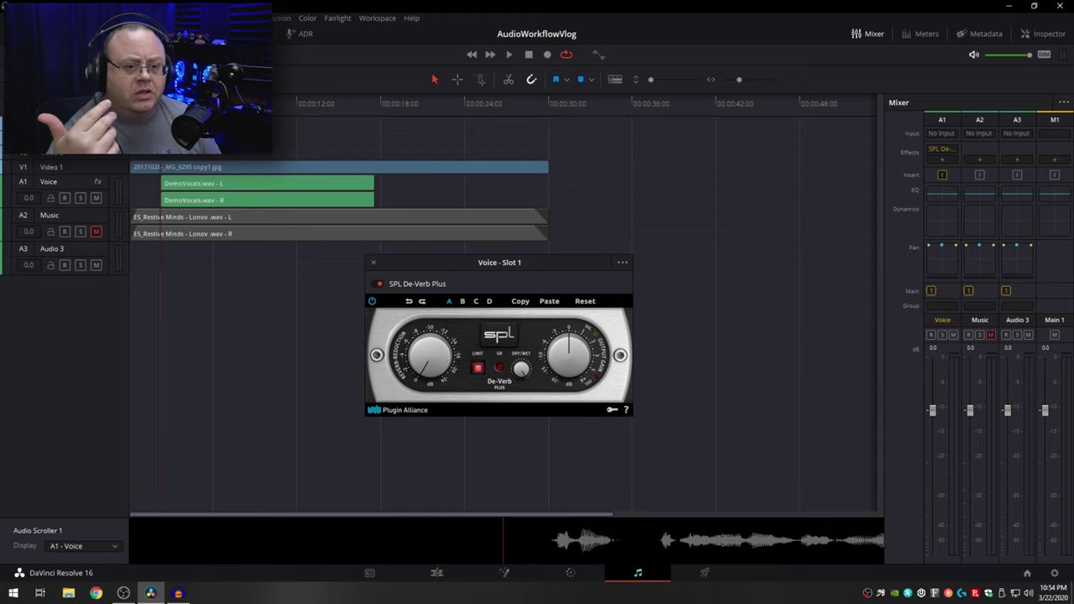
click(509, 56)
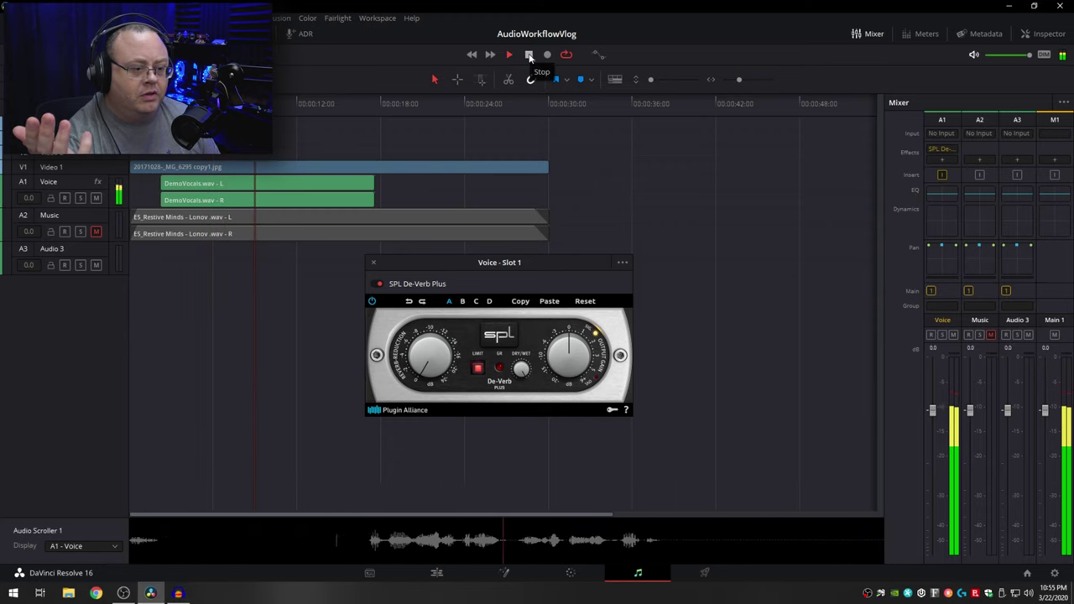
click(529, 55)
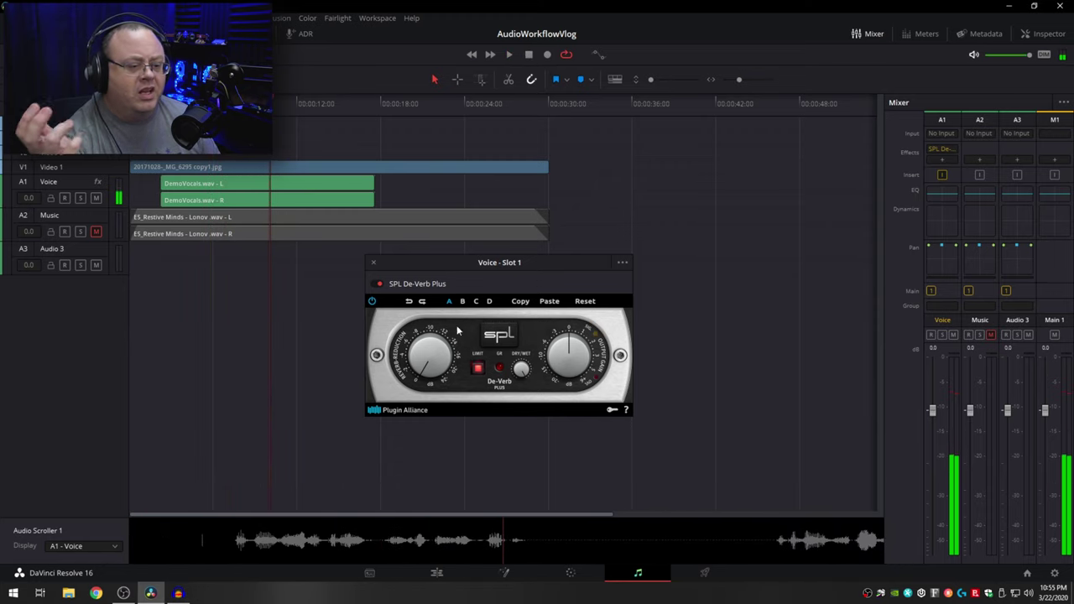
Step: Set De-Verb Plus's reverb reduction to about -12 dB, listen to the voice and close the plugin window
click(421, 360)
drag(421, 360, 434, 325)
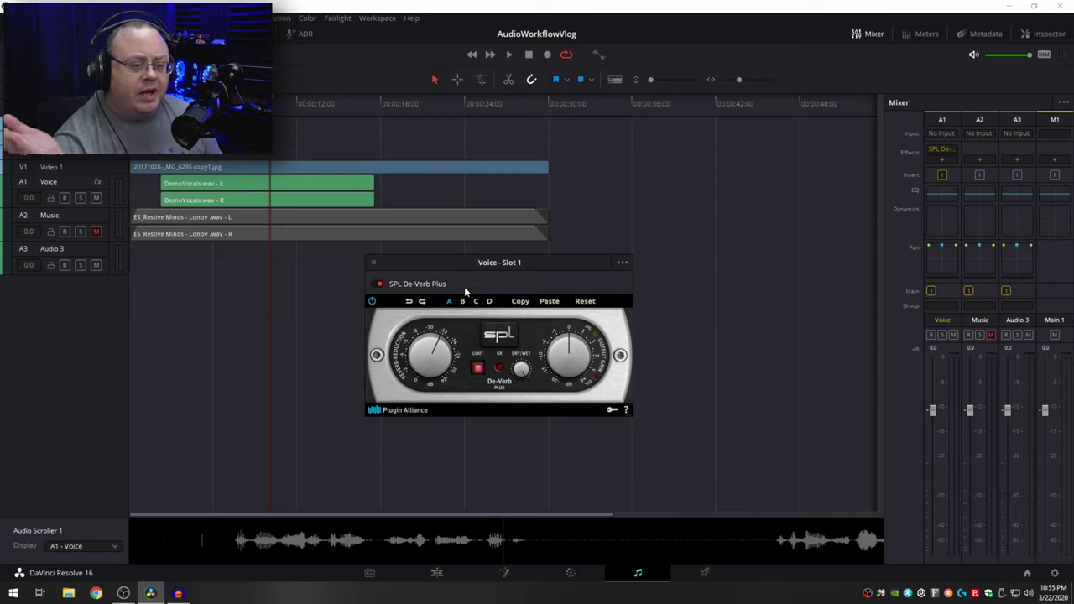
click(510, 55)
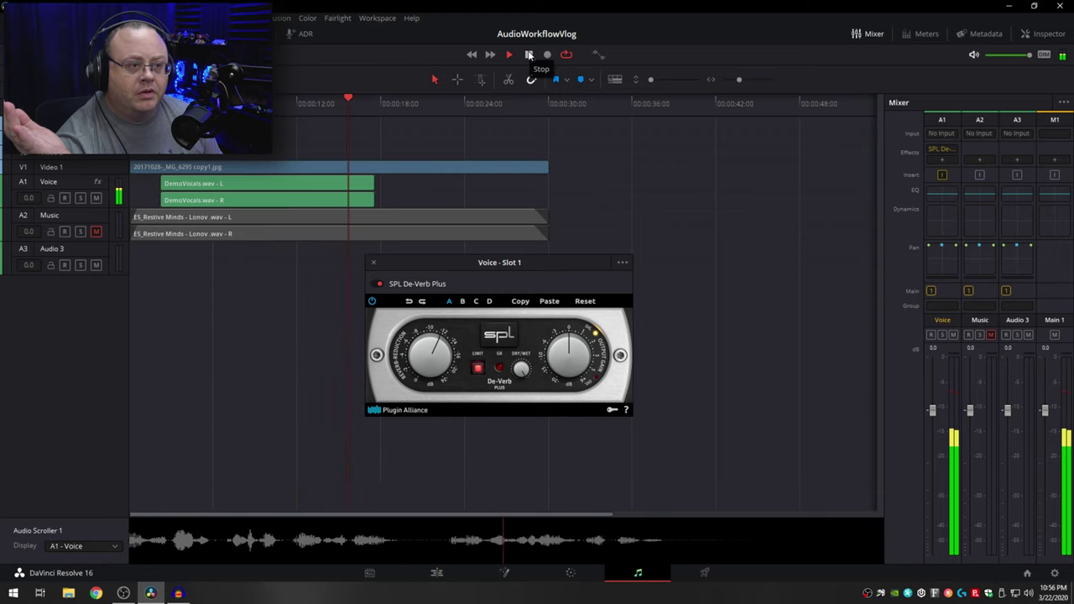
click(528, 56)
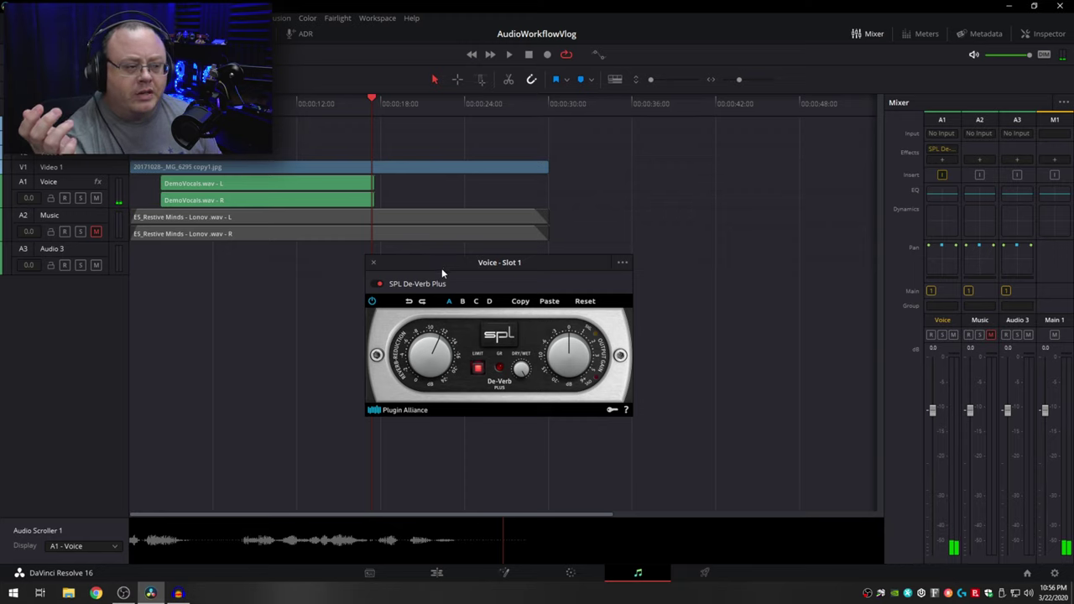
click(374, 263)
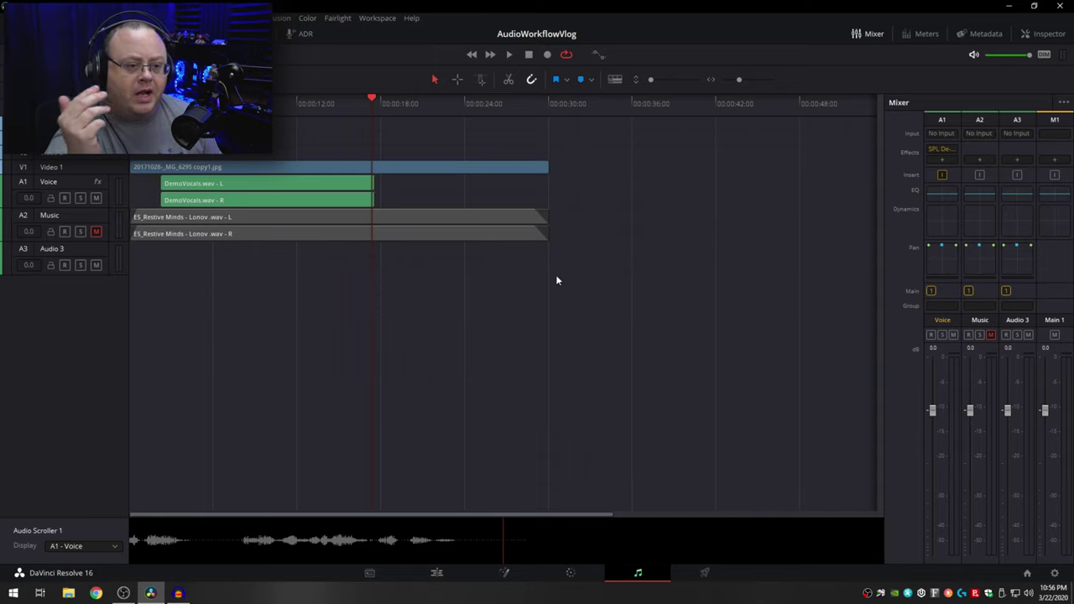
Step: Add the uncategorized VST compressor TDR Kotelnikov GE to the Voice track and place its window clear of the vocal clips
click(941, 160)
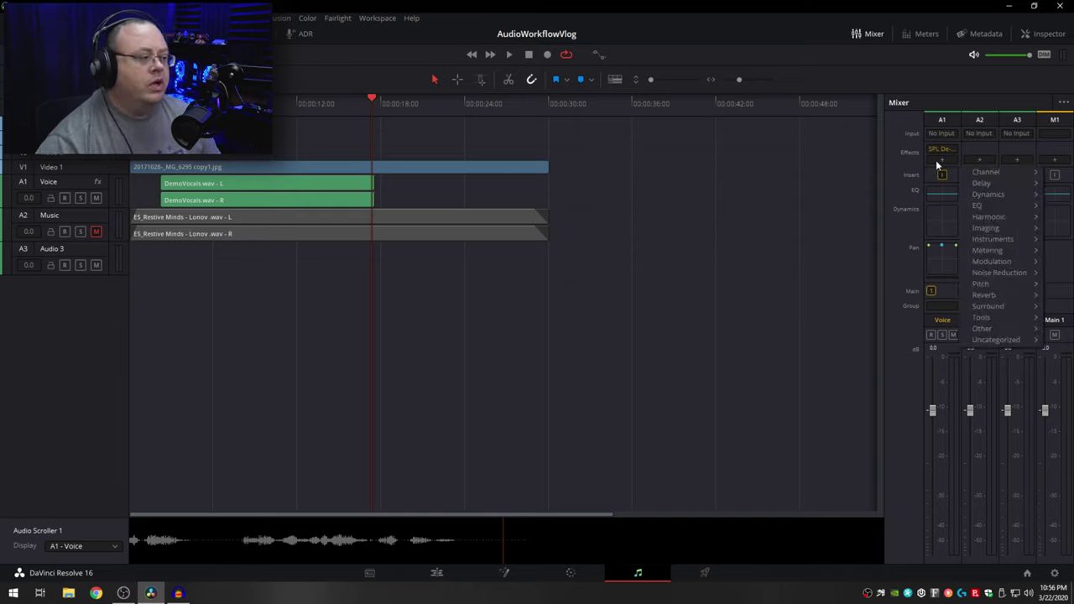
mouse_move(999, 192)
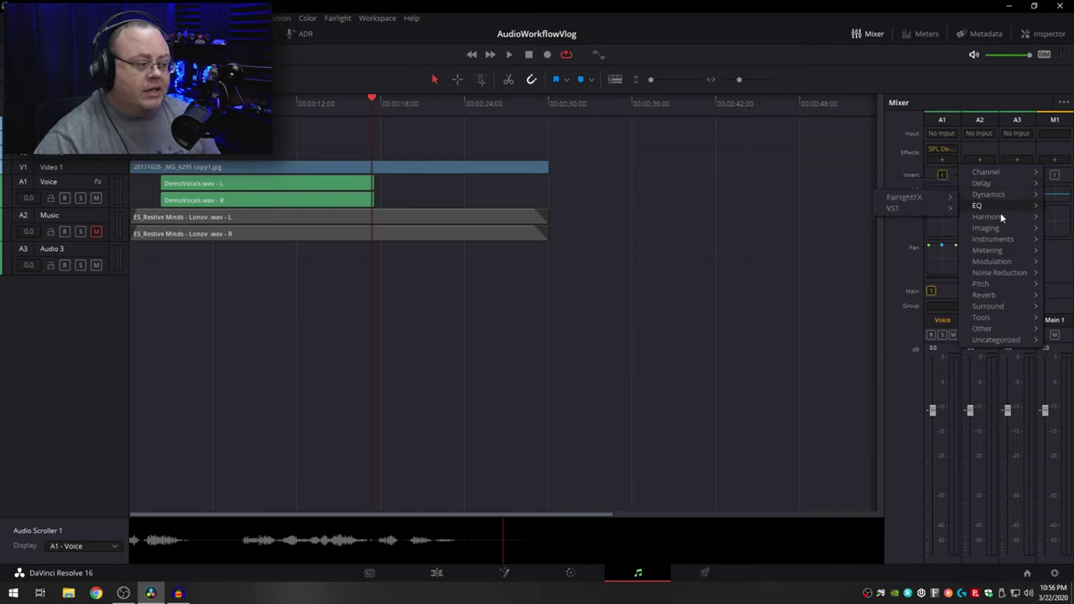
mouse_move(990, 340)
mouse_move(898, 353)
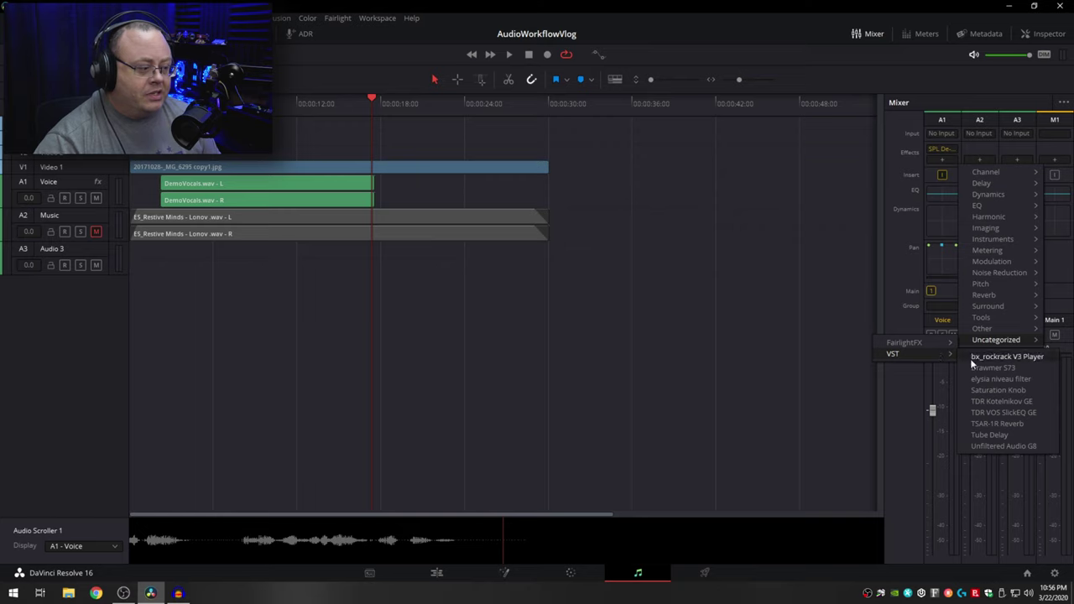
click(980, 400)
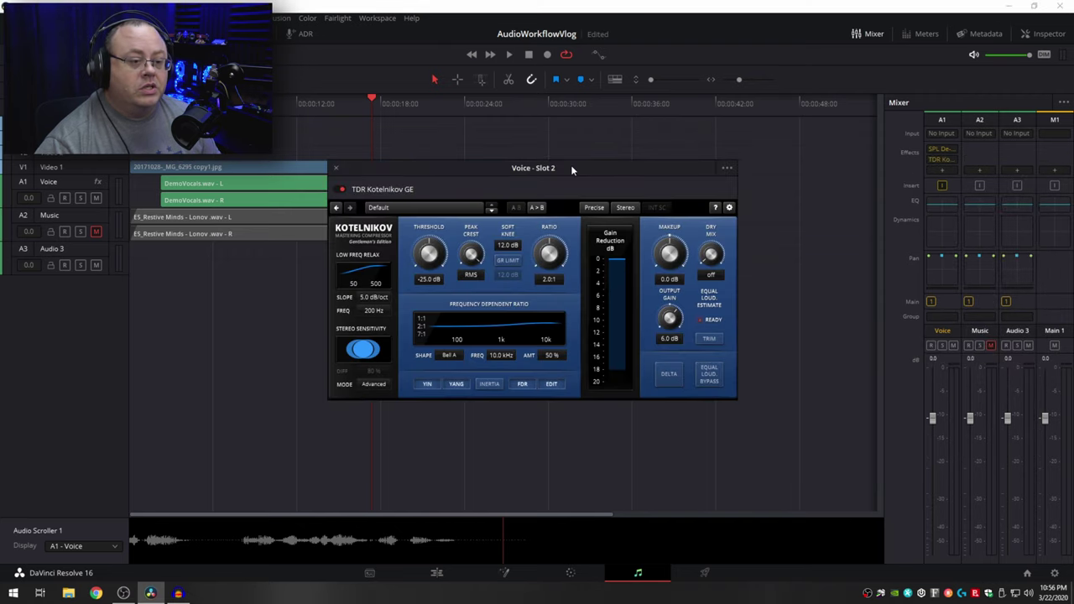
drag(571, 168, 526, 160)
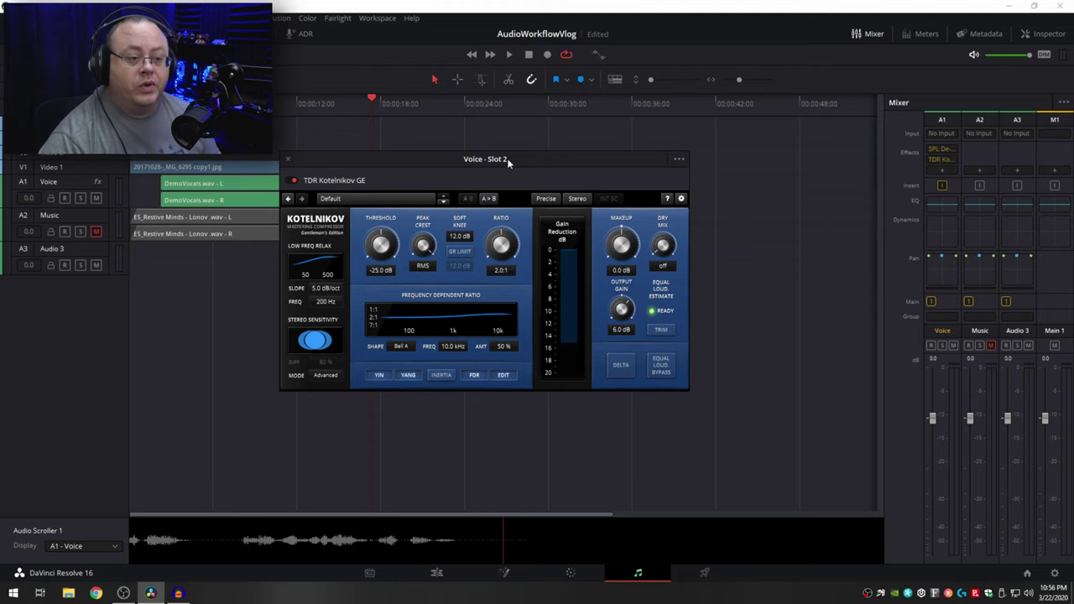
drag(506, 158, 526, 223)
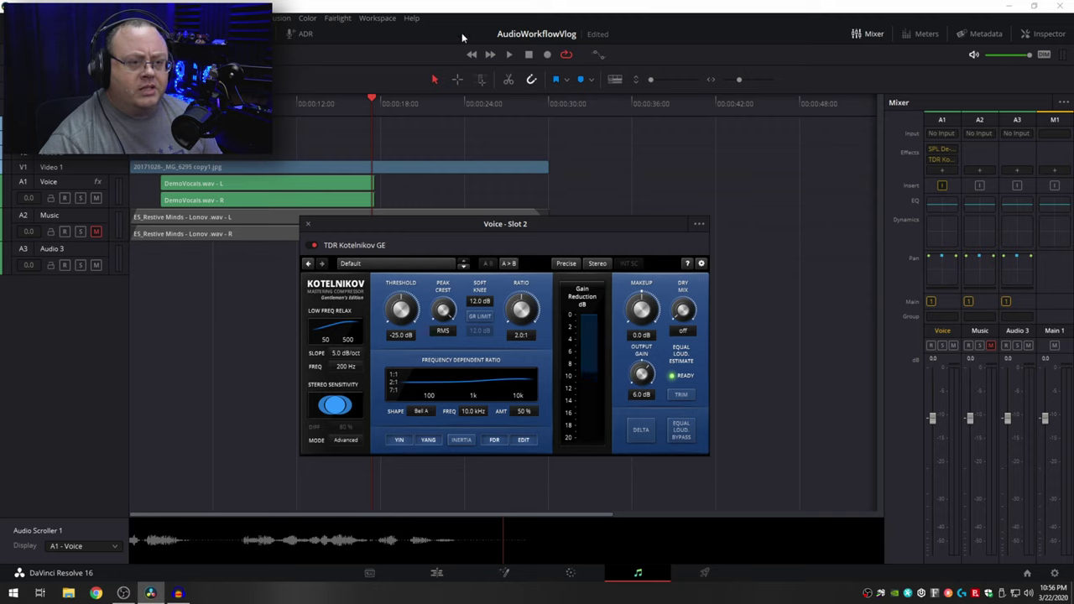
Step: Play the voice through the Kotelnikov compressor from the start of the timeline and stop playback
click(507, 54)
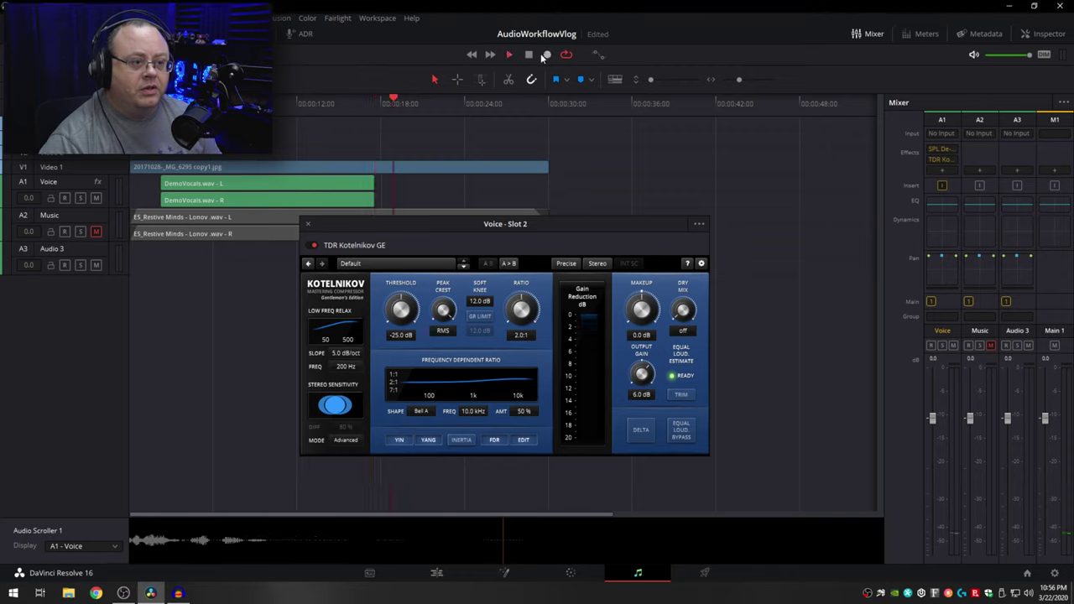
click(529, 55)
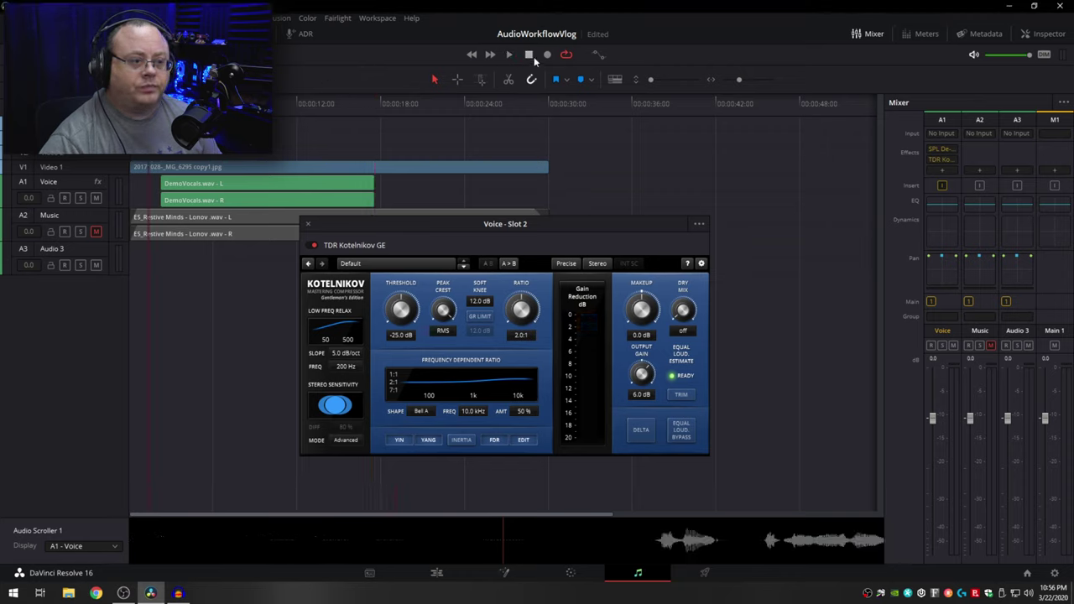
key(space)
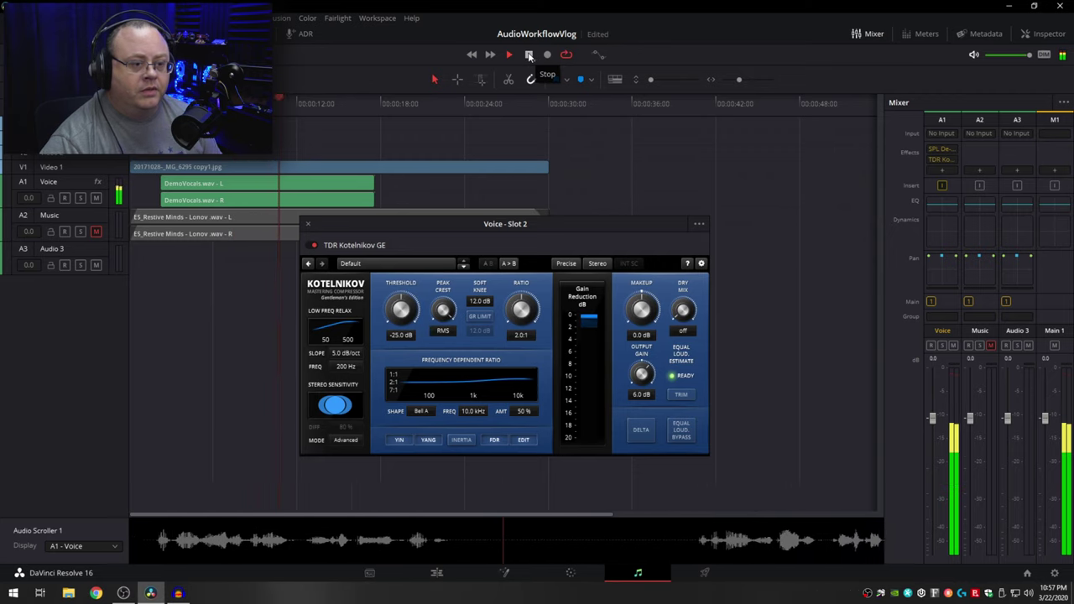
click(528, 55)
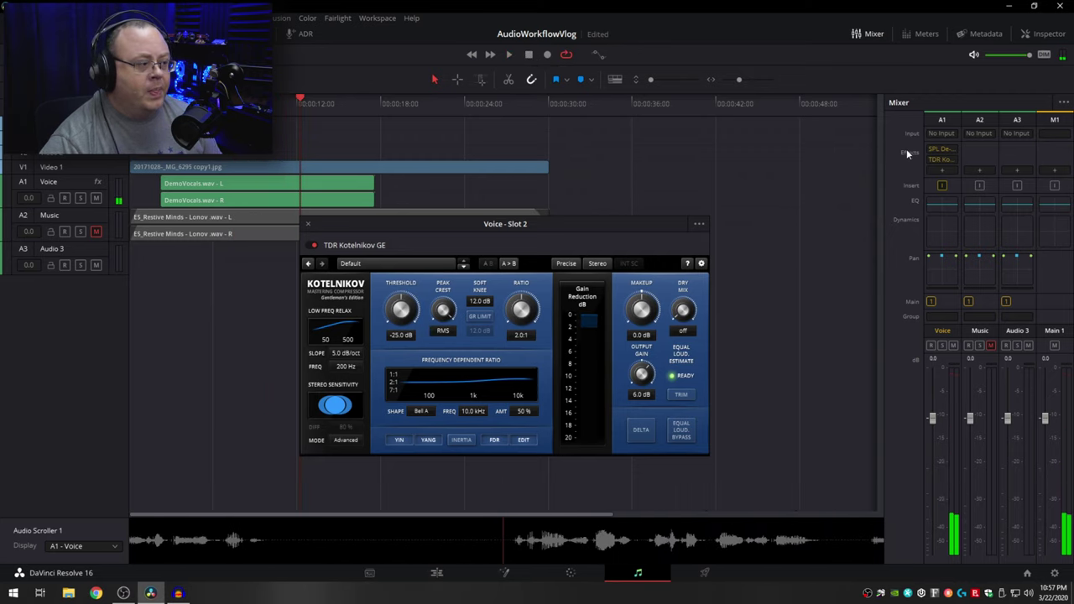
Step: Reopen De-Verb Plus, listen to the compressed voice with it bypassed, and close it with the effect re-enabled
click(944, 150)
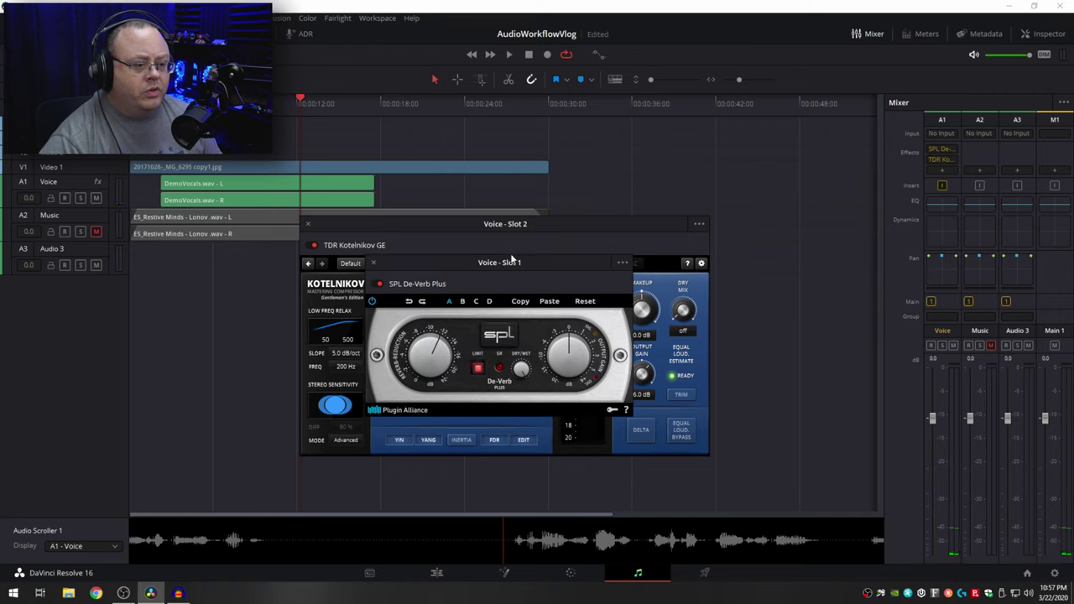
drag(506, 262, 735, 177)
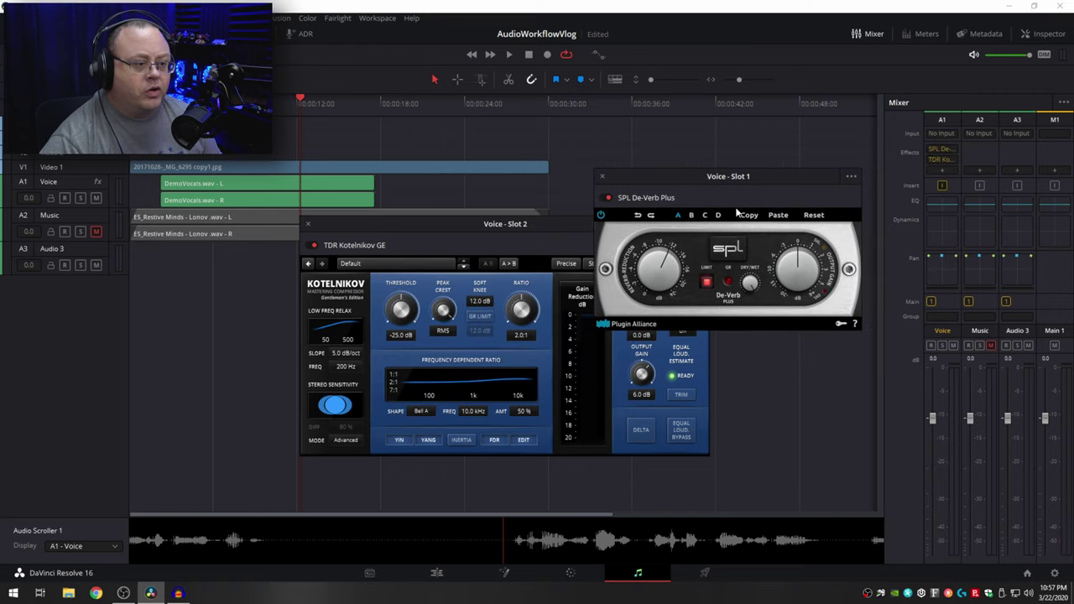
click(606, 199)
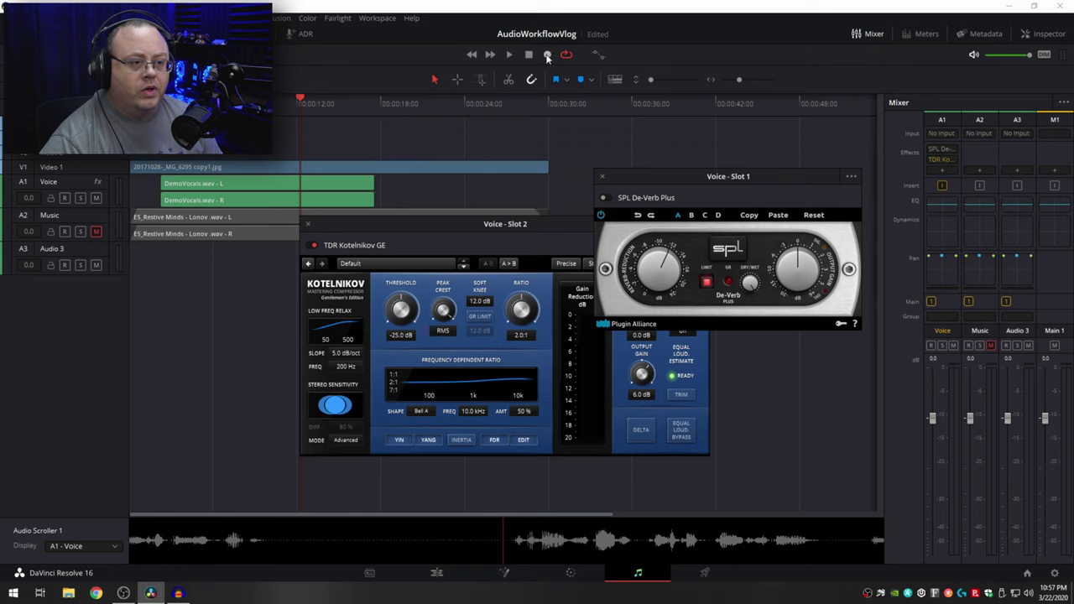
click(509, 55)
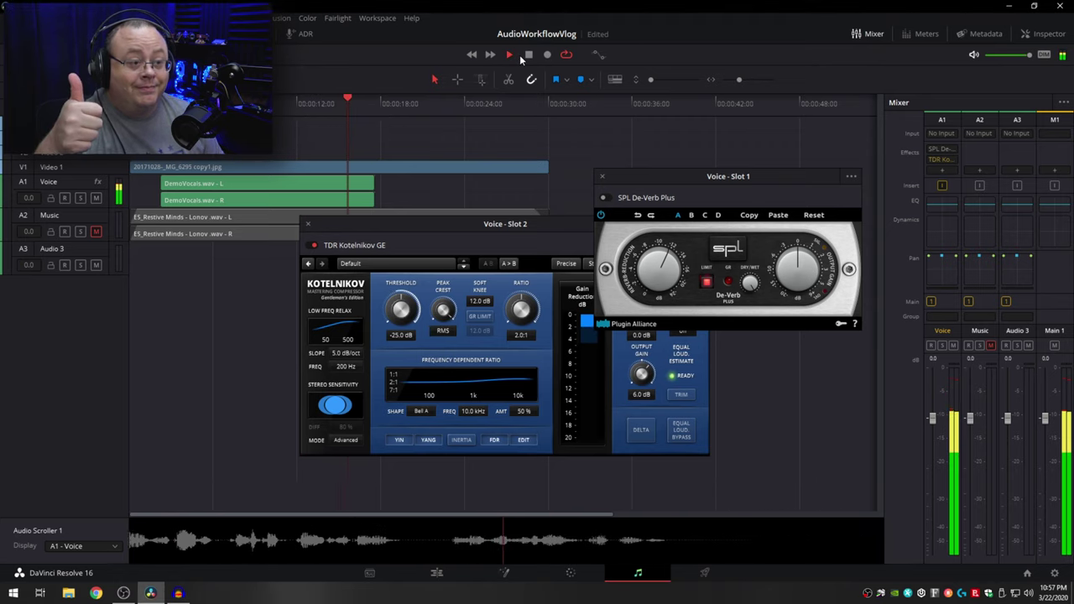
click(530, 55)
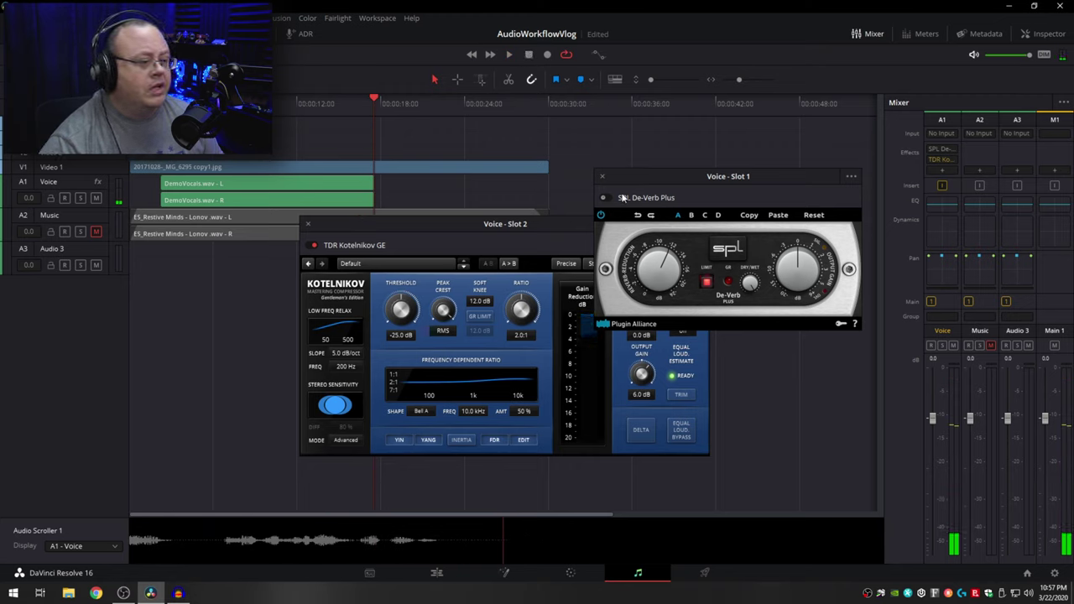
click(604, 198)
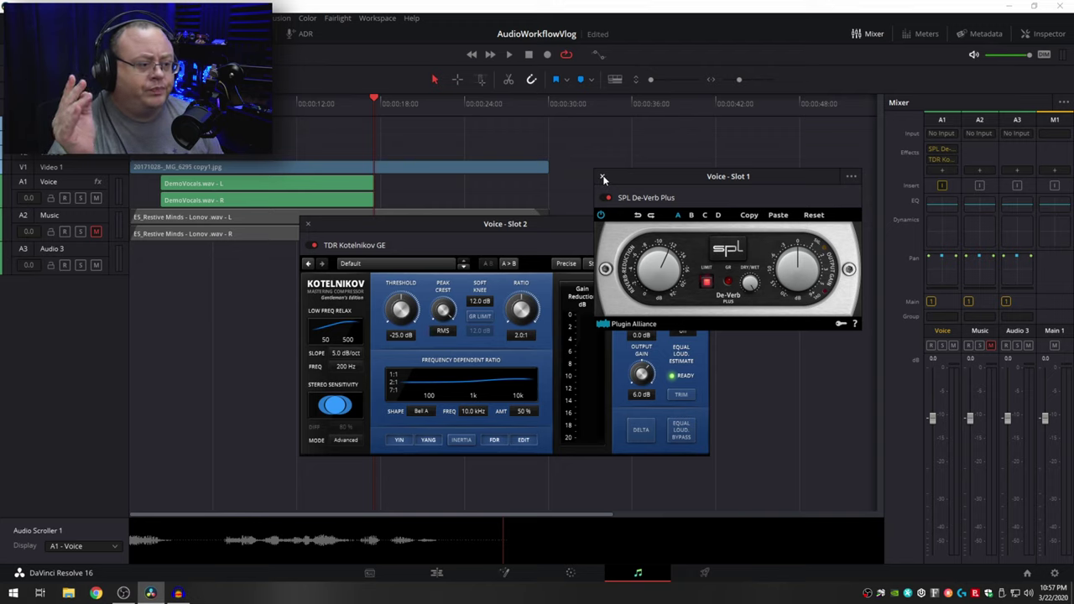
click(602, 179)
Step: Enlarge the Kotelnikov compressor's interface and reposition its window so all controls are in view
drag(497, 225, 604, 175)
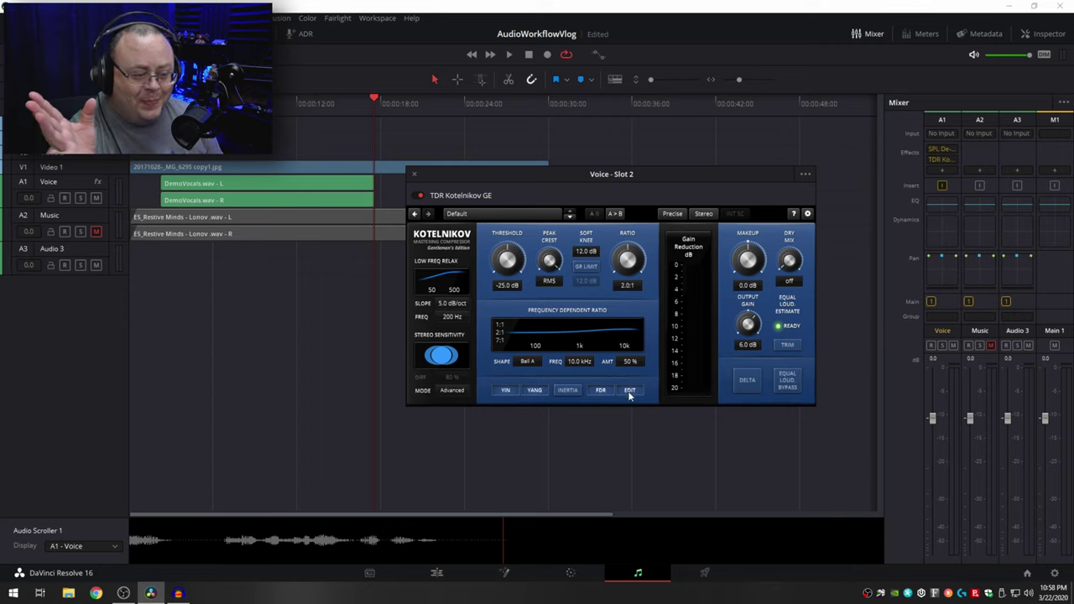
drag(609, 173, 540, 144)
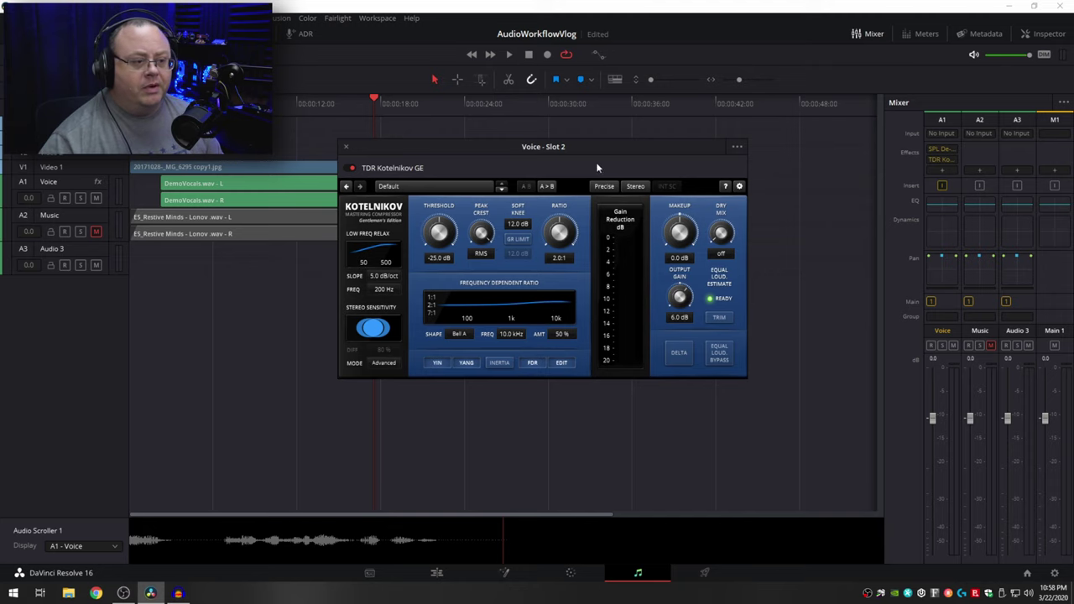
right_click(568, 205)
click(503, 247)
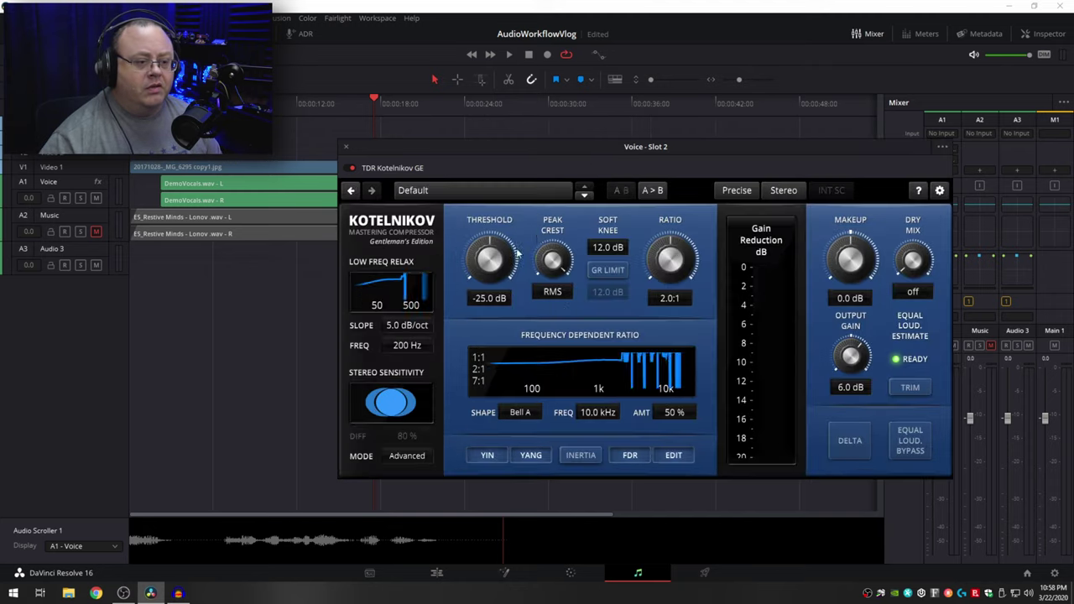
drag(705, 148, 591, 110)
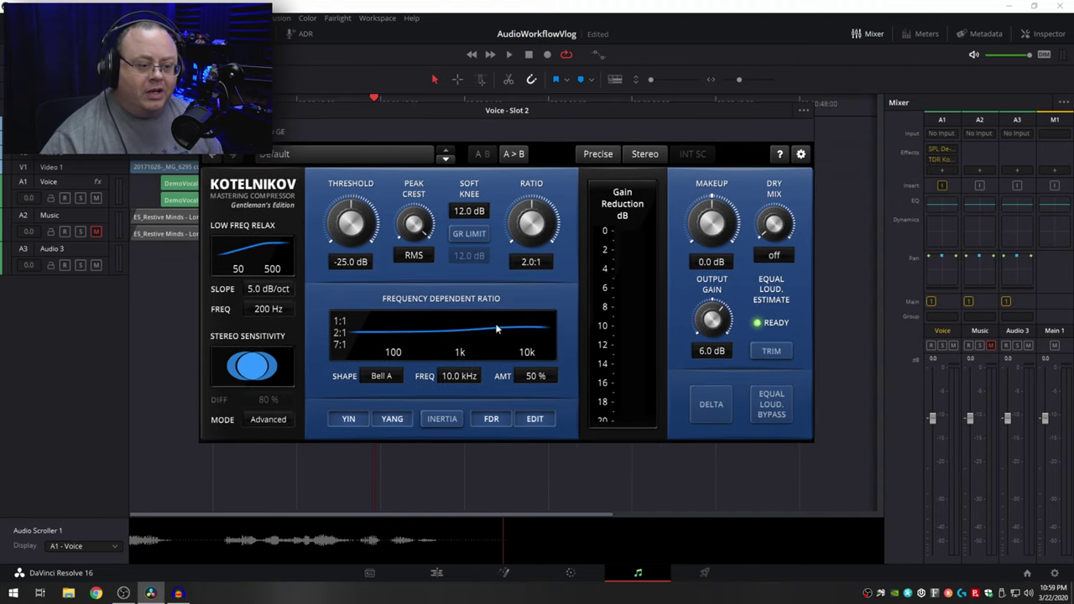
drag(545, 122, 597, 197)
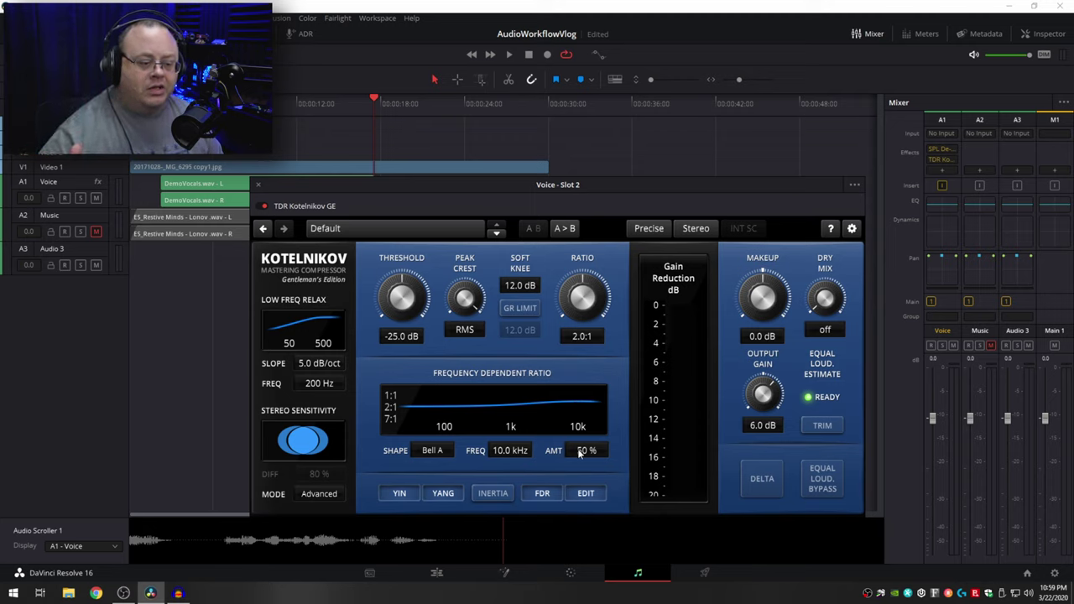
Step: Try 100 % for the compressor's frequency dependent ratio amount, restore it to 50 % and close the plugin window
drag(577, 450, 577, 401)
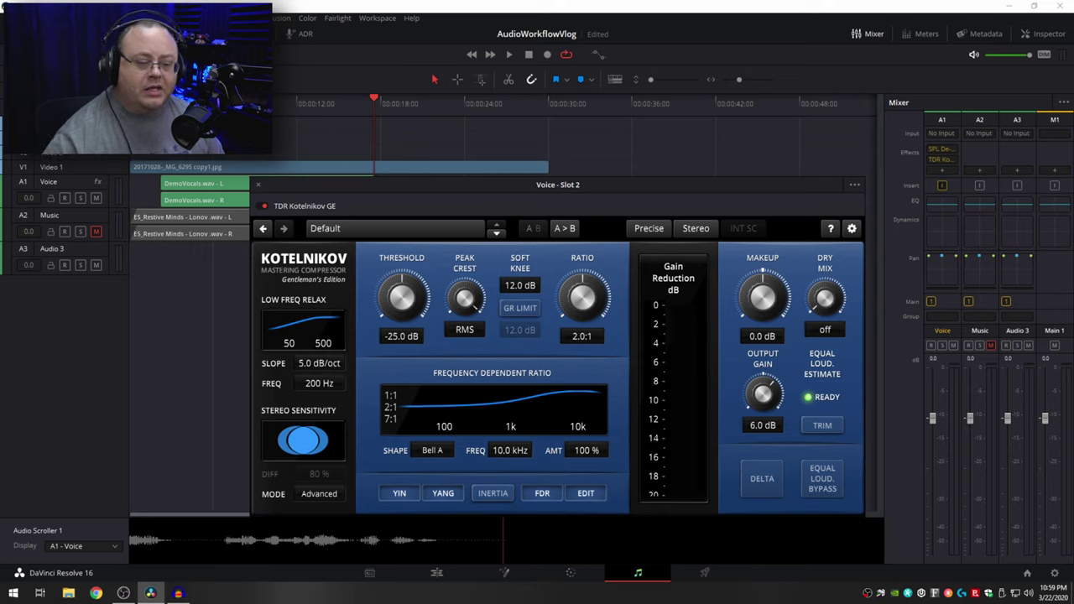
drag(586, 449, 585, 503)
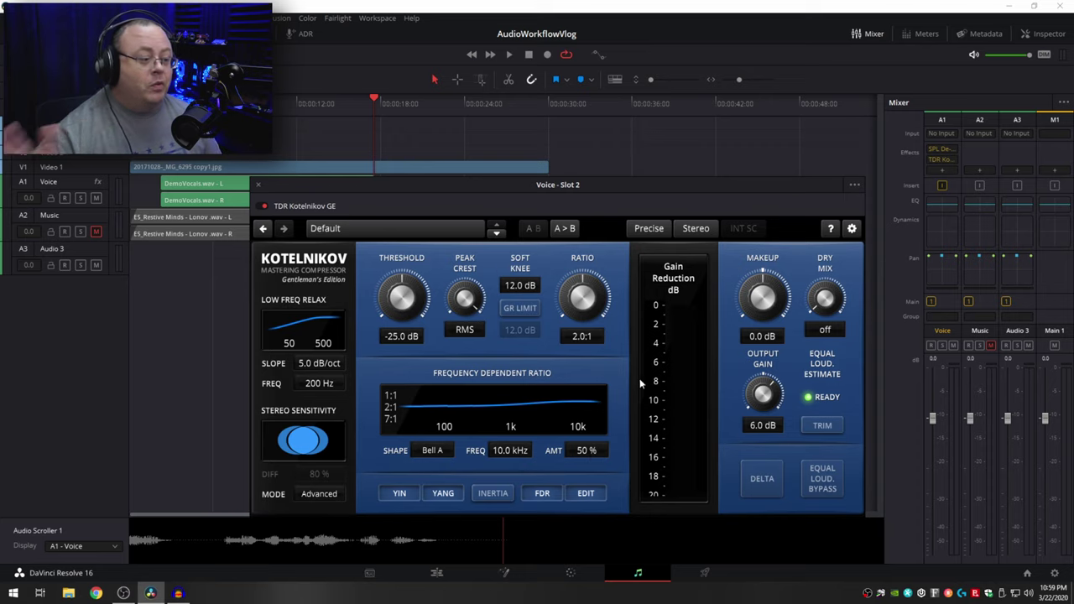
drag(633, 188, 601, 120)
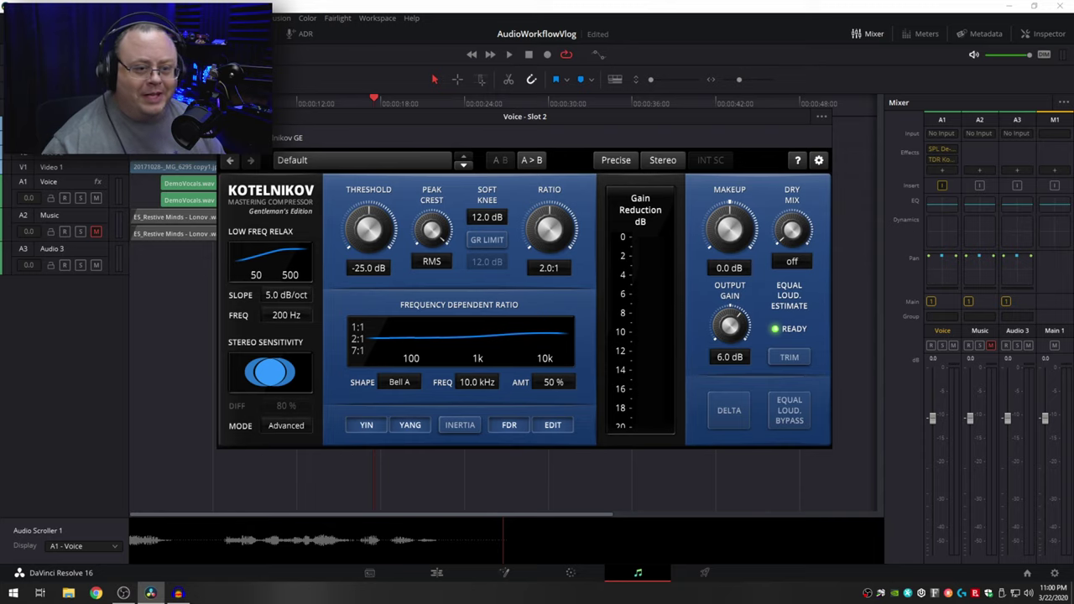
click(821, 116)
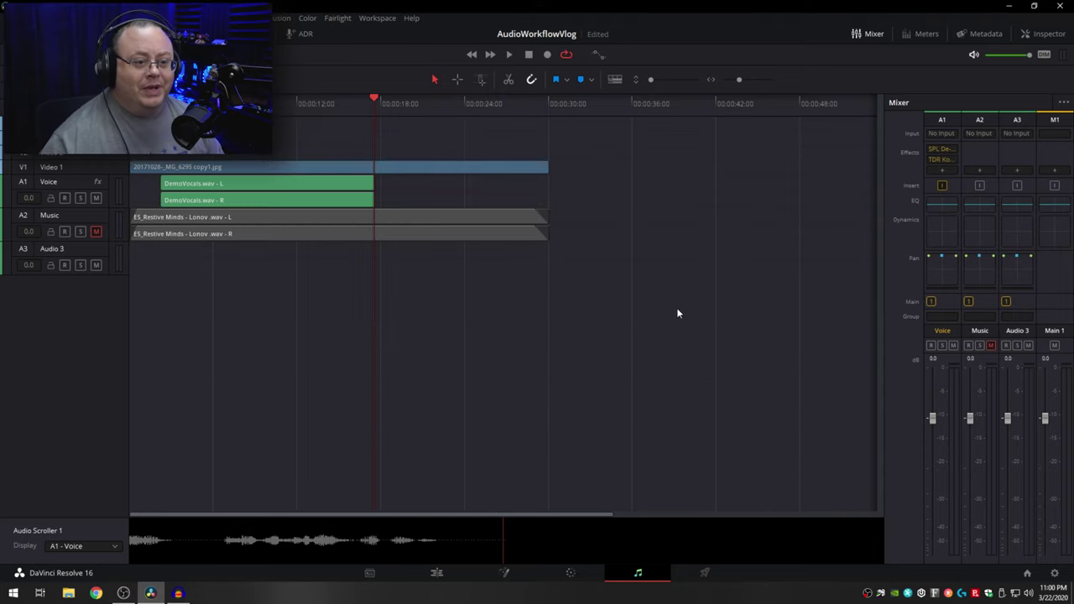
Step: Add the uncategorized VST equalizer TDR VOS SlickEQ GE to the Voice track and listen to the voice through it
click(943, 169)
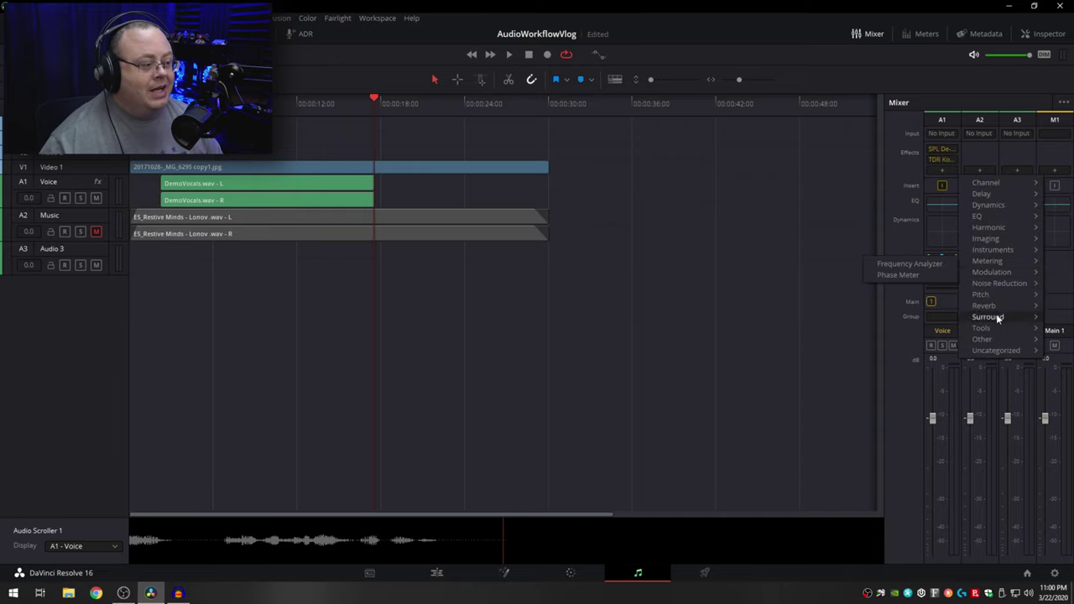
mouse_move(995, 339)
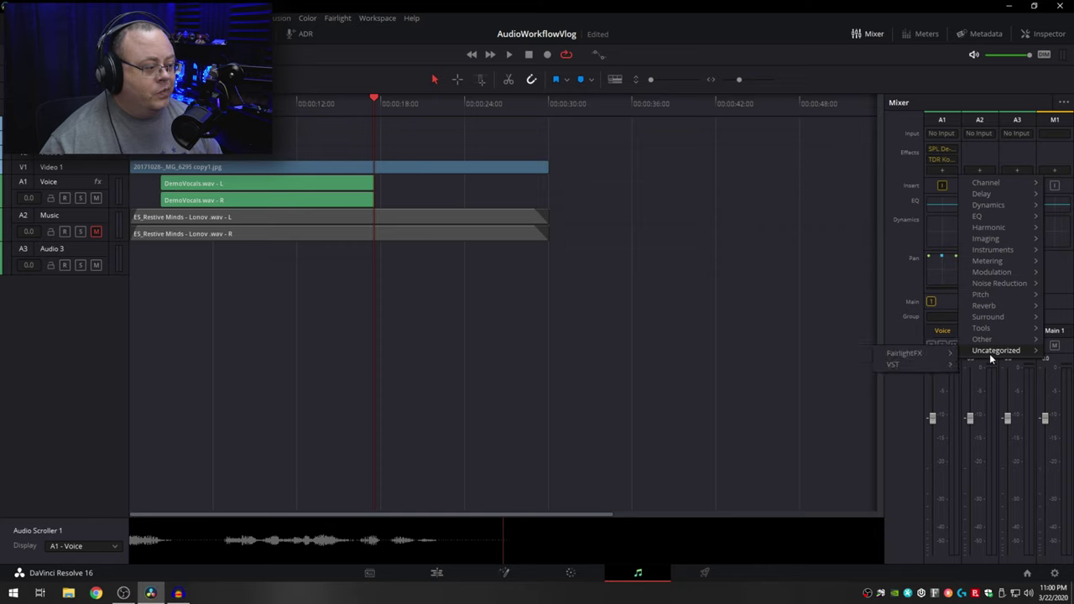
mouse_move(932, 366)
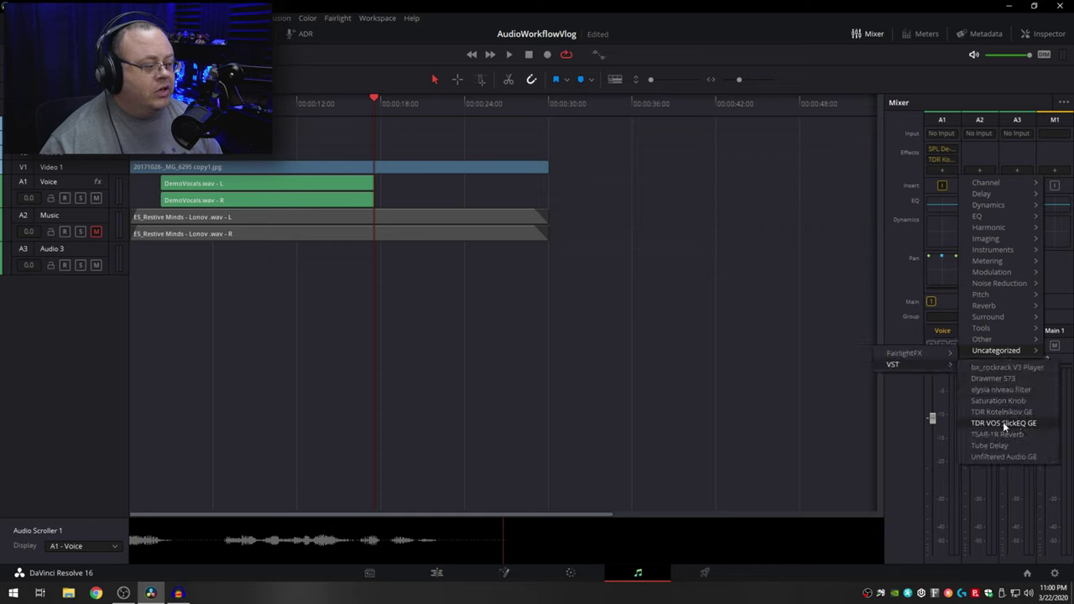
click(1003, 422)
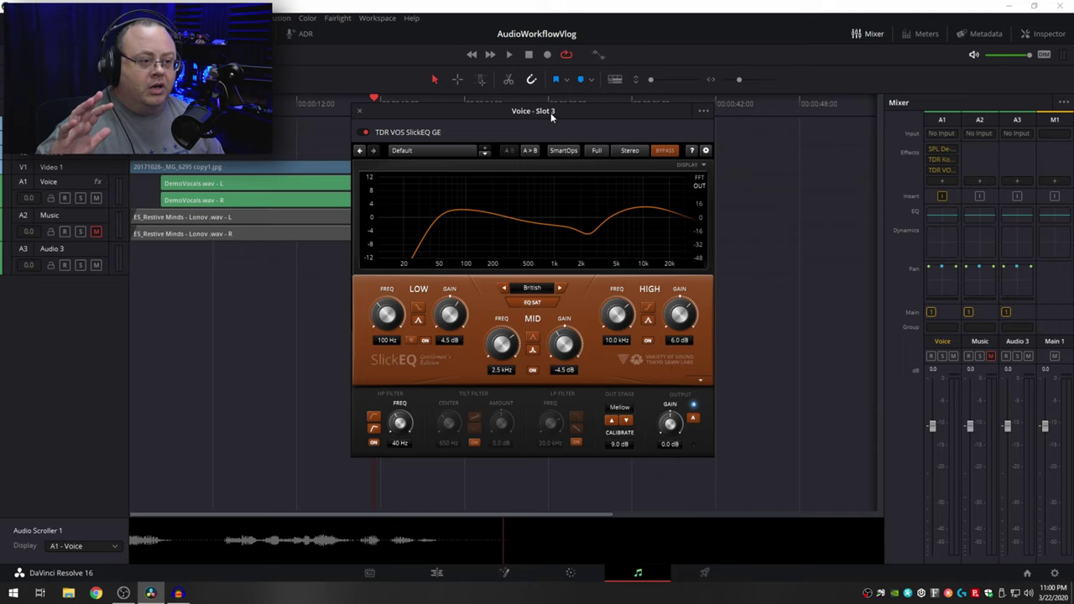
mouse_move(550, 112)
mouse_down()
mouse_move(584, 102)
mouse_move(547, 107)
mouse_up()
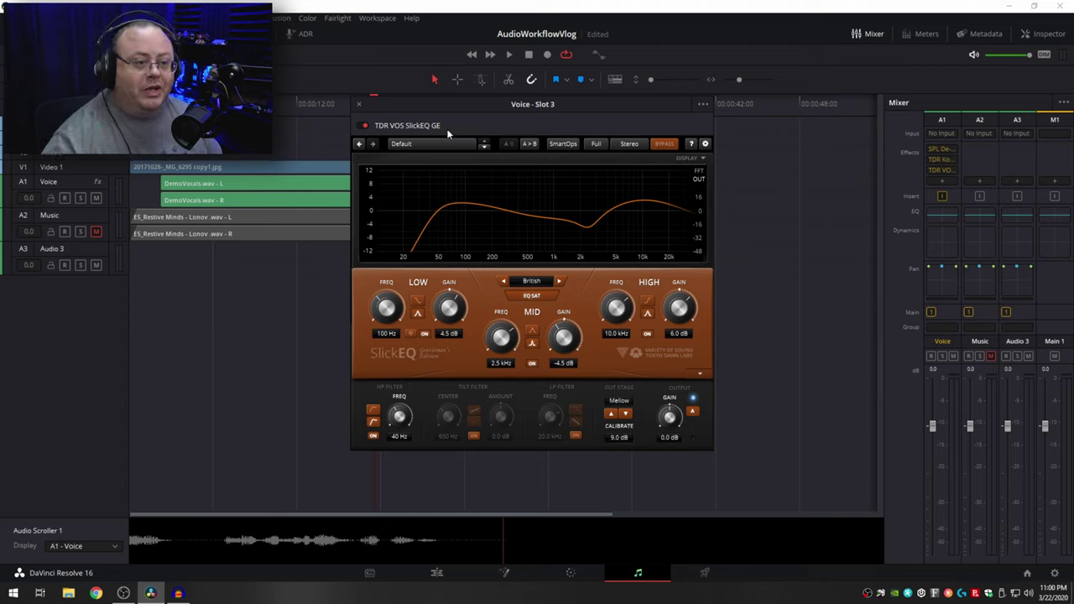
click(508, 54)
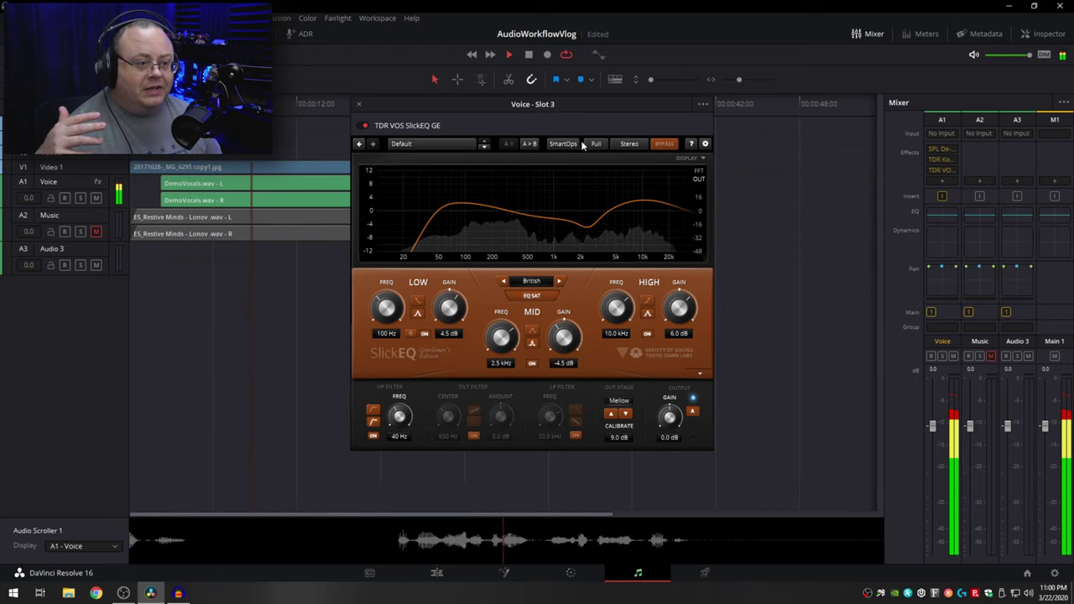
click(529, 55)
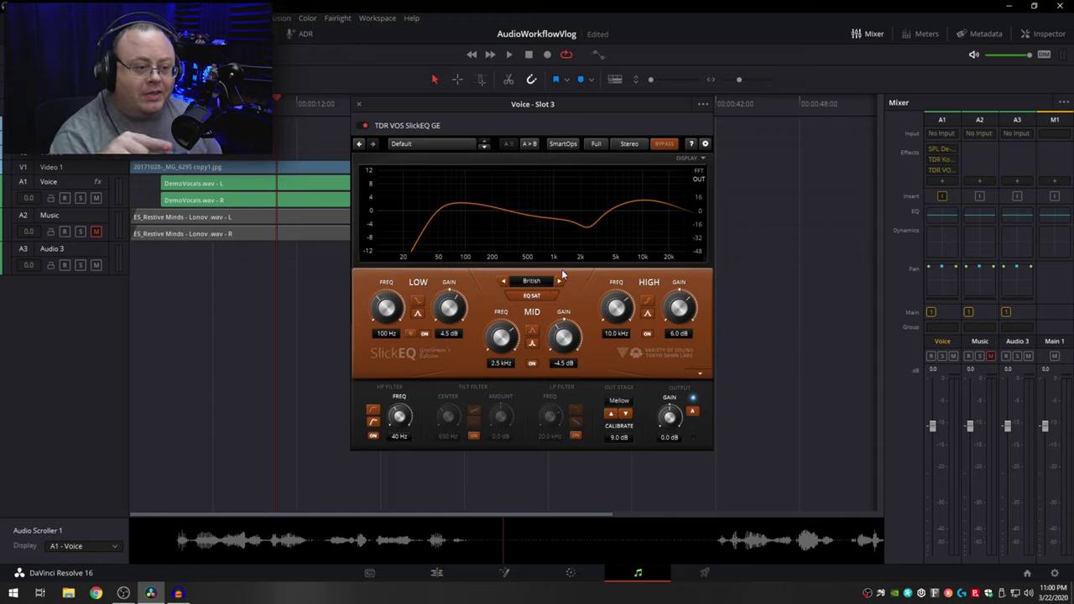
Step: Enlarge the SlickEQ GE interface, move its window so the filter section fits on screen, and enable the tilt filter
right_click(590, 286)
click(542, 321)
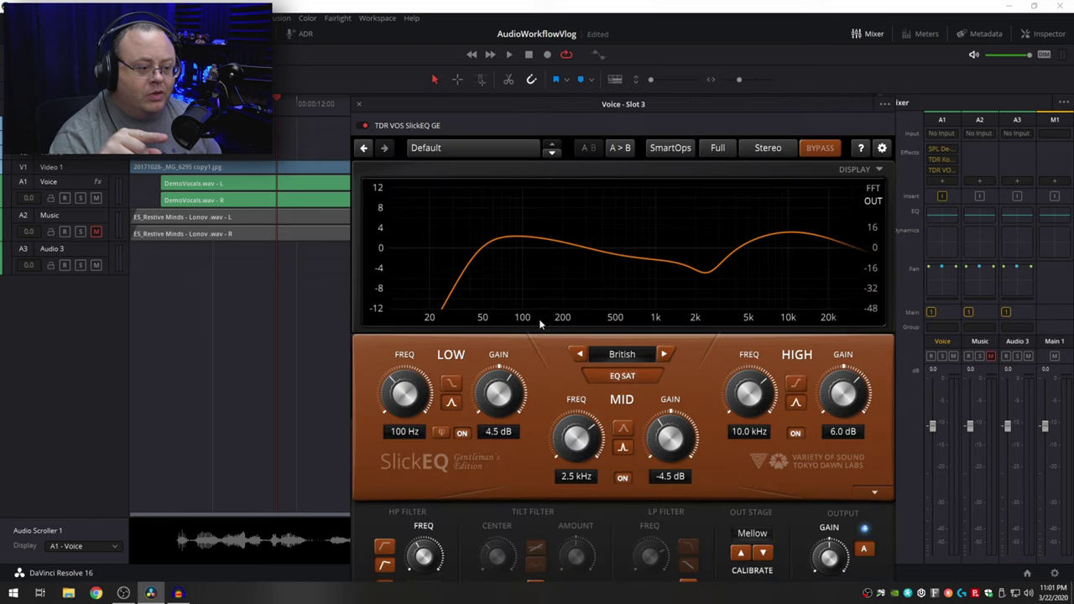
drag(666, 104, 706, 37)
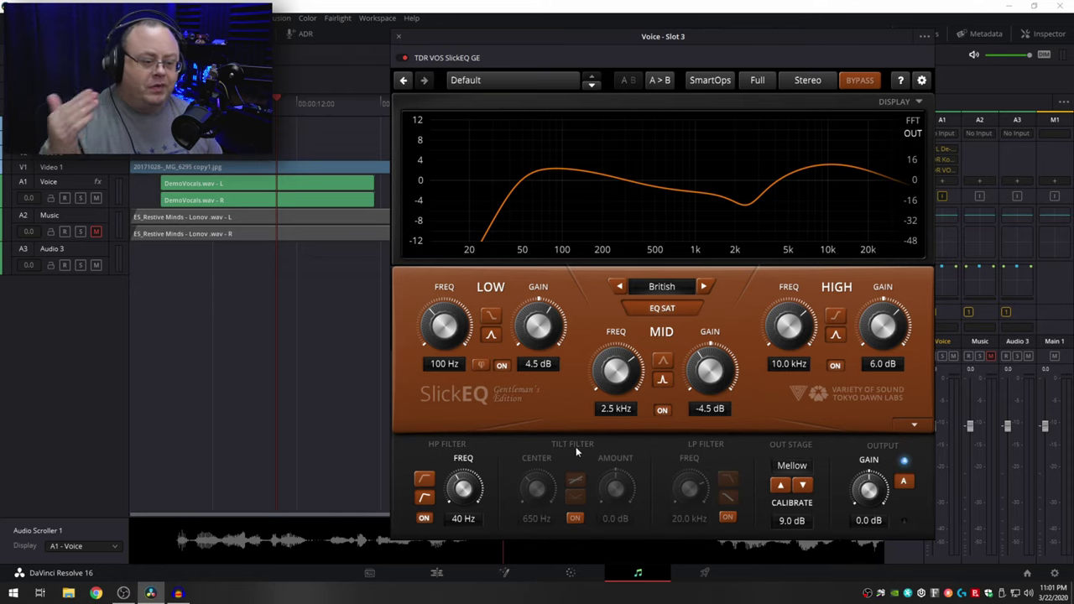
click(573, 519)
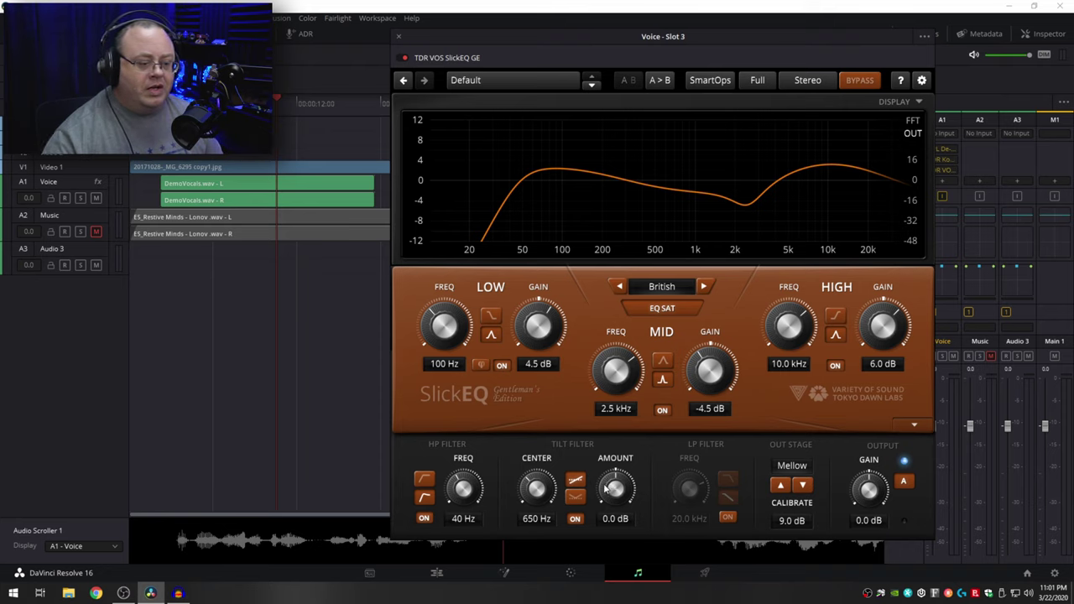
Step: Try a tilt amount of 2.7 dB and a center frequency of 2.5 kHz, restoring the tilt filter to 0.0 dB and 650 Hz
drag(604, 484, 604, 460)
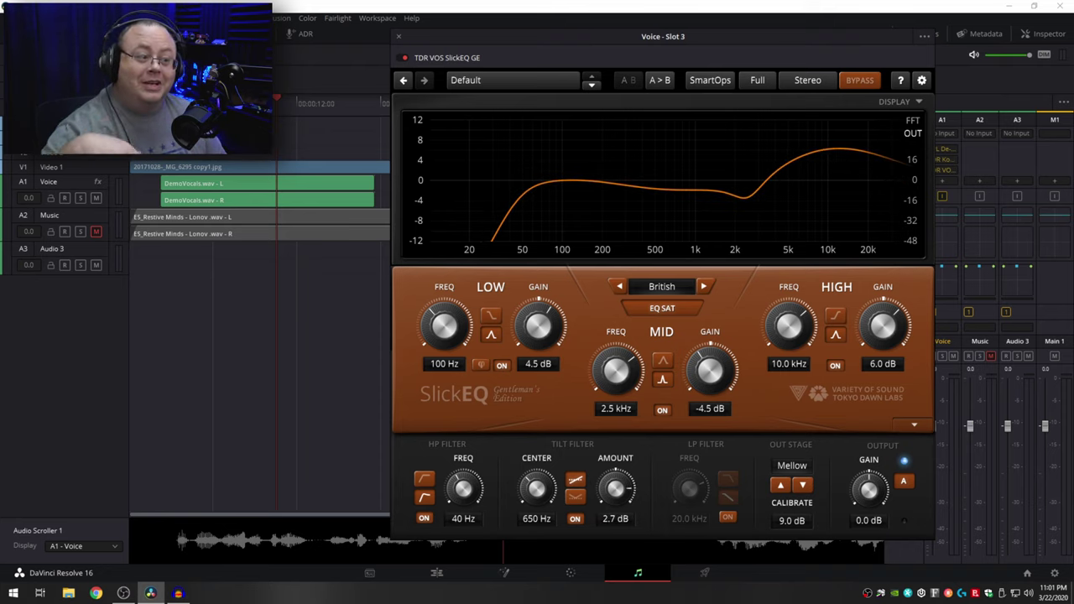
drag(604, 460, 604, 487)
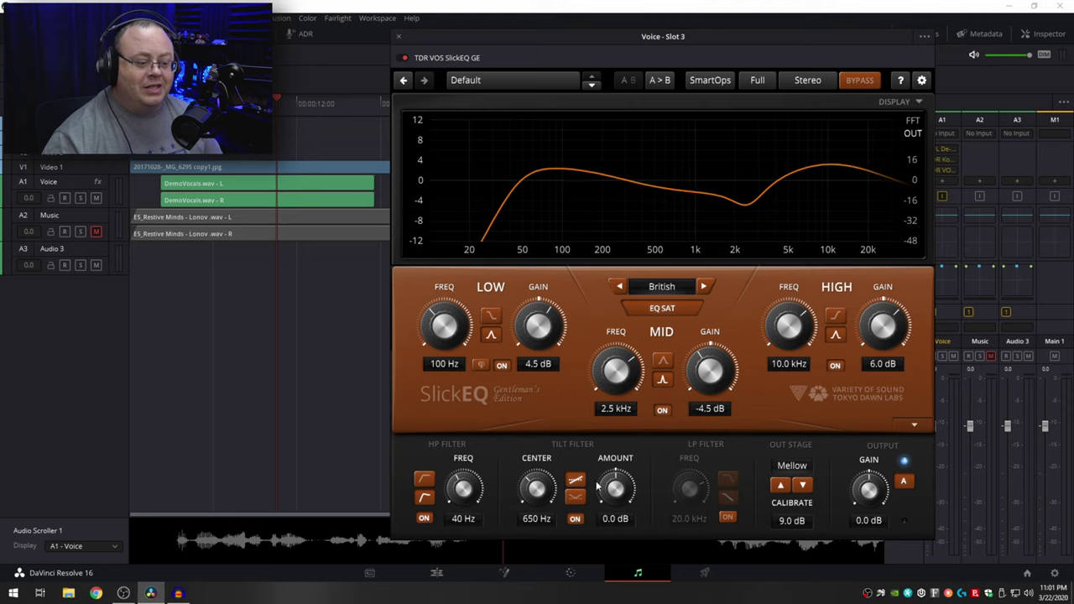
drag(526, 500, 526, 480)
mouse_move(620, 494)
mouse_down()
mouse_move(620, 503)
mouse_move(620, 494)
mouse_up()
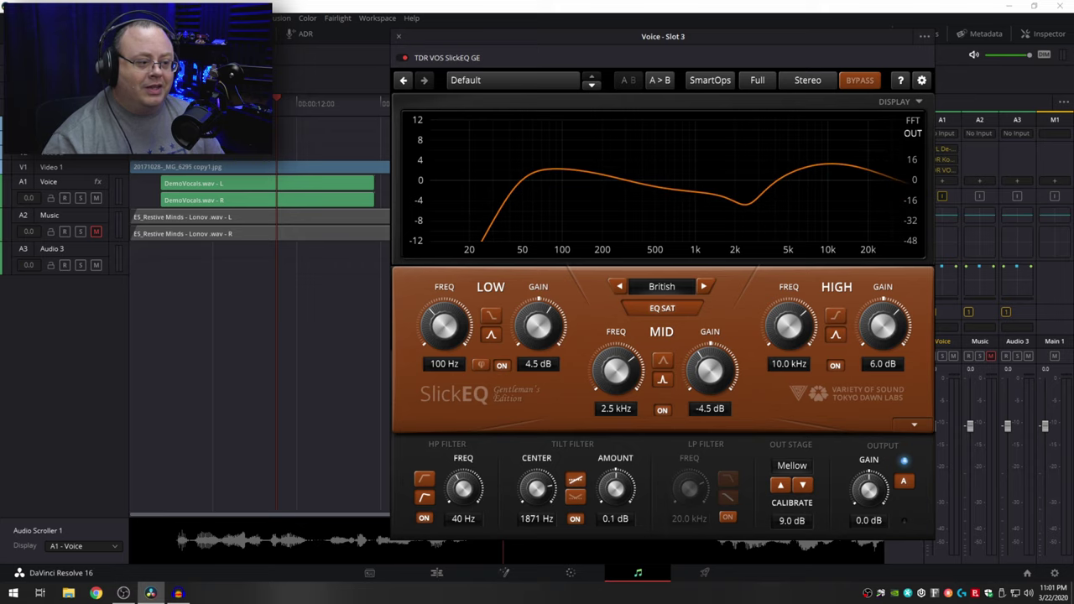
drag(530, 495, 527, 475)
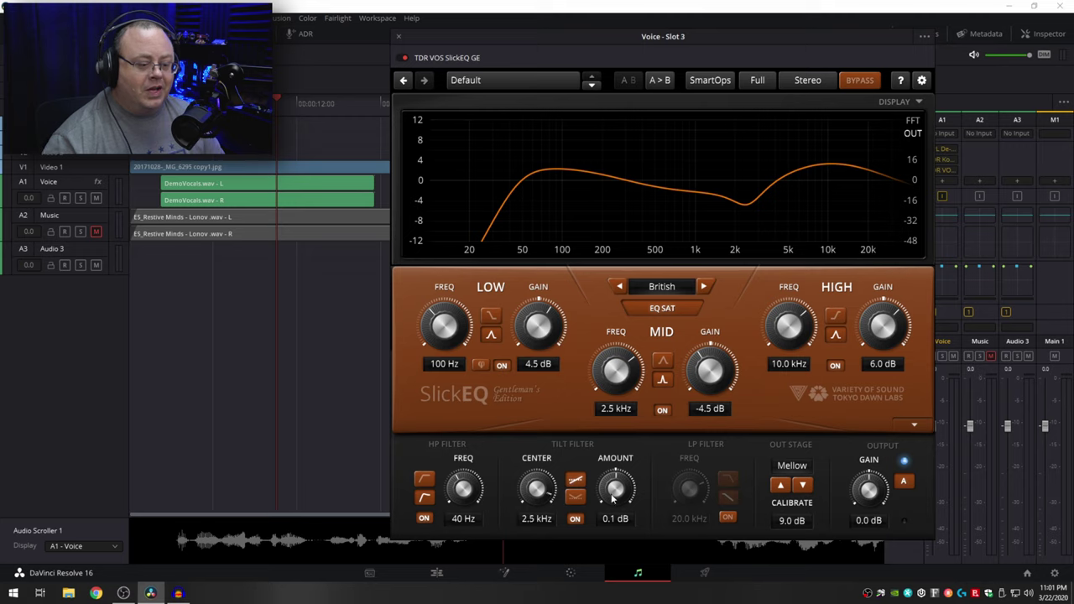
drag(614, 499, 614, 505)
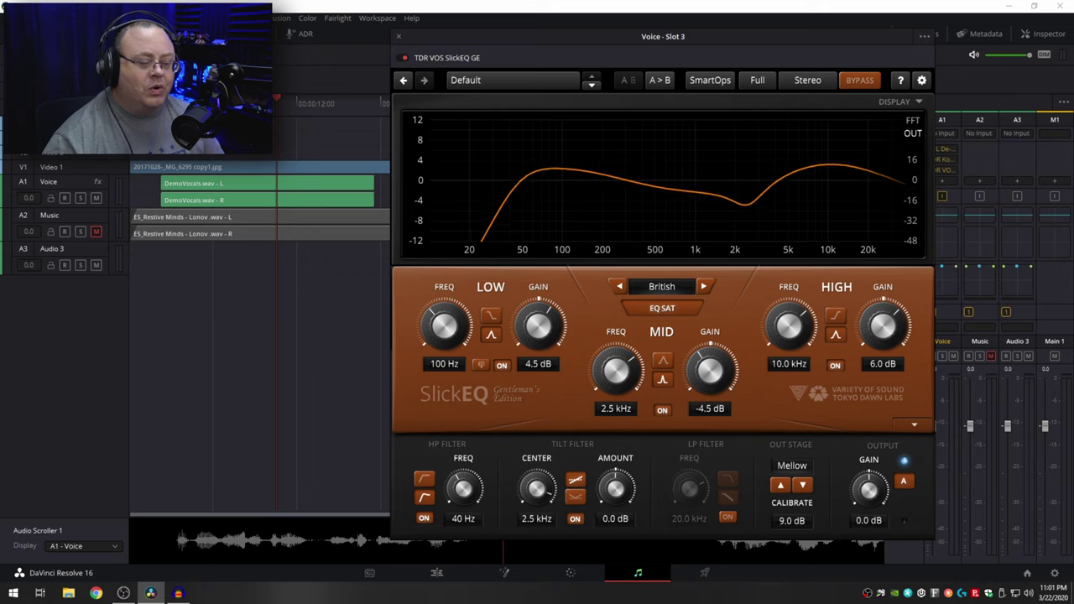
double_click(531, 496)
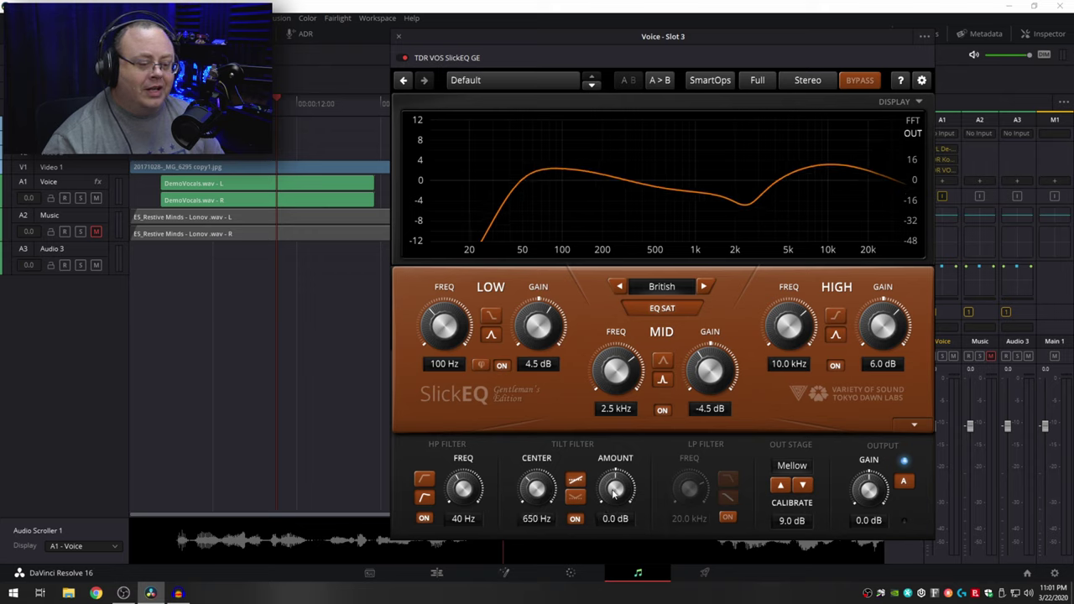
Step: Switch the tilt filter to its alternate curve shape, try a 0.4 dB amount, reset it to 0.0 dB and disable the filter
click(576, 499)
drag(609, 503, 609, 486)
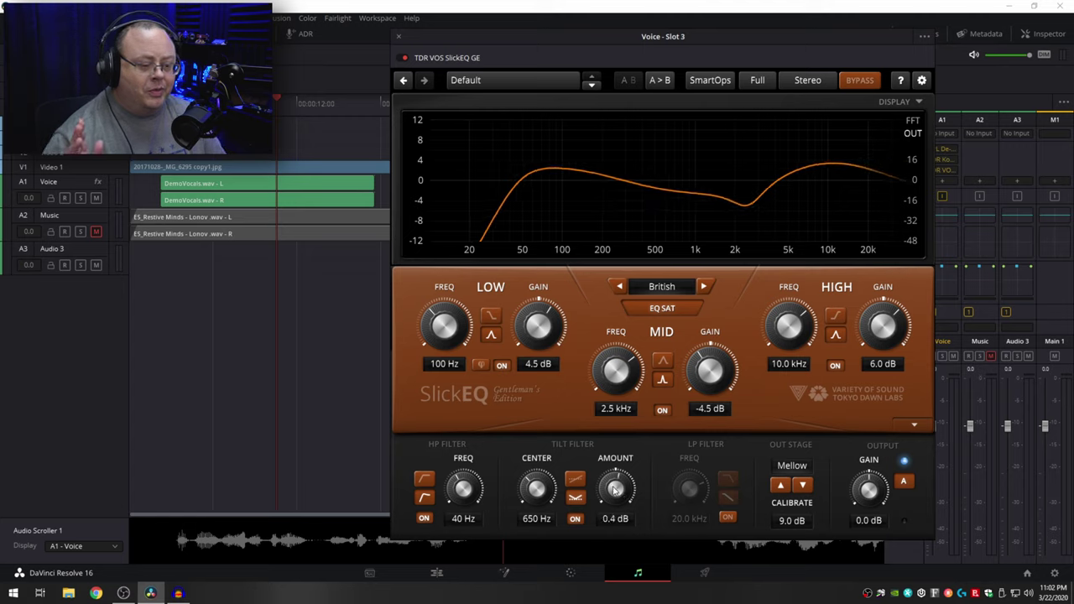
double_click(614, 494)
click(575, 519)
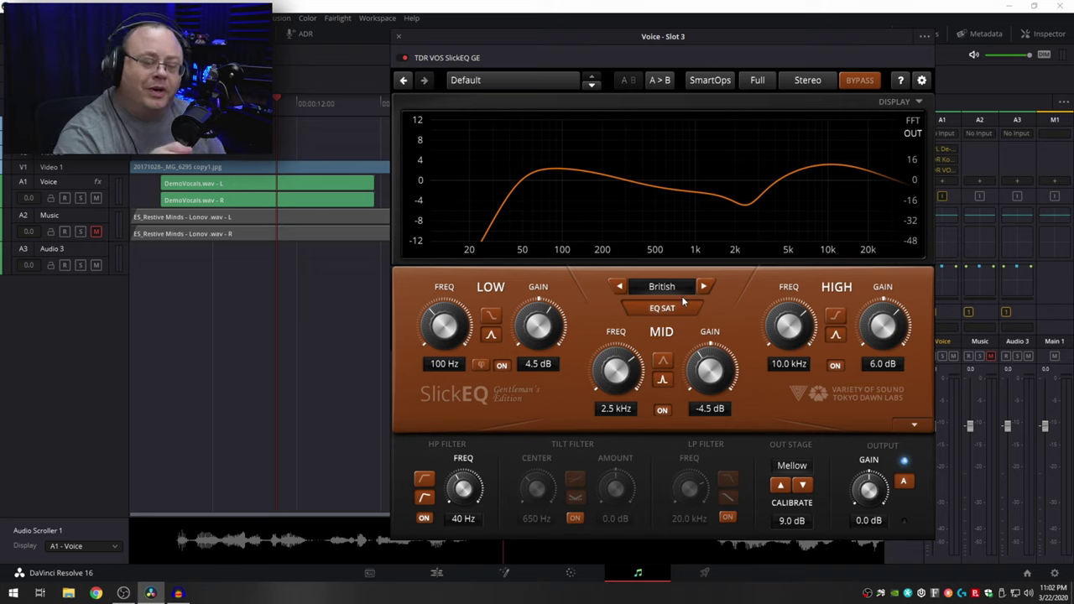
Step: Compare the German, Soviet, Japanese and American equalizer models and return to the British one
click(704, 287)
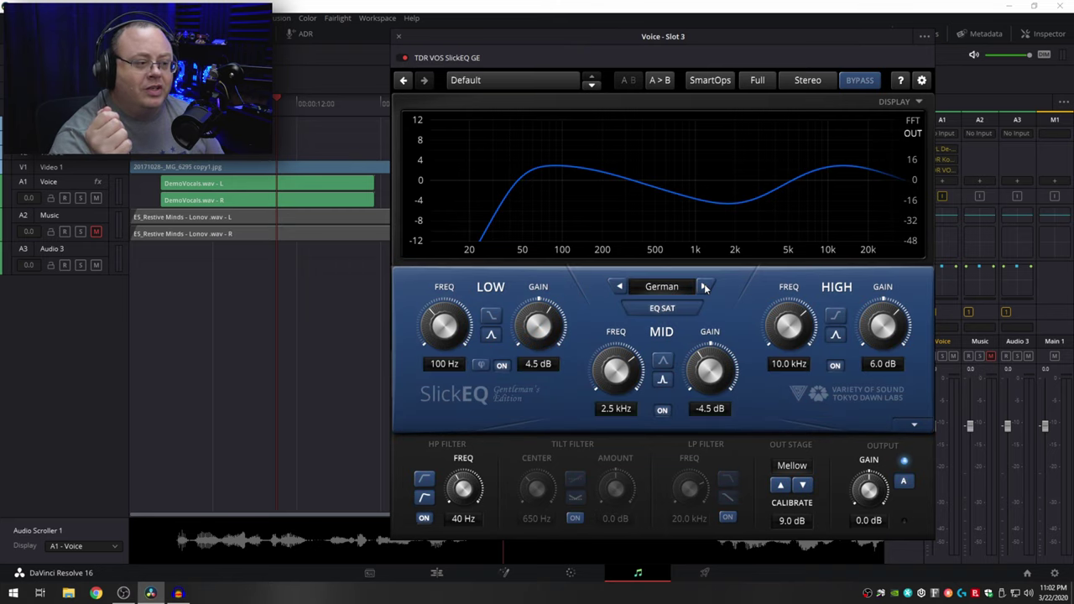
click(704, 286)
click(704, 286)
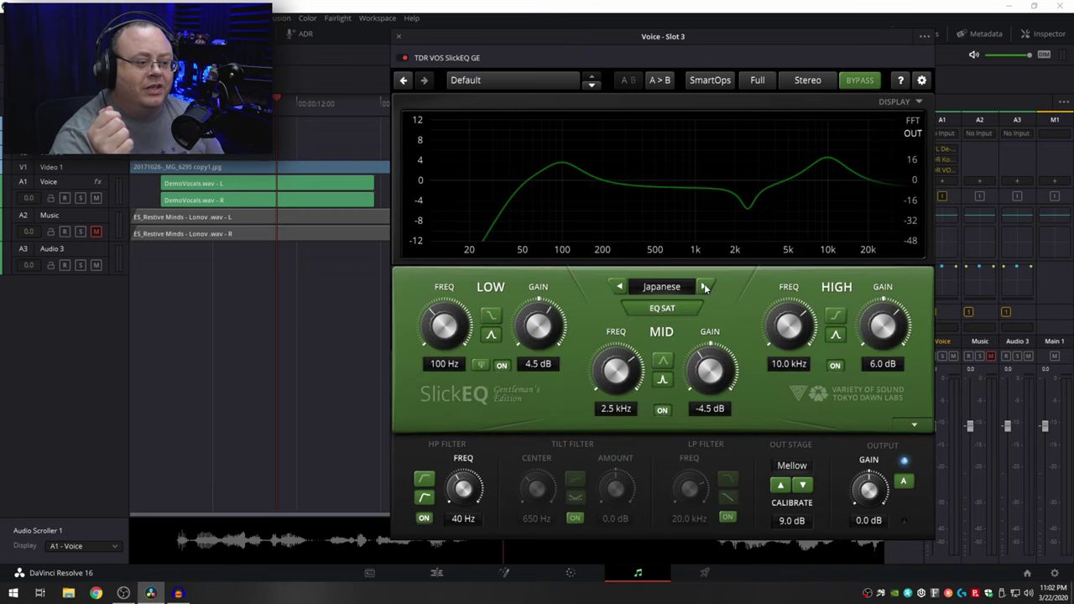
click(704, 286)
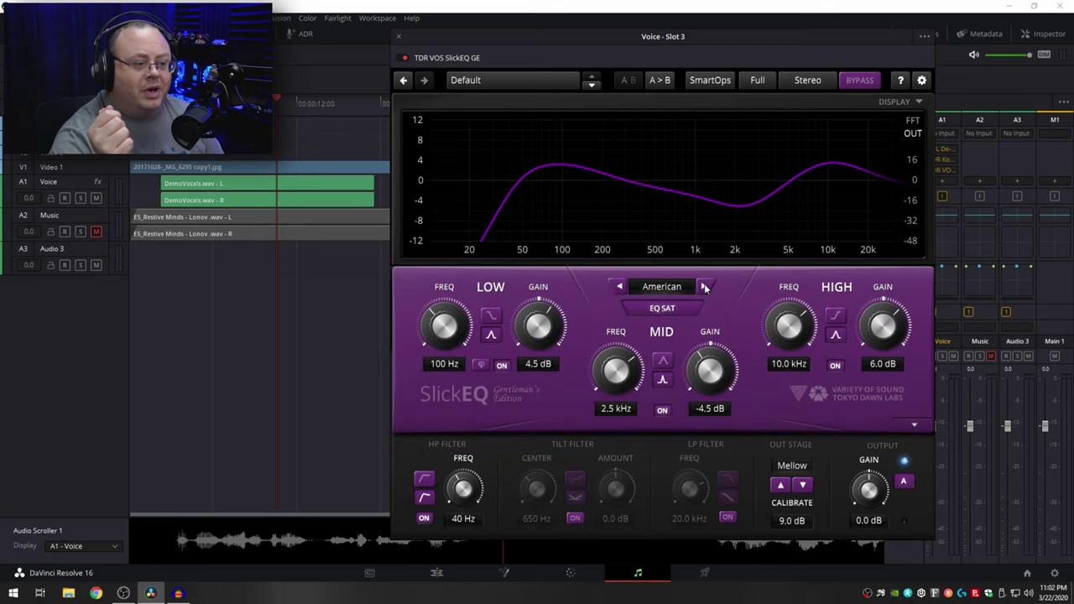
click(704, 286)
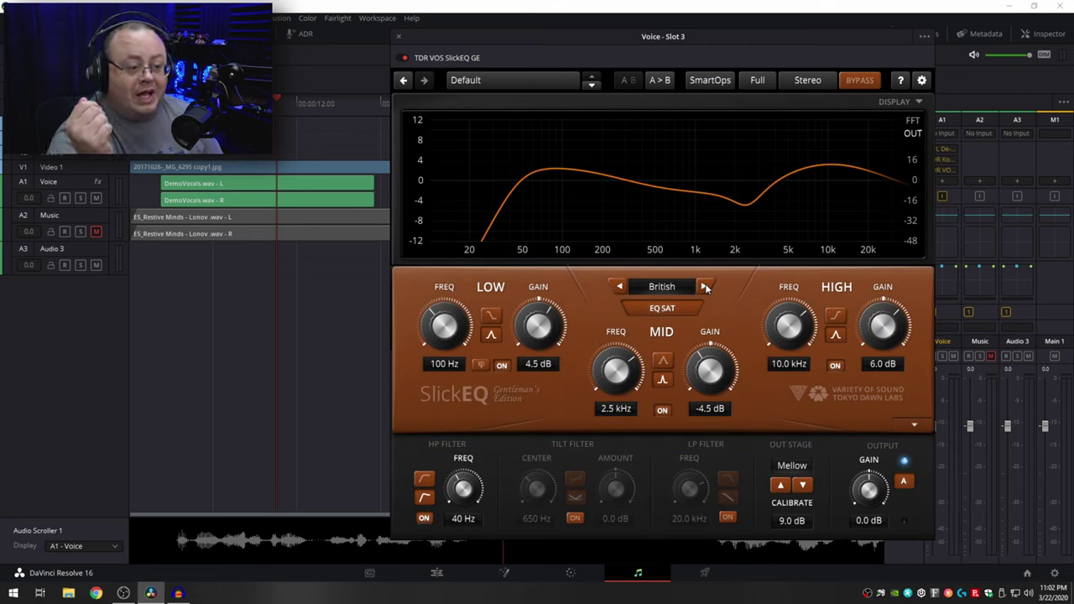
click(703, 286)
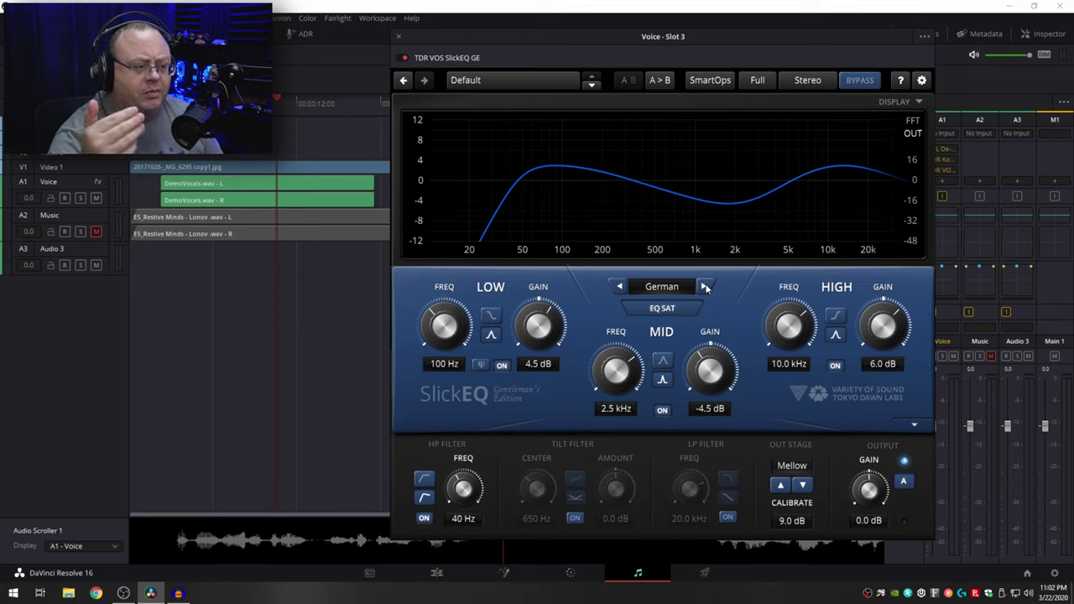
click(704, 287)
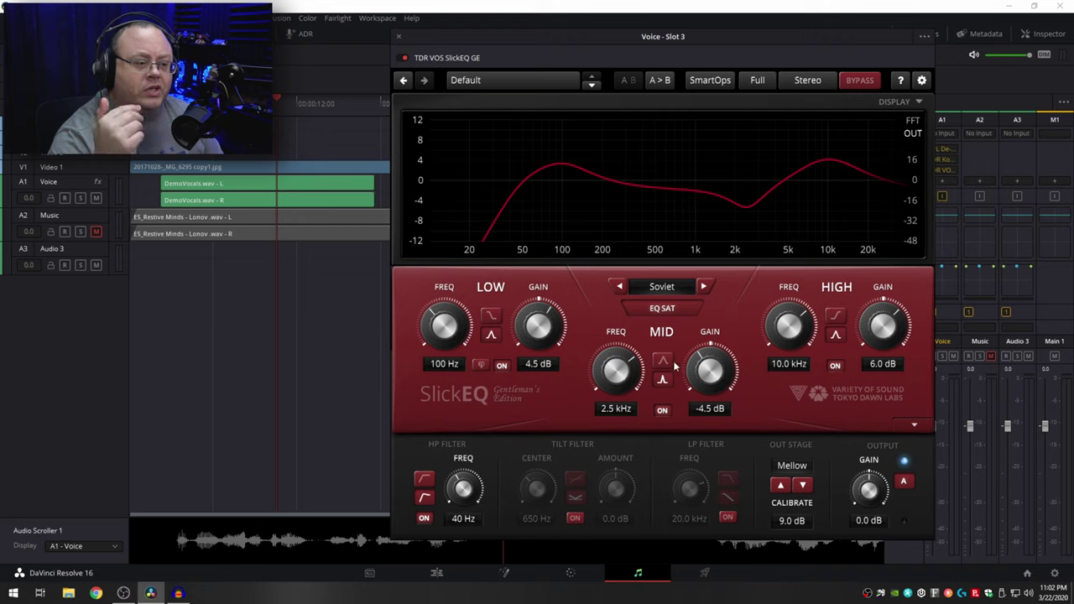
click(705, 285)
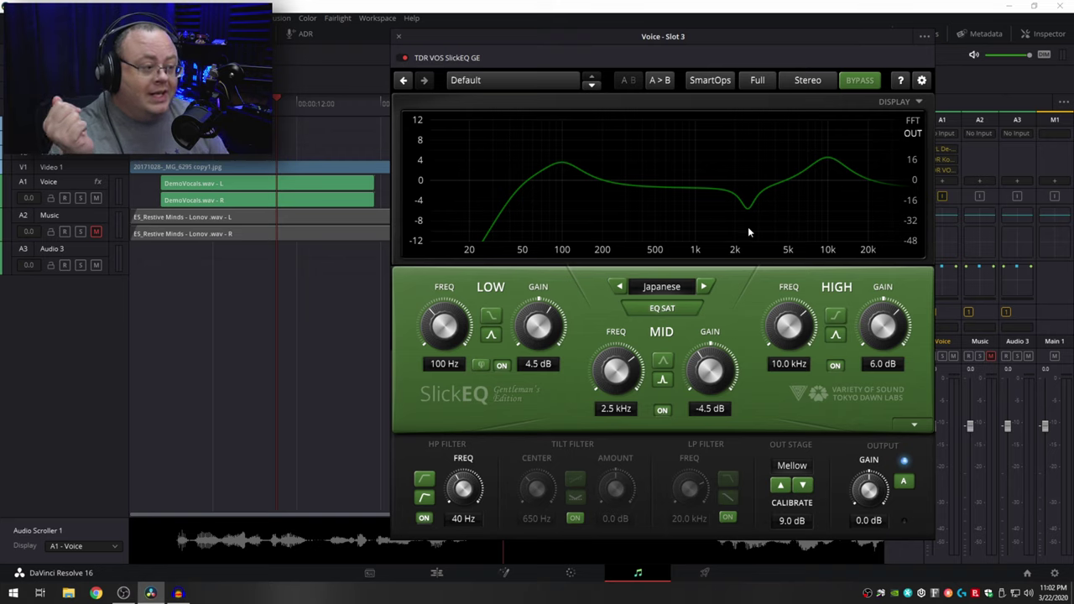
click(704, 286)
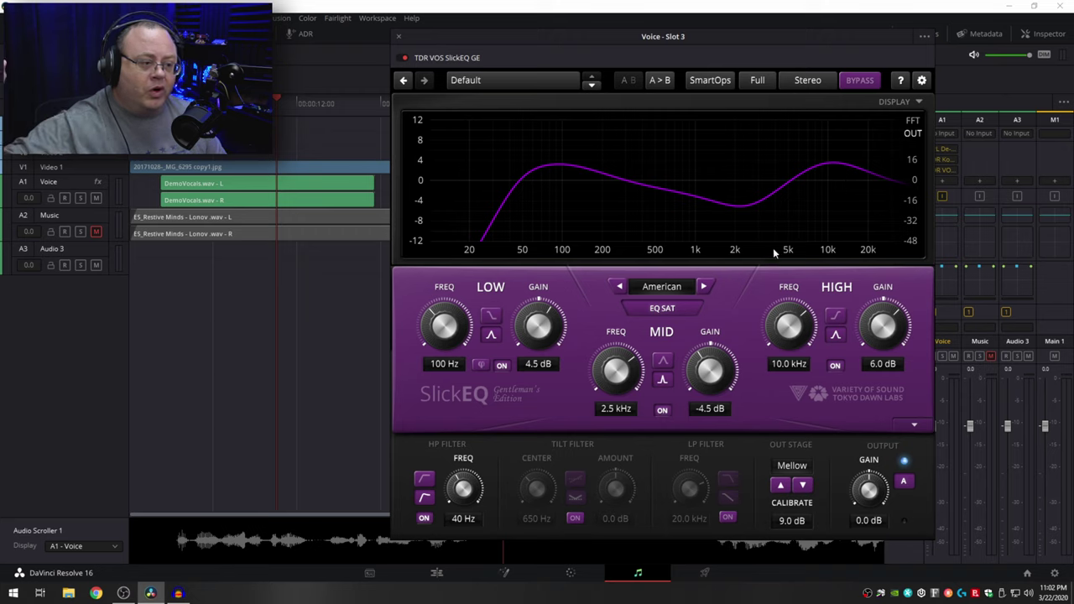
click(705, 285)
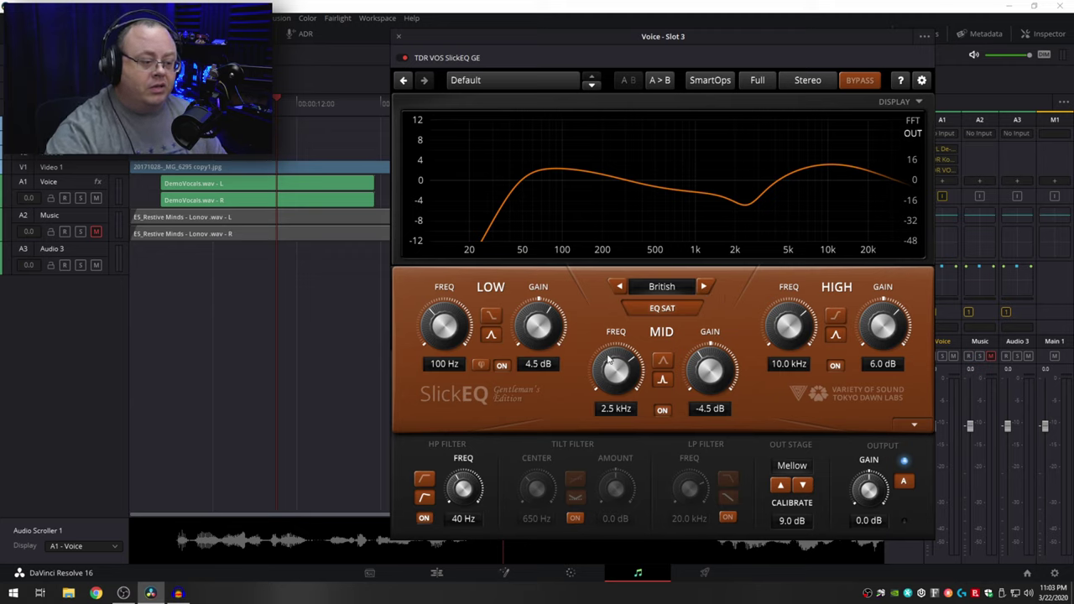
Step: Move the SlickEQ GE window clear of the mixer and close it
mouse_move(610, 363)
mouse_down()
mouse_move(610, 386)
mouse_move(610, 340)
mouse_move(610, 363)
mouse_up()
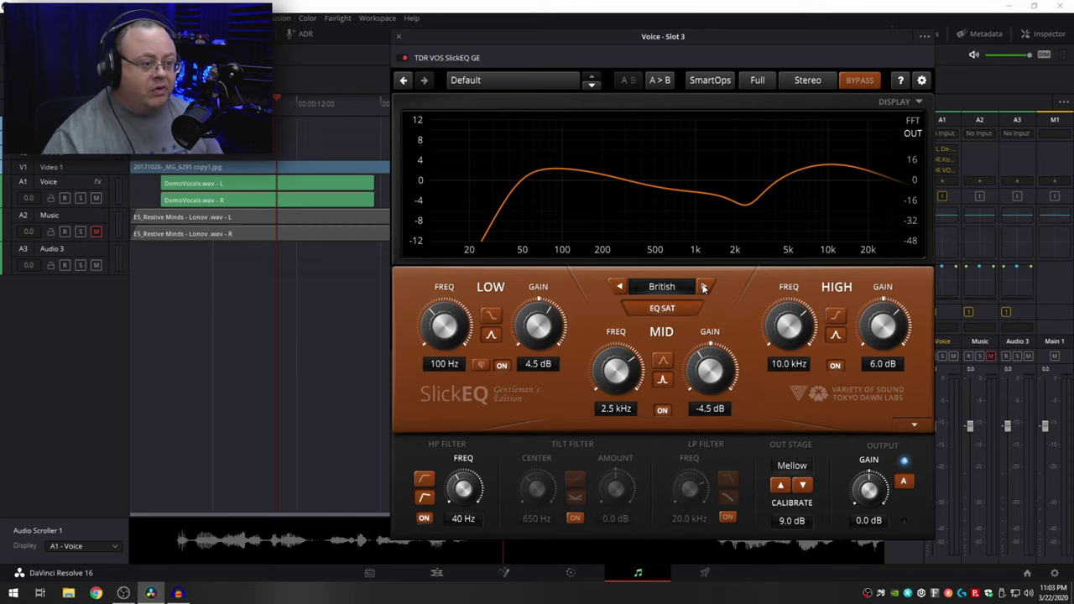
drag(591, 40, 517, 43)
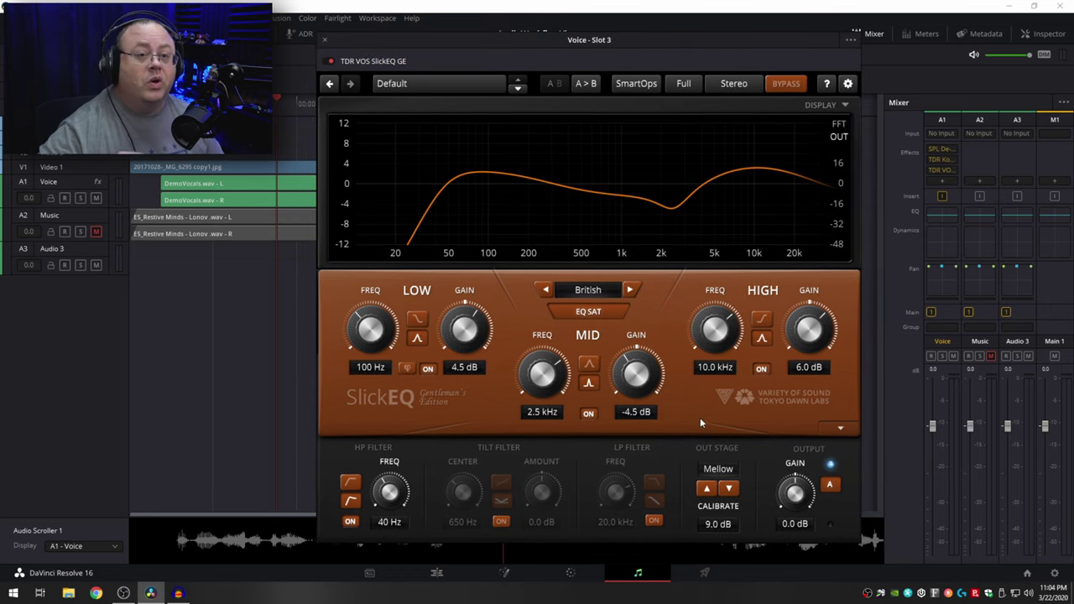
click(325, 42)
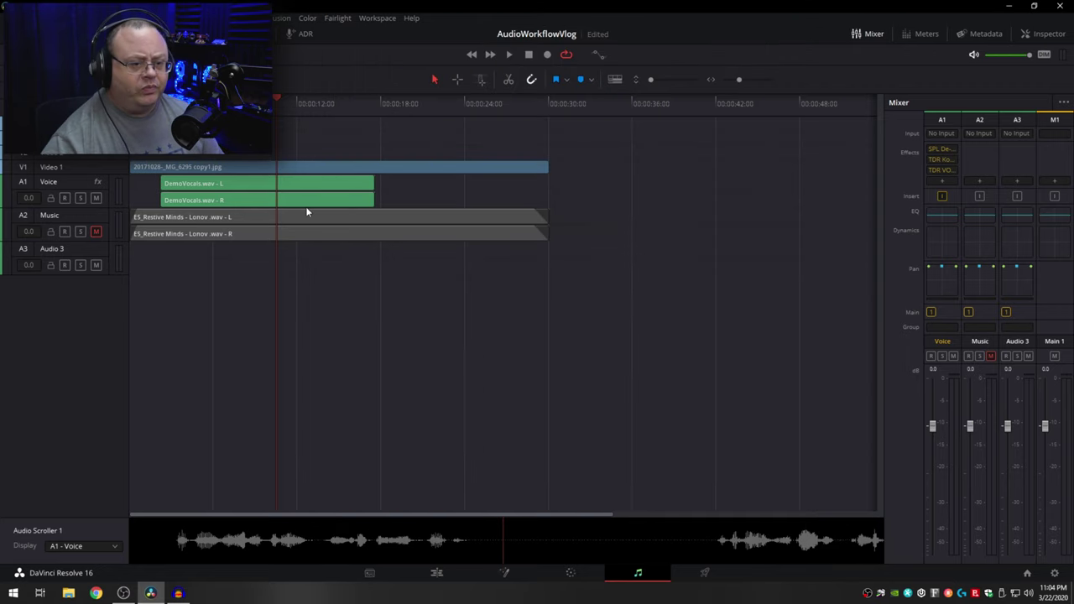
mouse_move(947, 151)
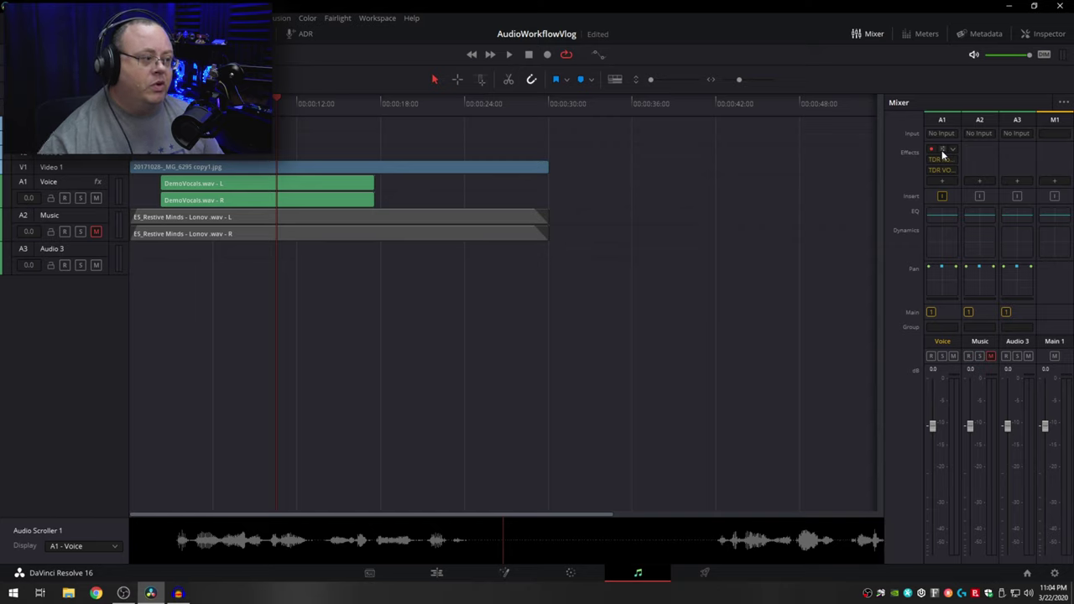
drag(942, 154, 950, 177)
click(940, 181)
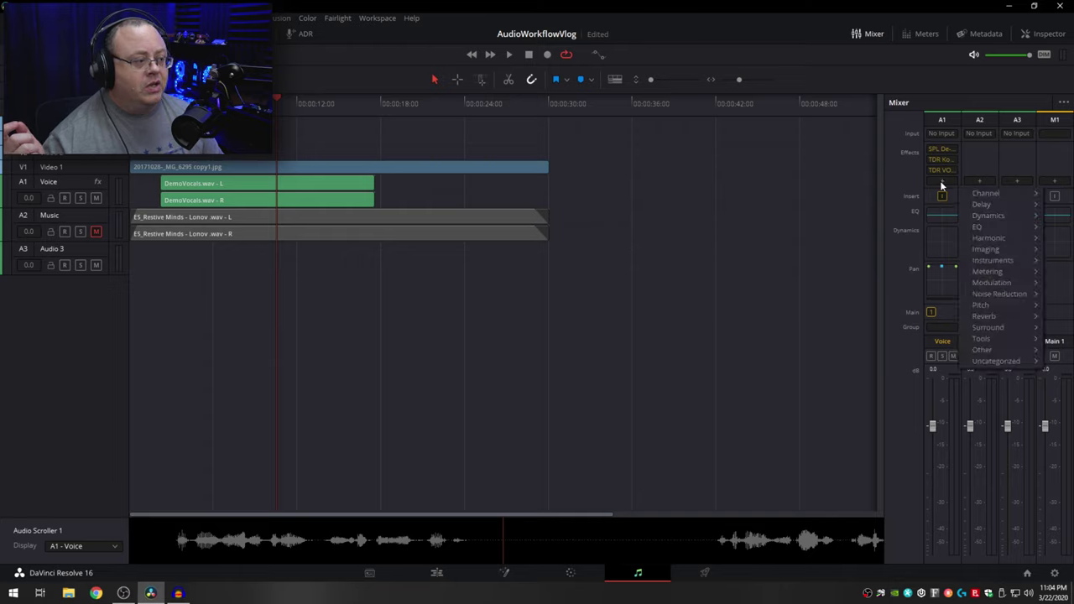
mouse_move(1001, 297)
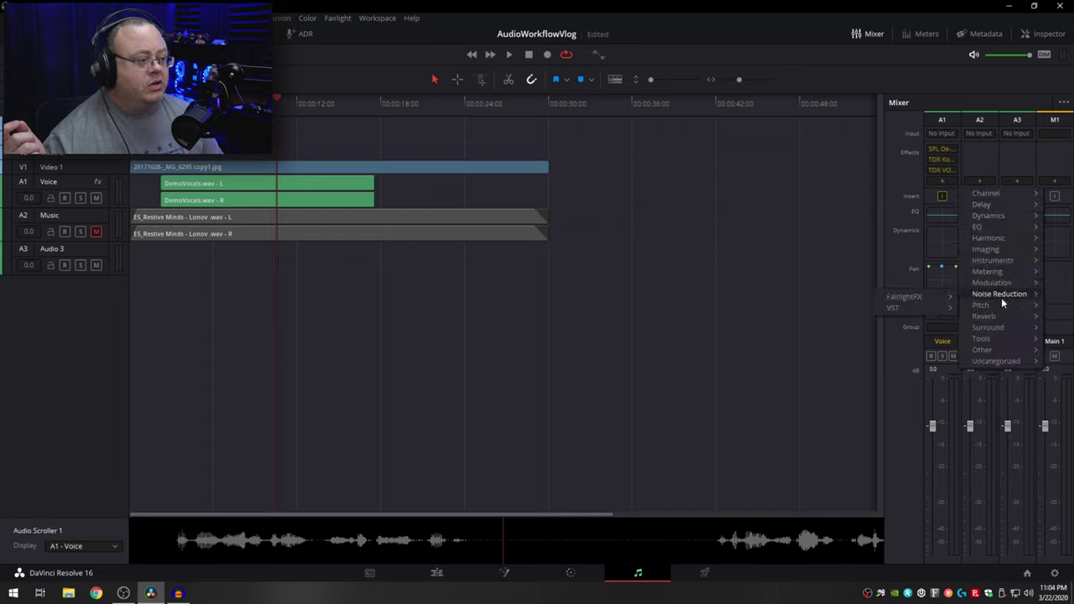
click(973, 164)
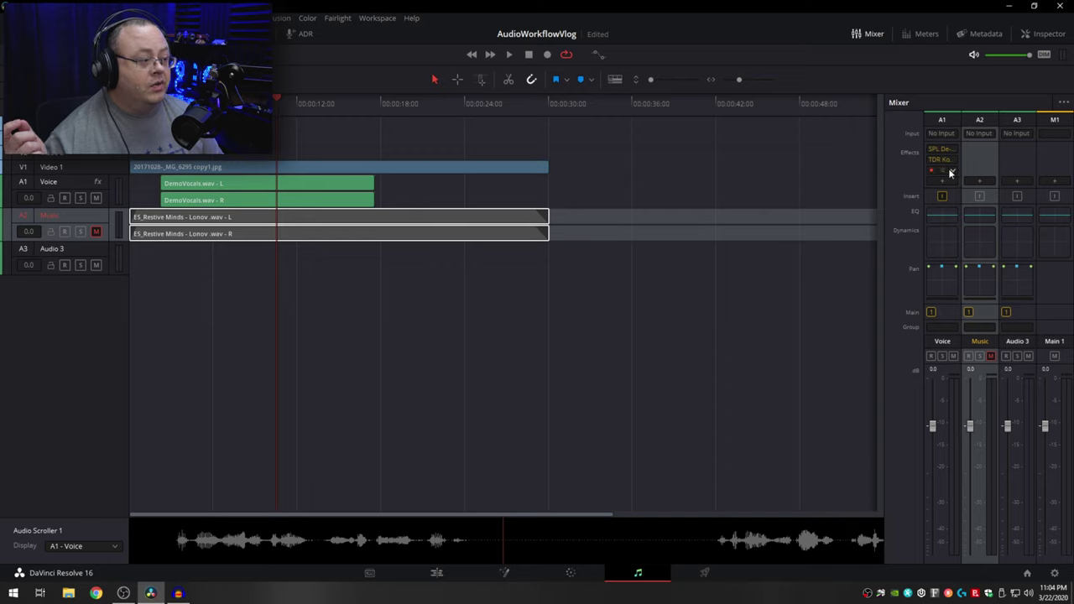
Step: Remove the Kotelnikov compressor from the Voice track, add the uncategorized VST TDR Kotelnikov GE again after SlickEQ GE, and close its window
click(933, 170)
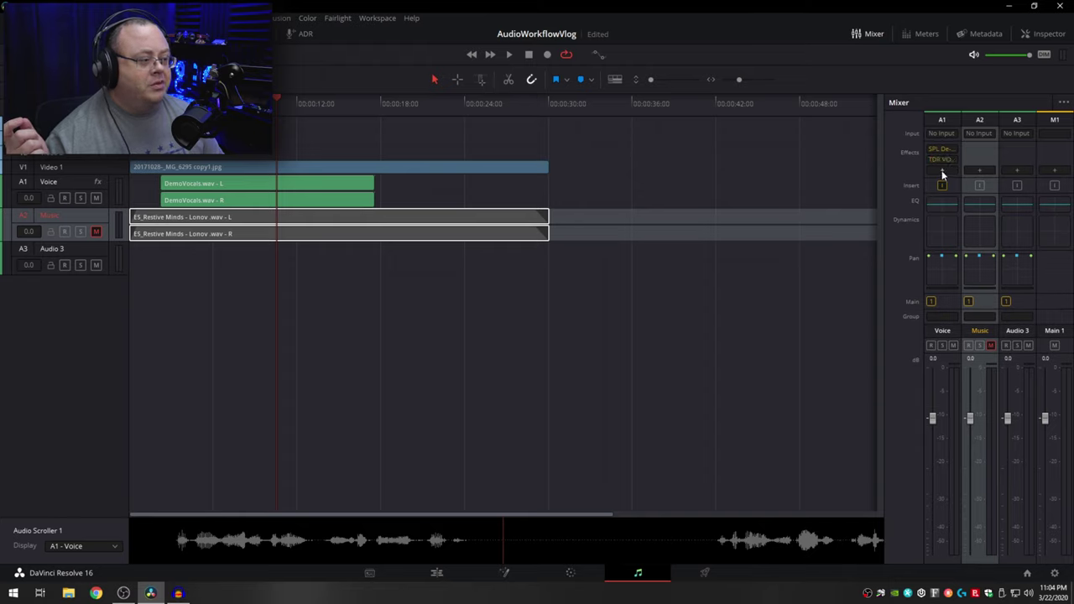
click(942, 169)
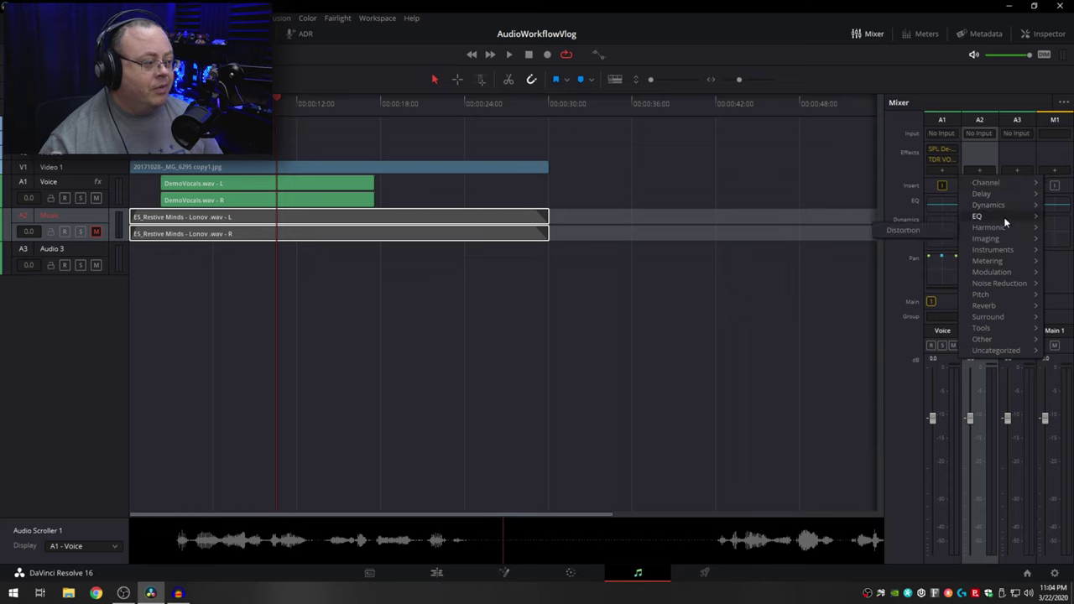
mouse_move(1003, 216)
mouse_move(998, 338)
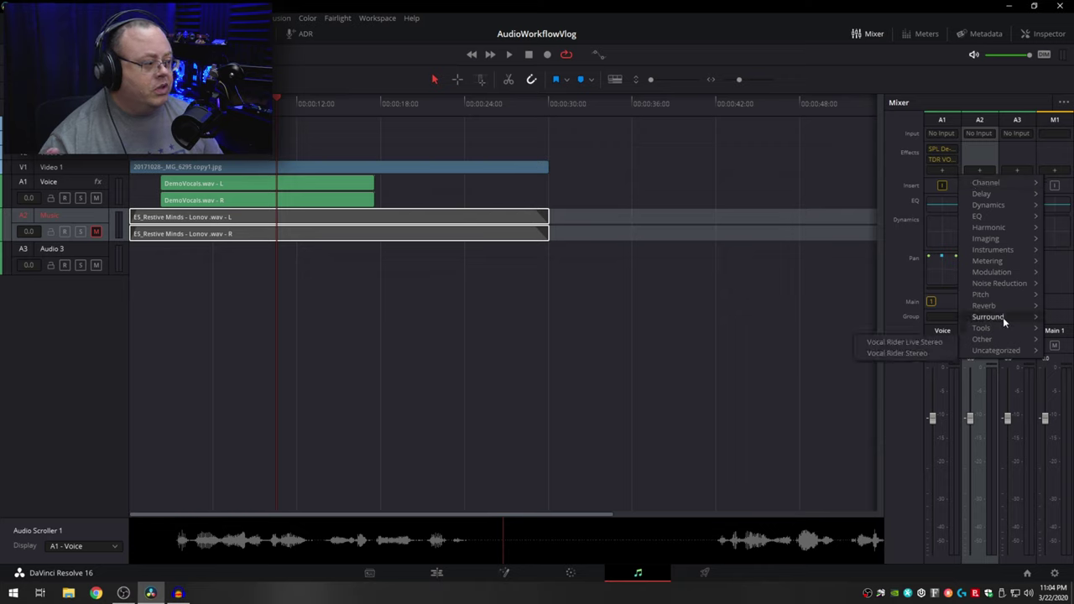
mouse_move(936, 366)
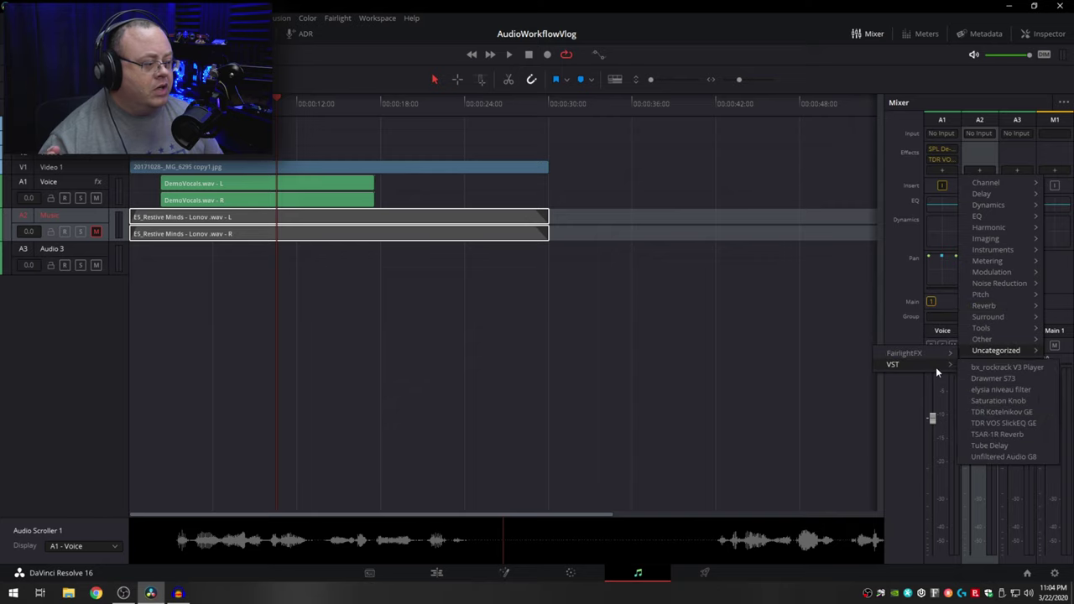
click(1007, 411)
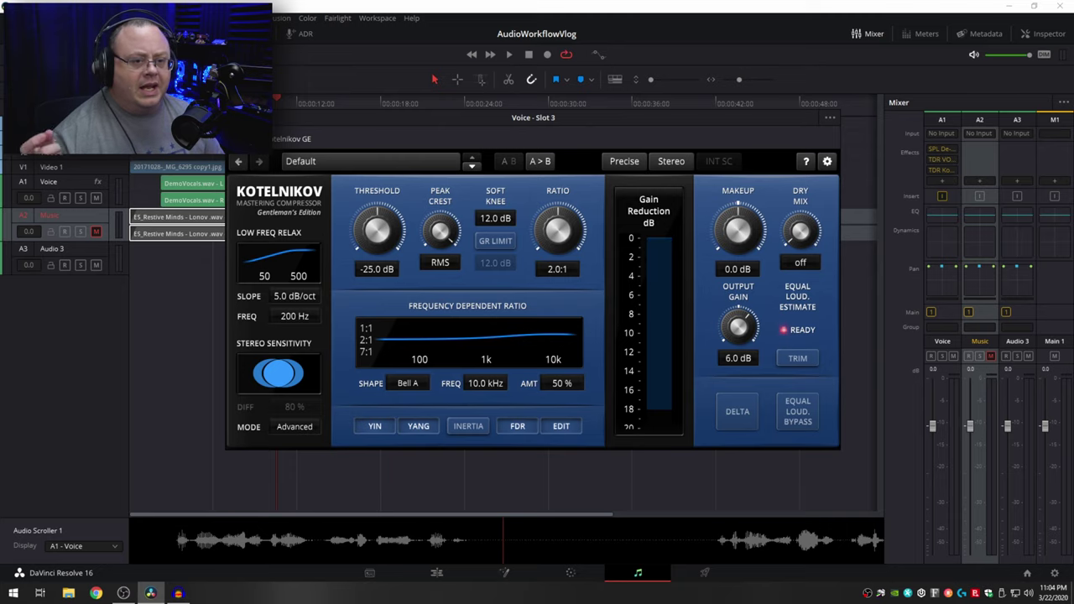
click(233, 117)
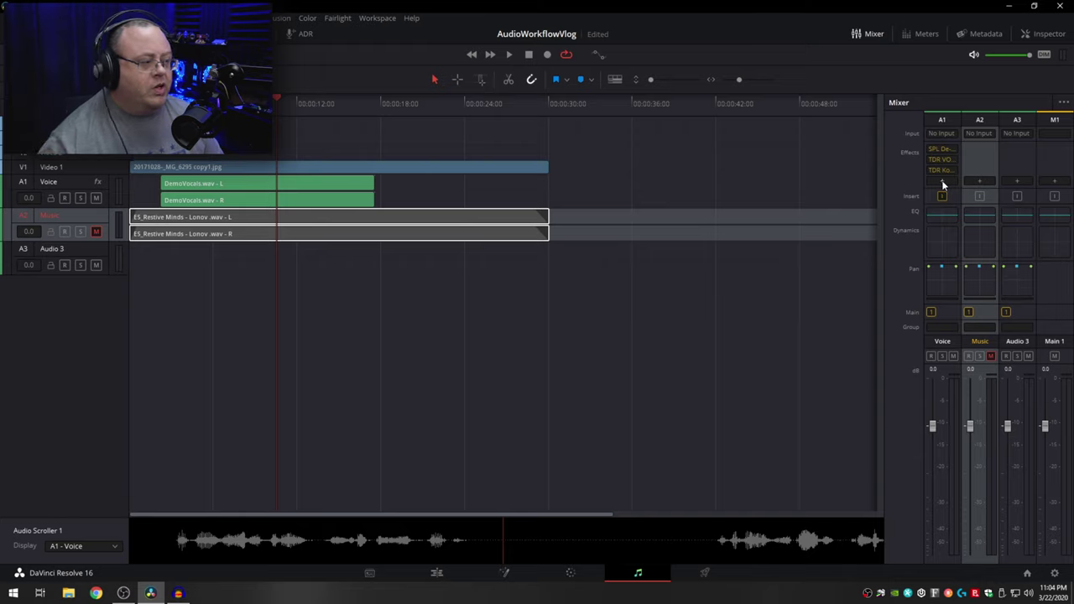
Step: Add the TDR Nova equalizer to the Voice track after the Kotelnikov compressor and load its De-Boxer and De-Esser preset
click(941, 180)
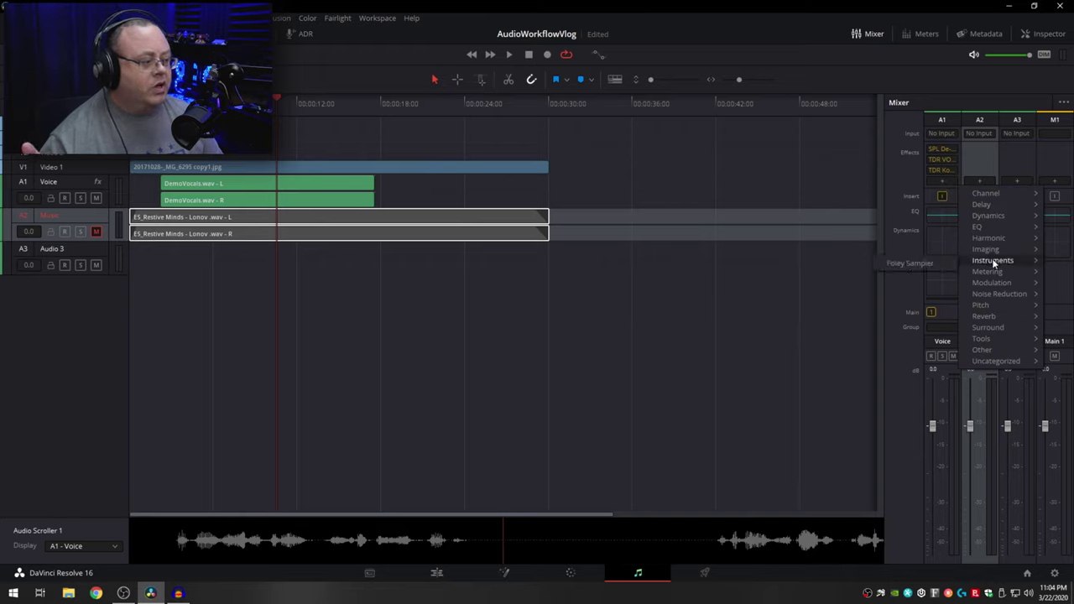
mouse_move(1007, 238)
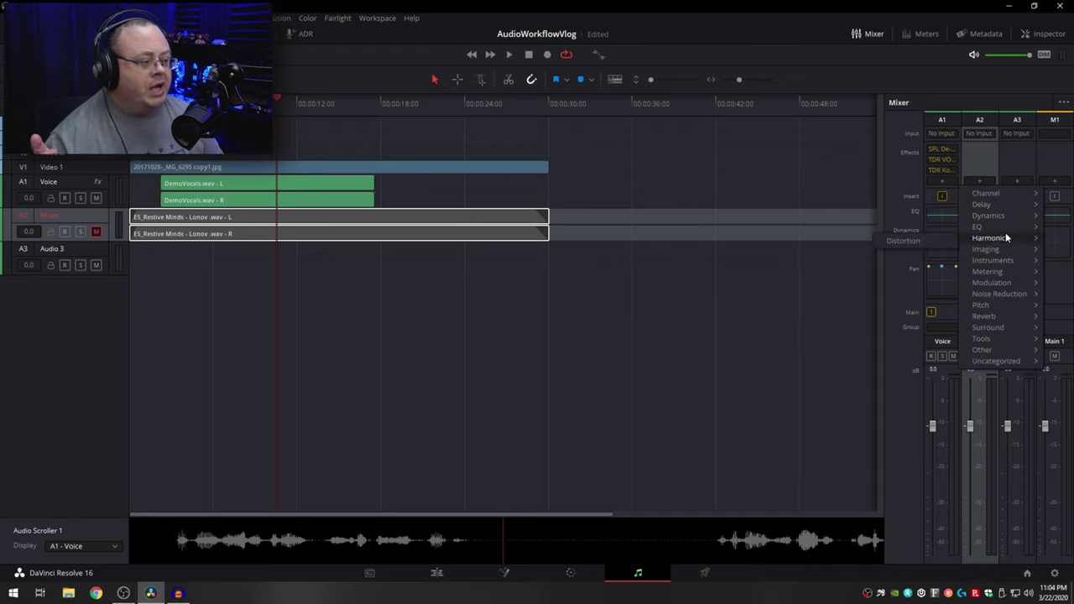
mouse_move(967, 230)
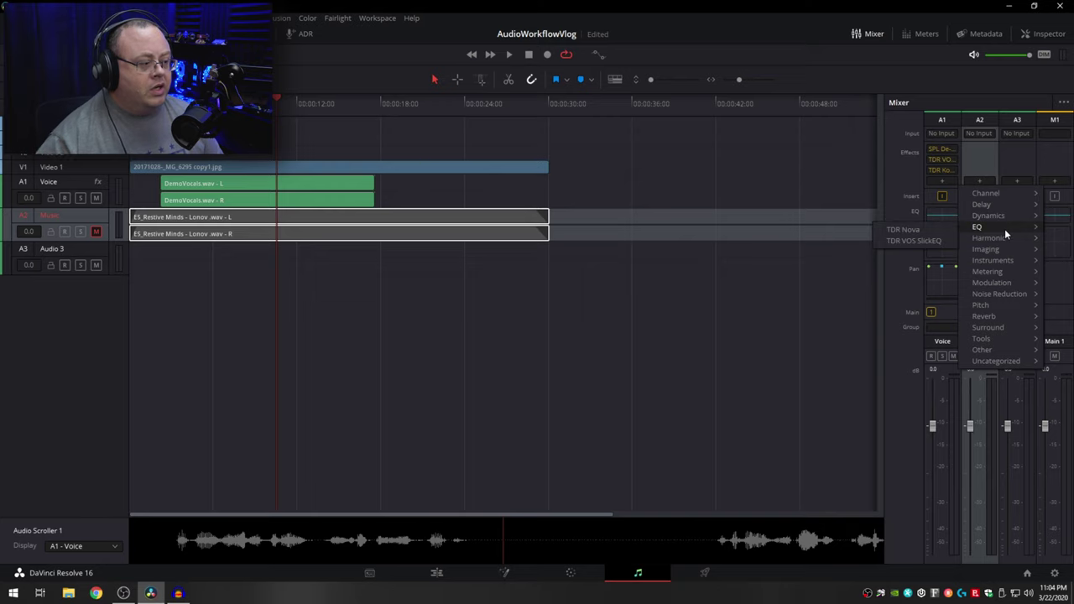
click(937, 232)
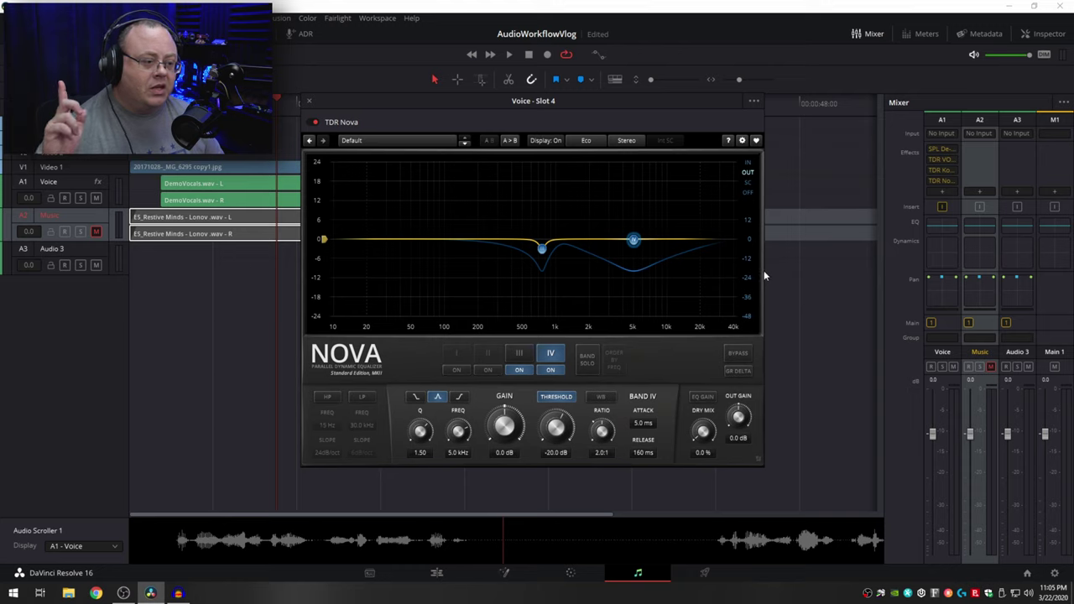
click(432, 141)
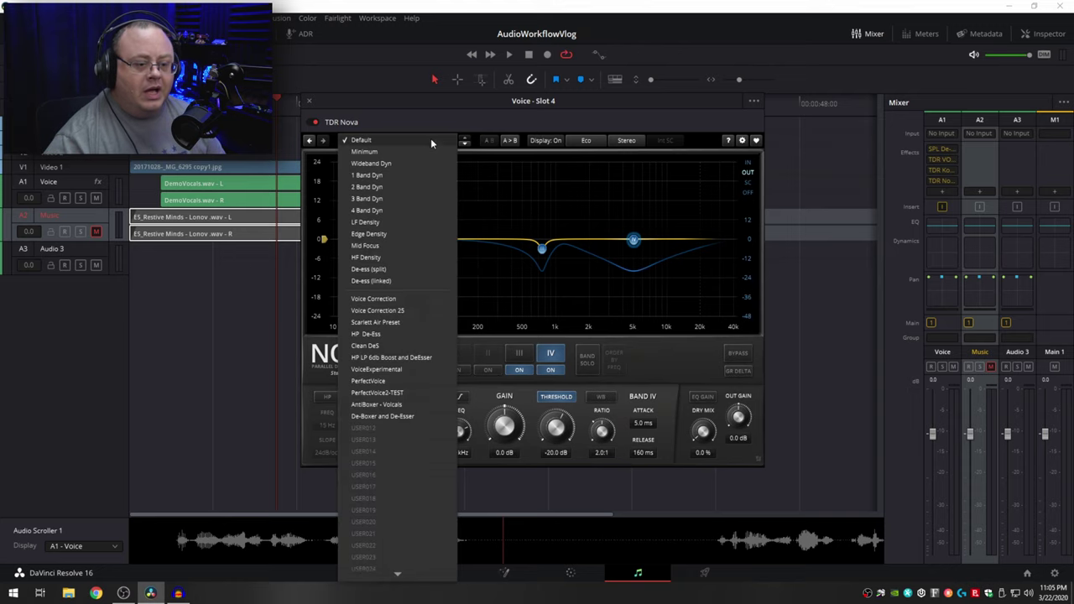
click(388, 416)
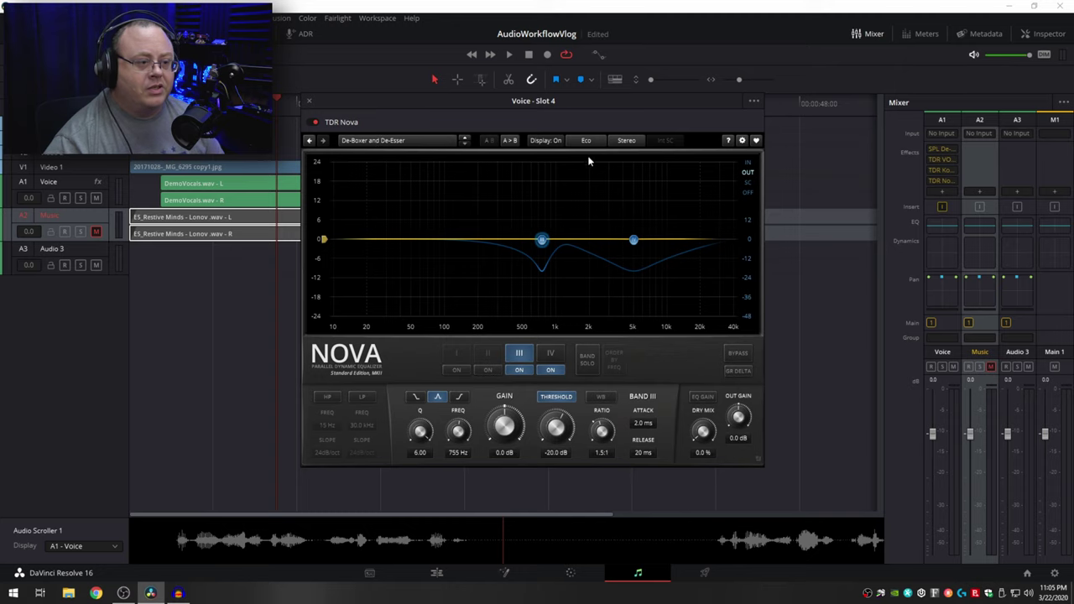
Step: Play the voice through TDR Nova and enlarge the plugin's user interface scale to 125%
drag(564, 102, 526, 163)
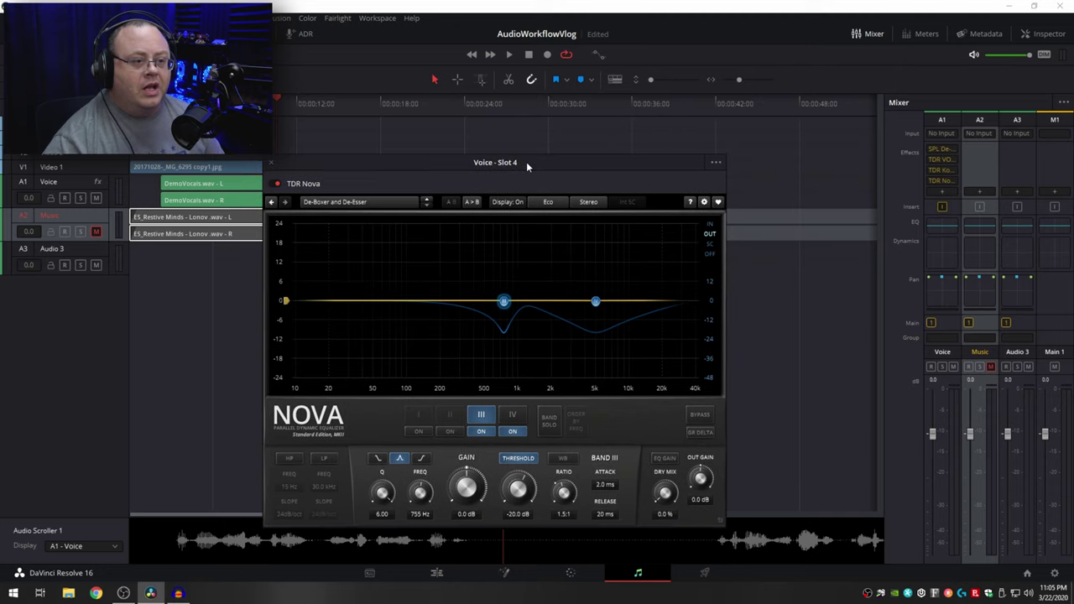
click(509, 55)
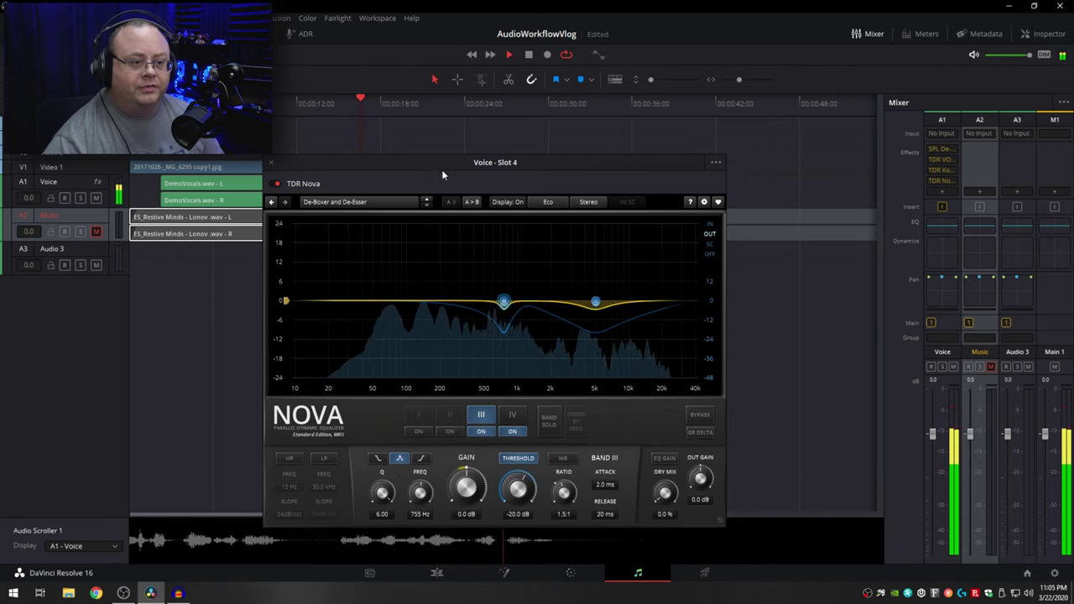
drag(442, 175, 488, 116)
right_click(673, 363)
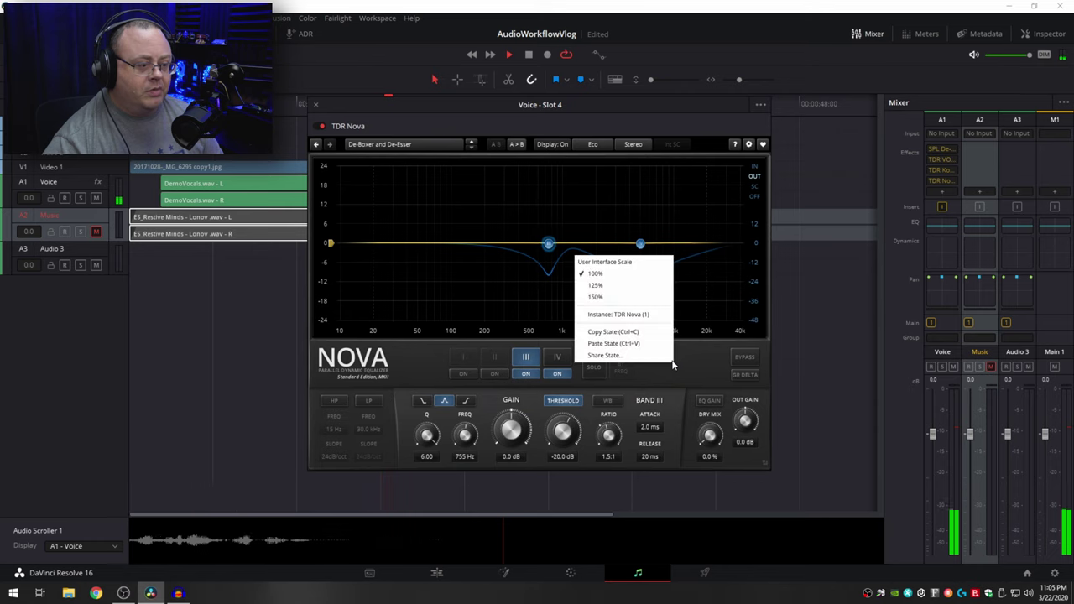
click(634, 285)
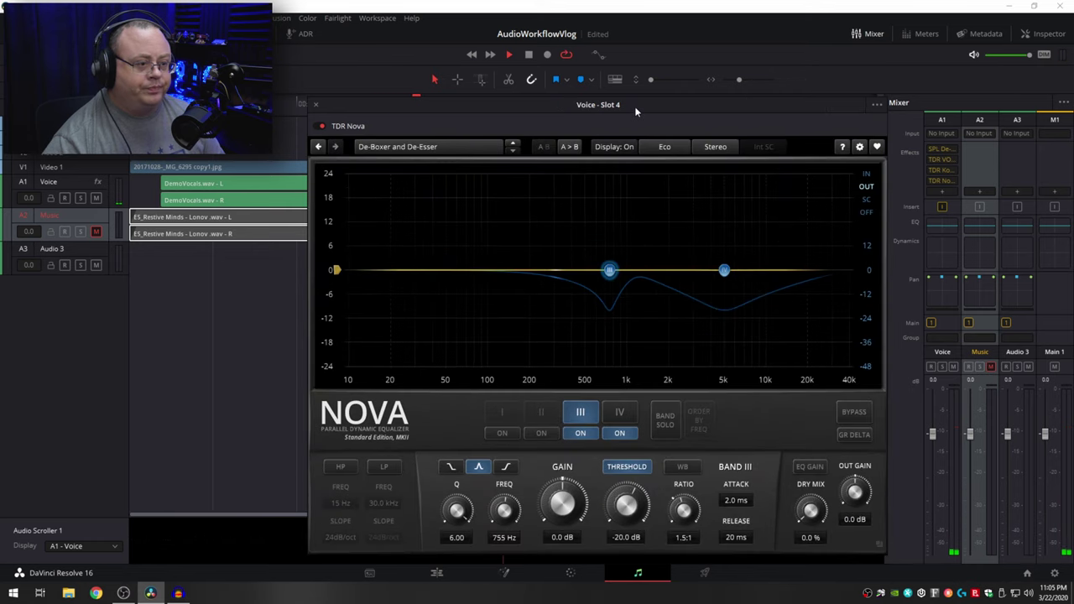
drag(635, 111, 712, 189)
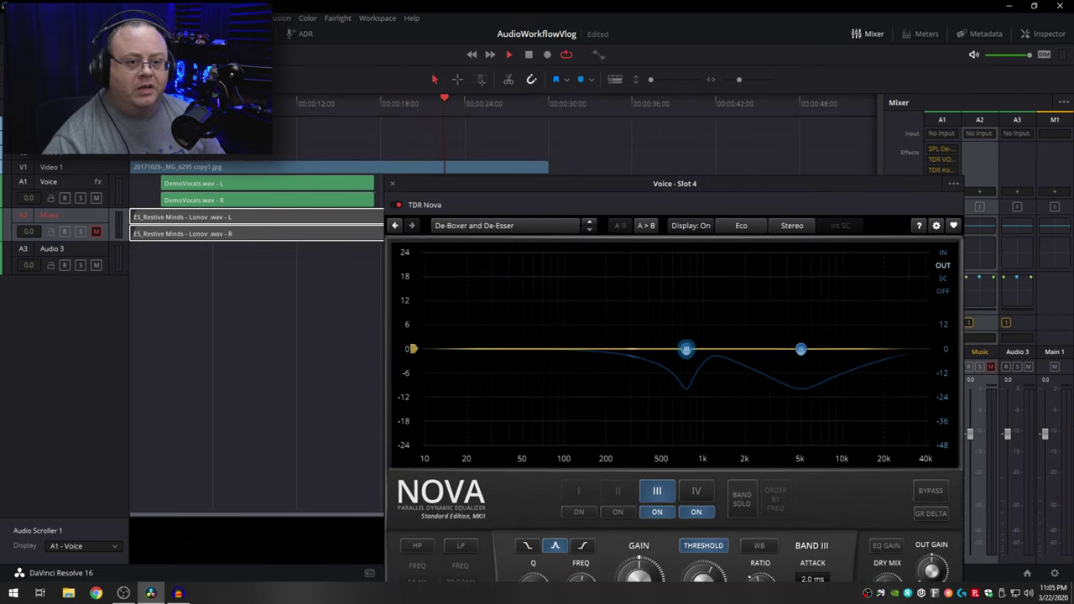
Step: Replay the voice with TDR Nova switched off and back on to compare the sound, and stop playback
key(space)
drag(683, 180, 664, 78)
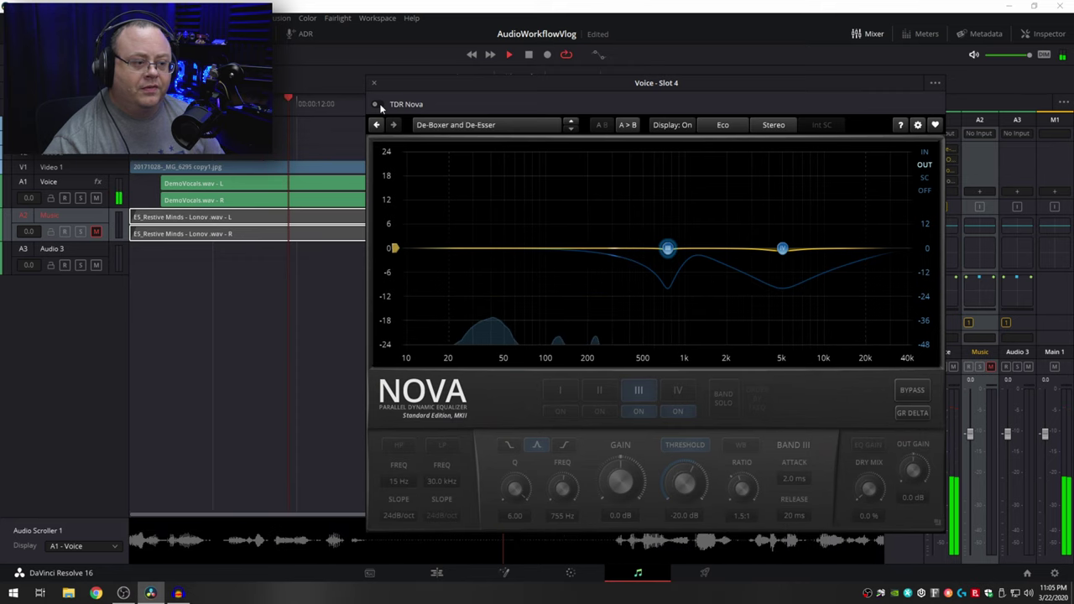
click(375, 104)
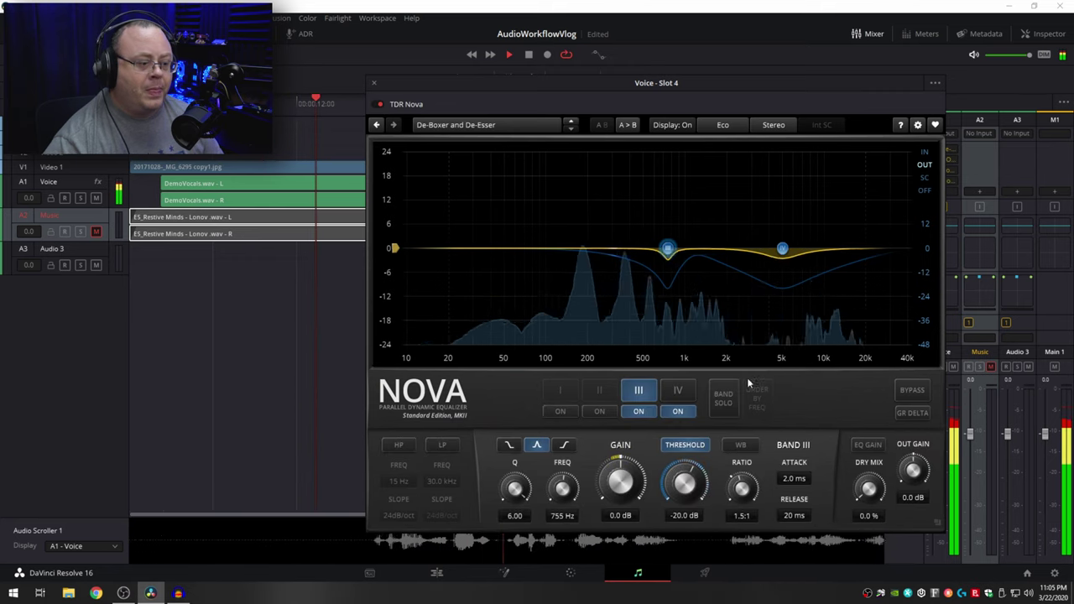
key(space)
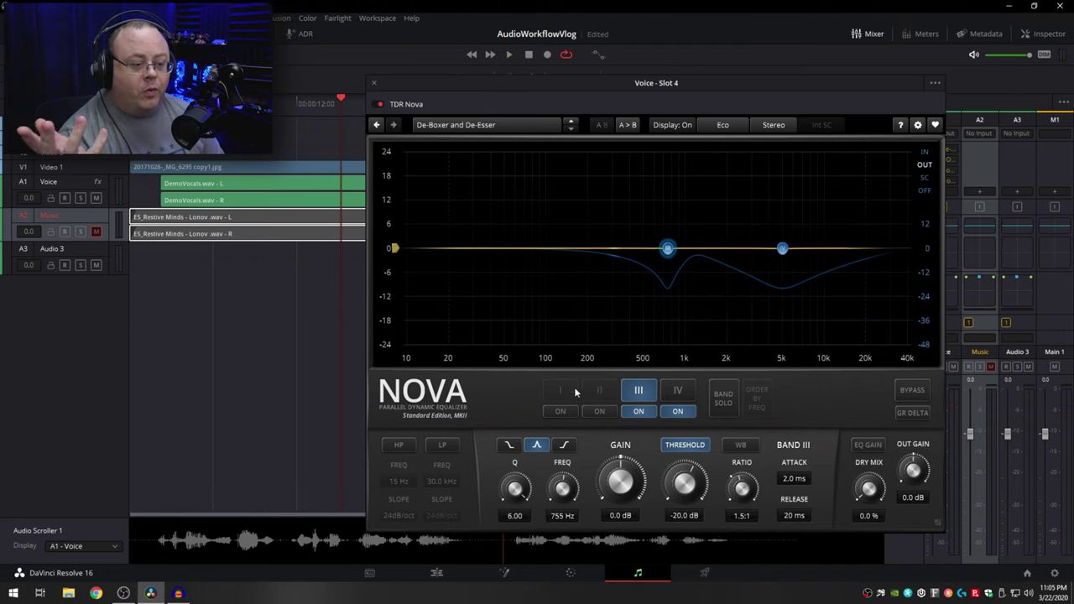
Step: Try enabling TDR Nova's bands I and II, and switch both off again
click(560, 411)
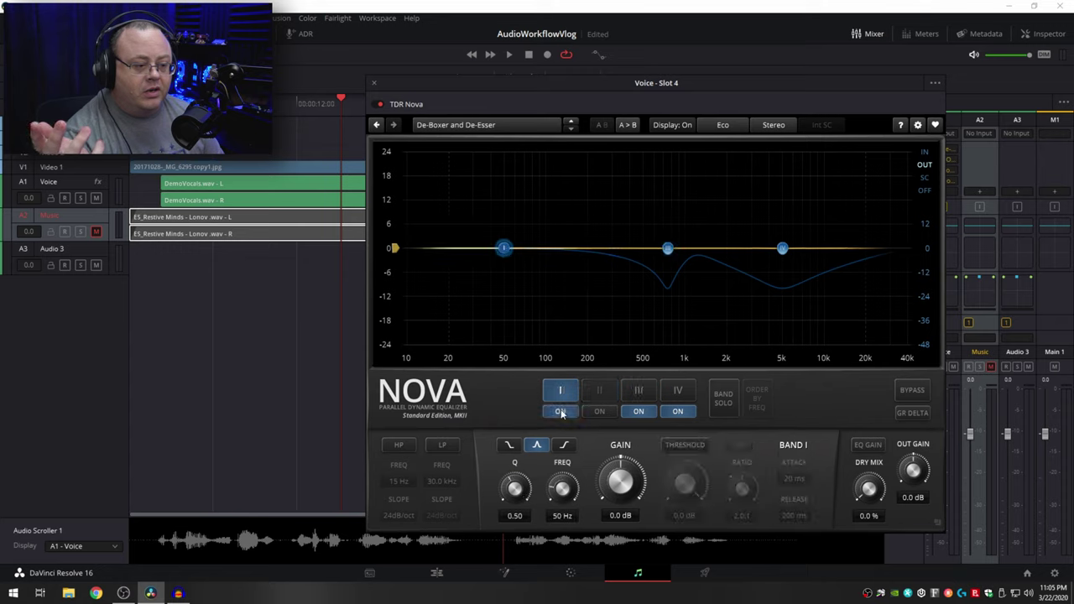
click(598, 411)
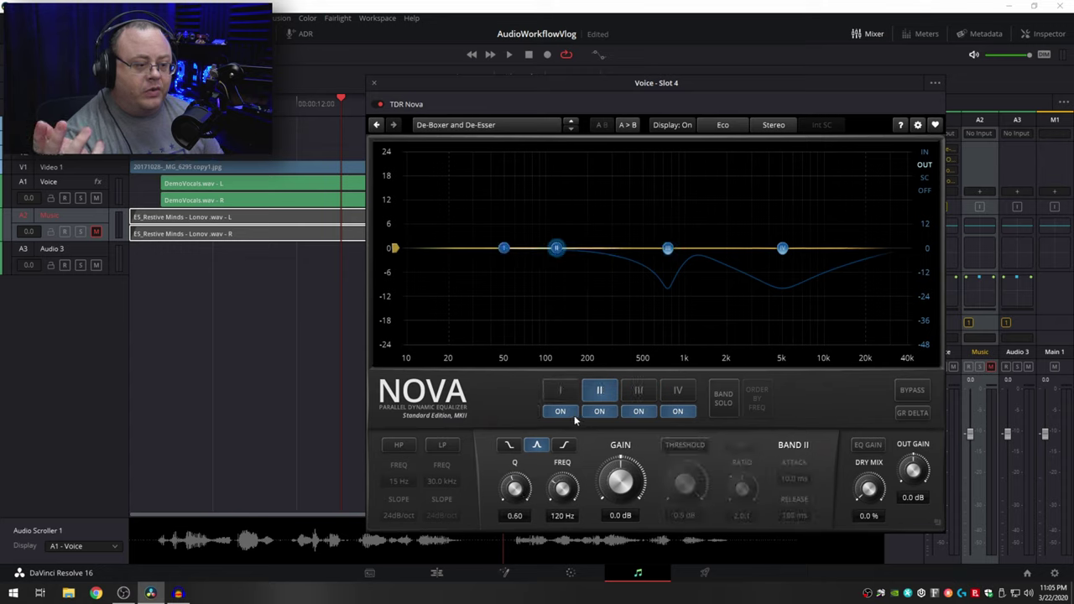
click(572, 413)
click(593, 412)
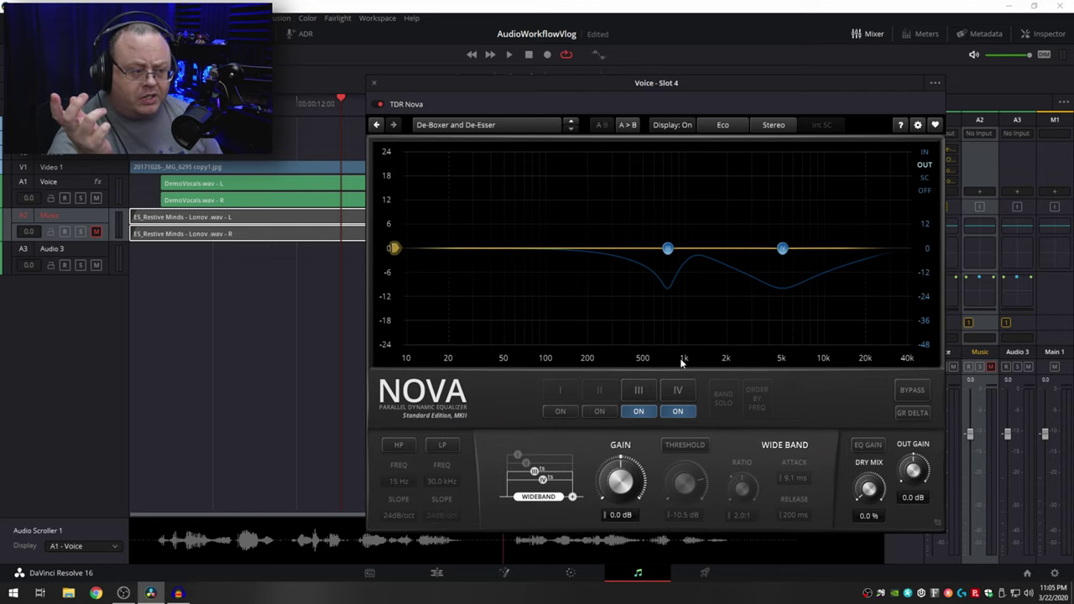
Step: Examine the filter and dynamics settings of TDR Nova's band III and band IV
click(640, 390)
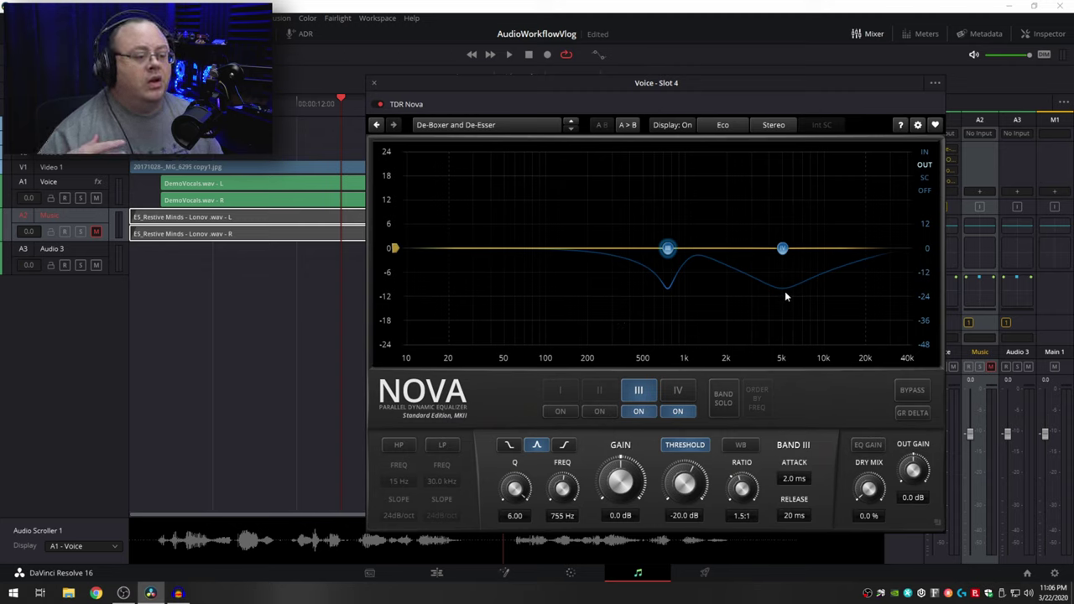
click(683, 392)
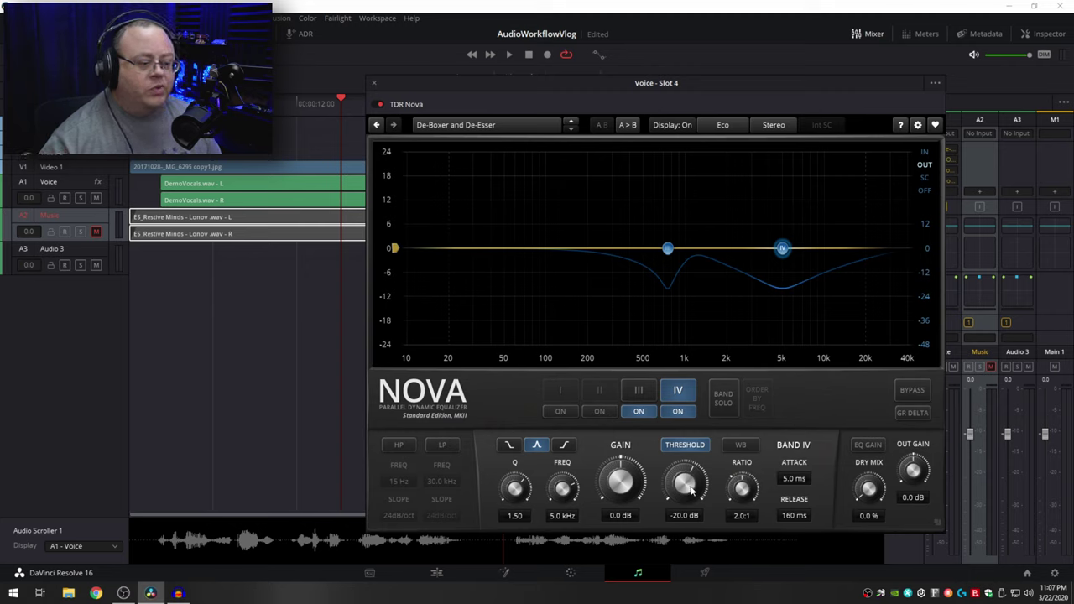
Step: Replay the DemoVocals clip from its start while watching TDR Nova's curve, and close the plugin window
drag(525, 77, 540, 155)
drag(340, 102, 160, 102)
click(506, 54)
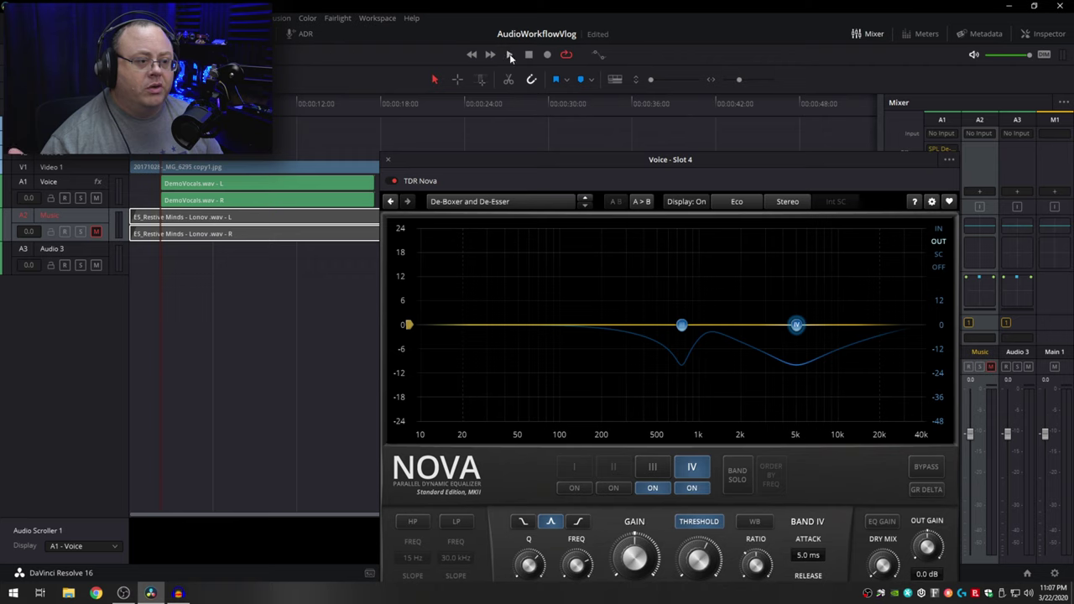
drag(671, 159, 678, 84)
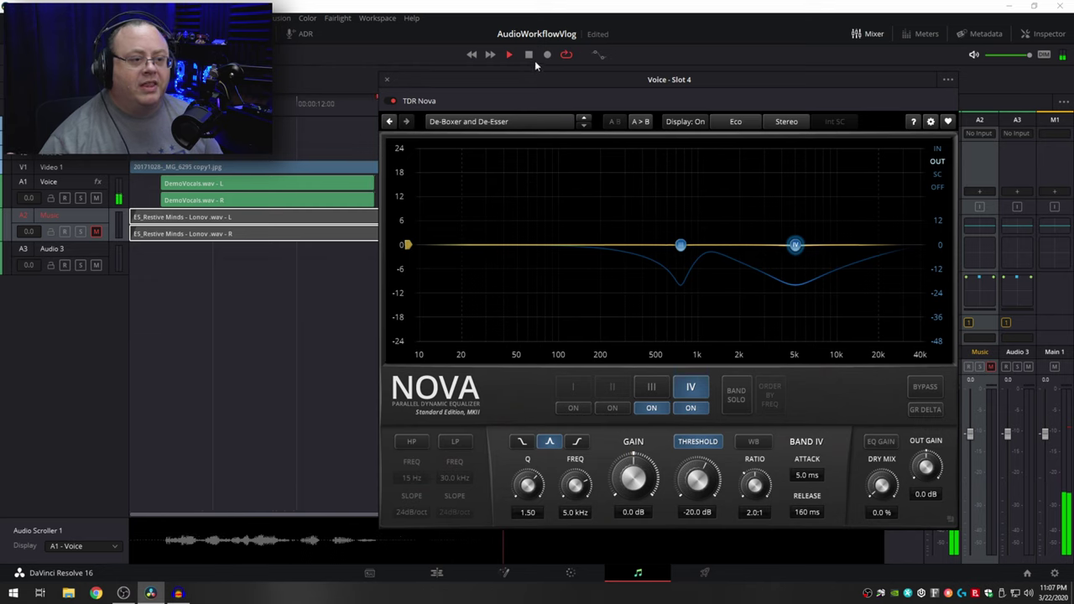
drag(666, 82, 629, 52)
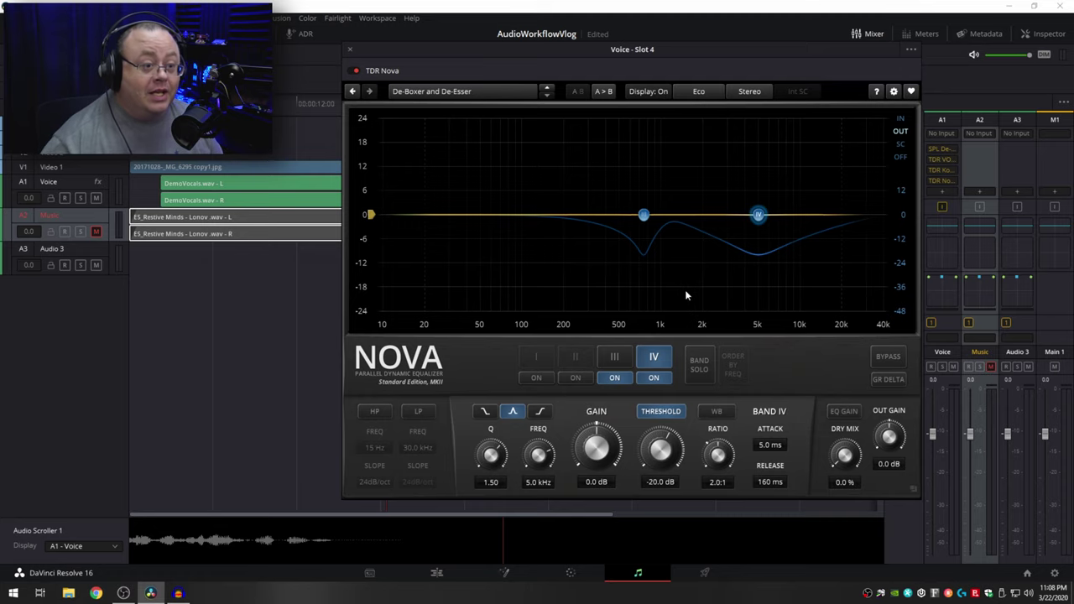
click(352, 52)
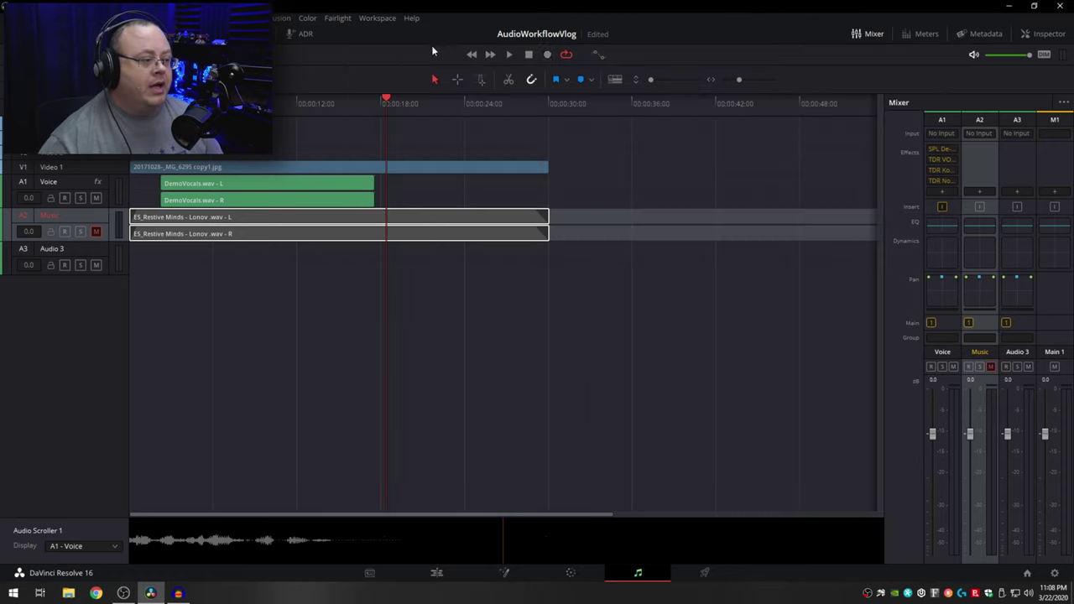
Step: Add Vocal Rider Stereo to the Voice track after TDR Nova and move its window clear of the audio clips
click(941, 193)
mouse_move(1001, 360)
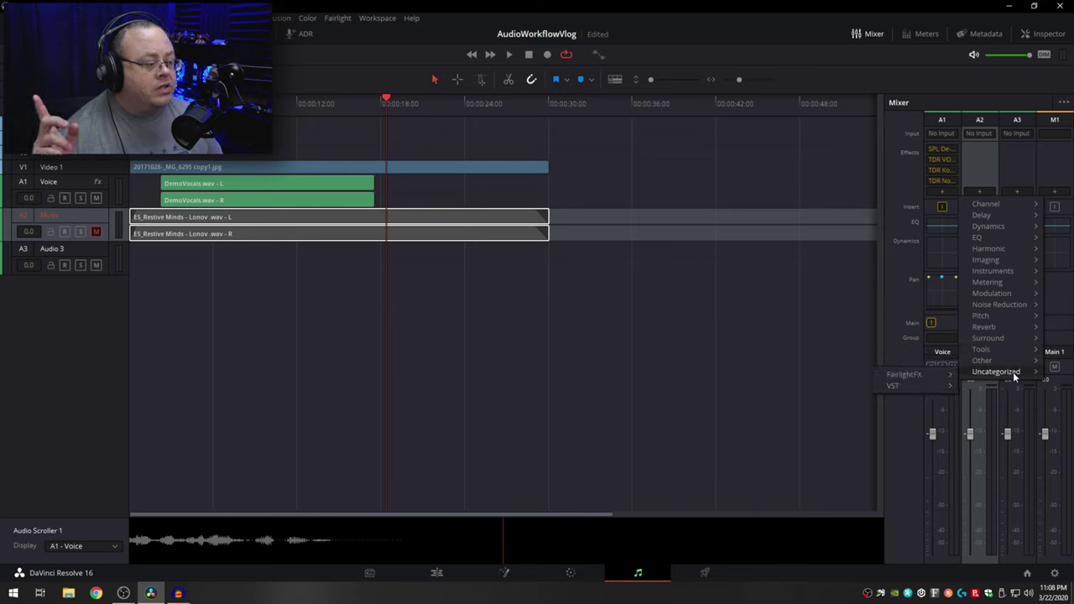
mouse_move(933, 384)
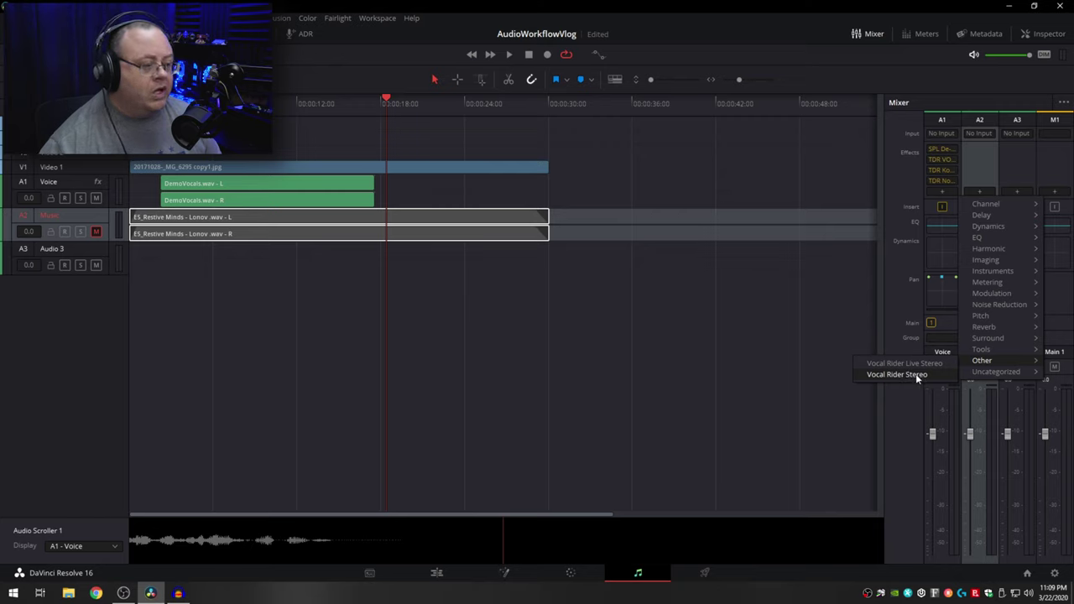
click(915, 375)
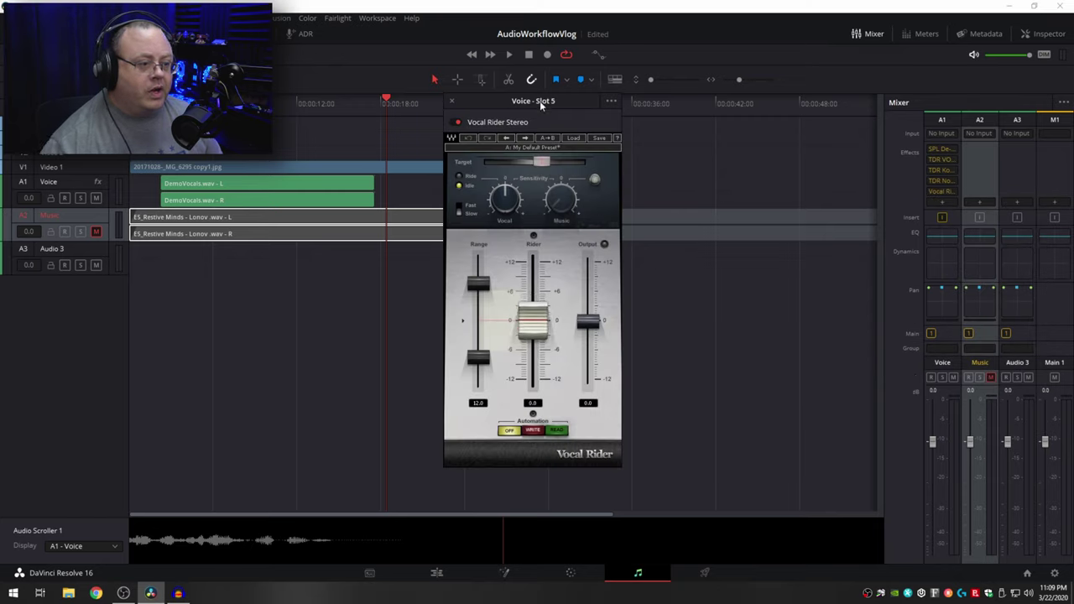
drag(539, 100, 695, 117)
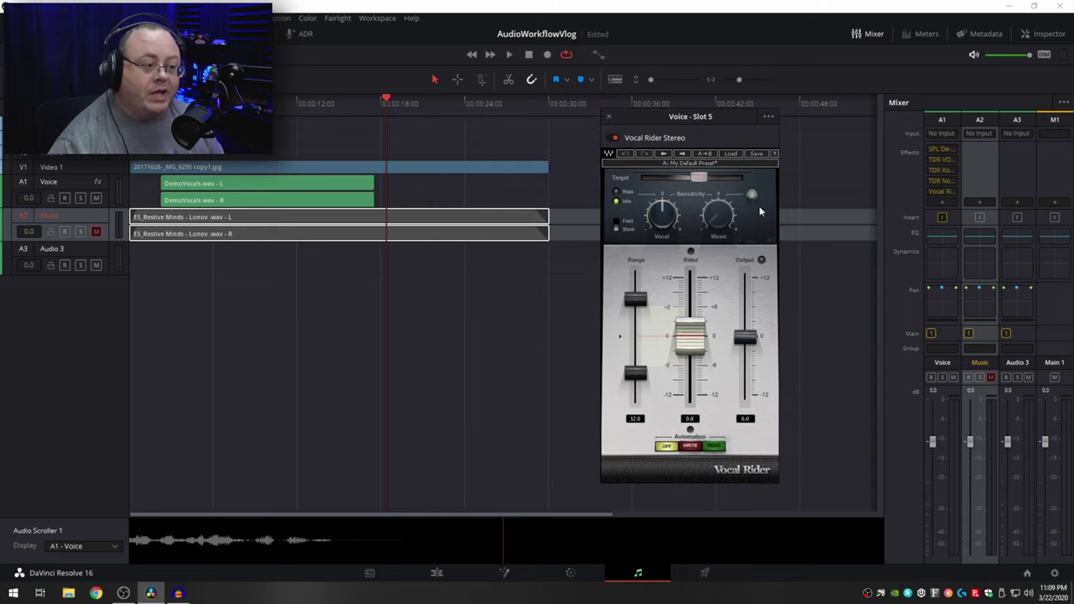
mouse_move(686, 128)
mouse_down()
mouse_move(646, 171)
mouse_move(682, 124)
mouse_up()
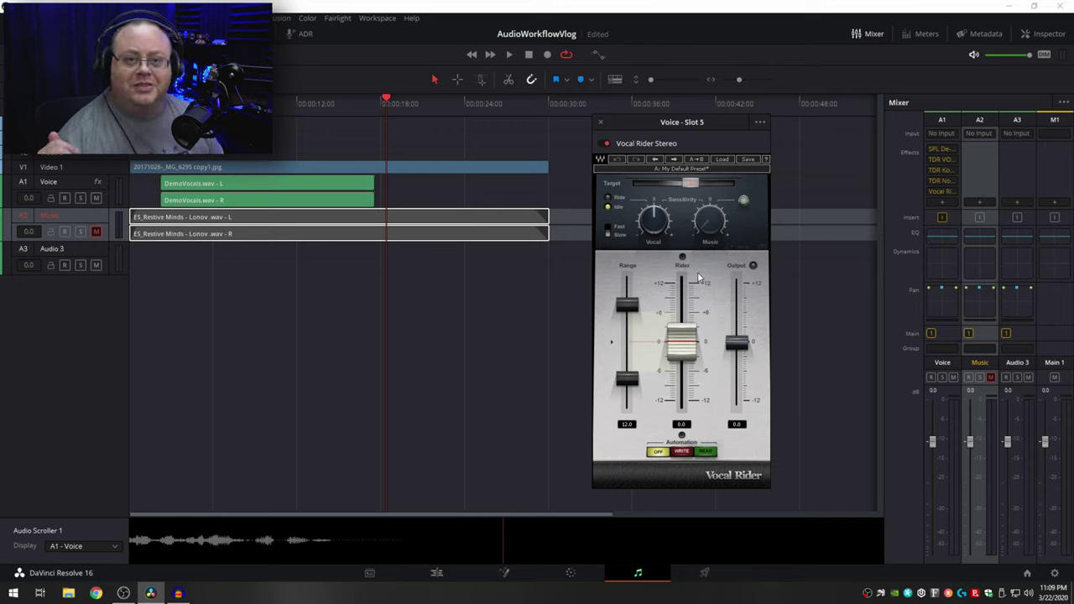
drag(688, 132, 697, 130)
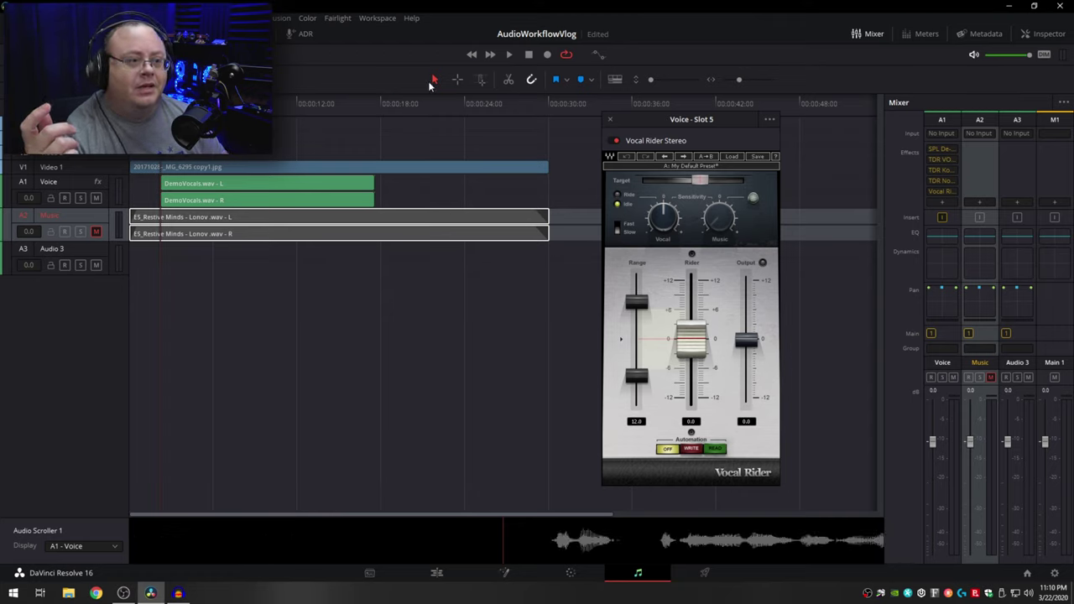
Step: Play the DemoVocals clip from its start through Vocal Rider, stop playback and close the plugin window
click(508, 55)
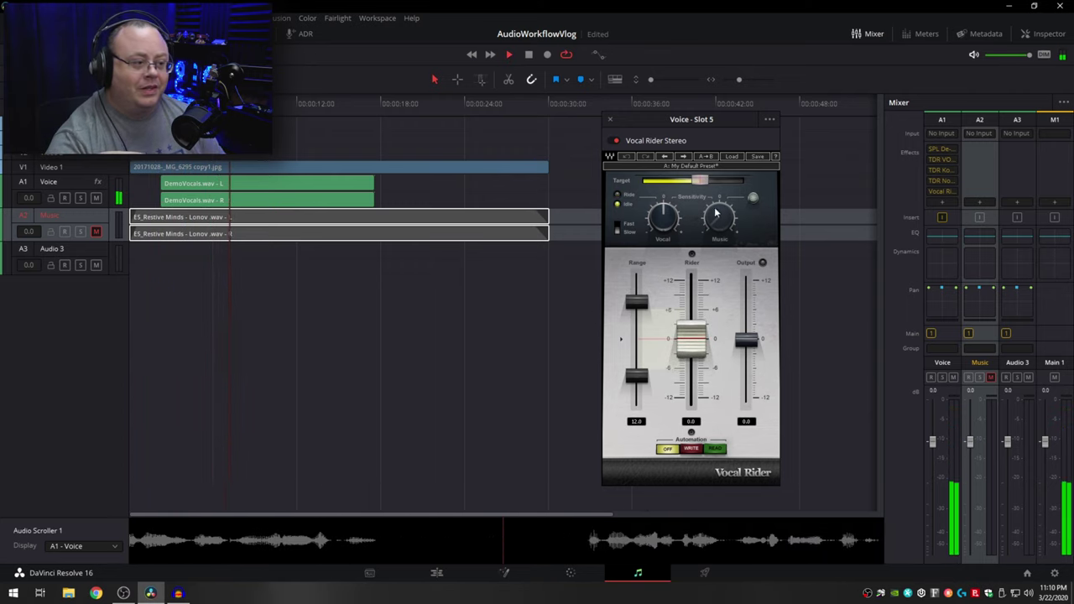
click(744, 319)
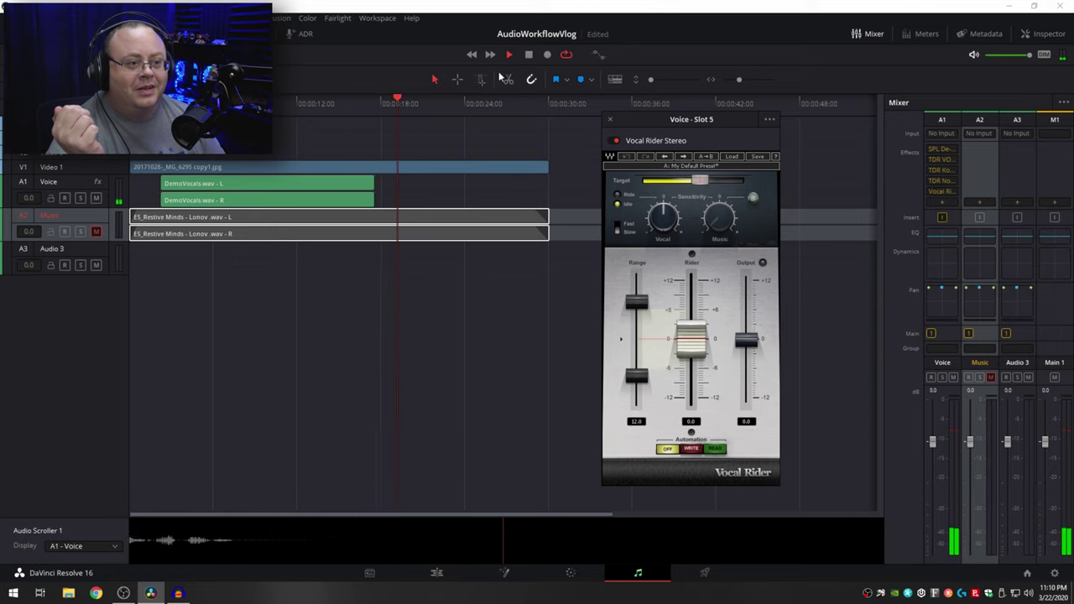
click(528, 54)
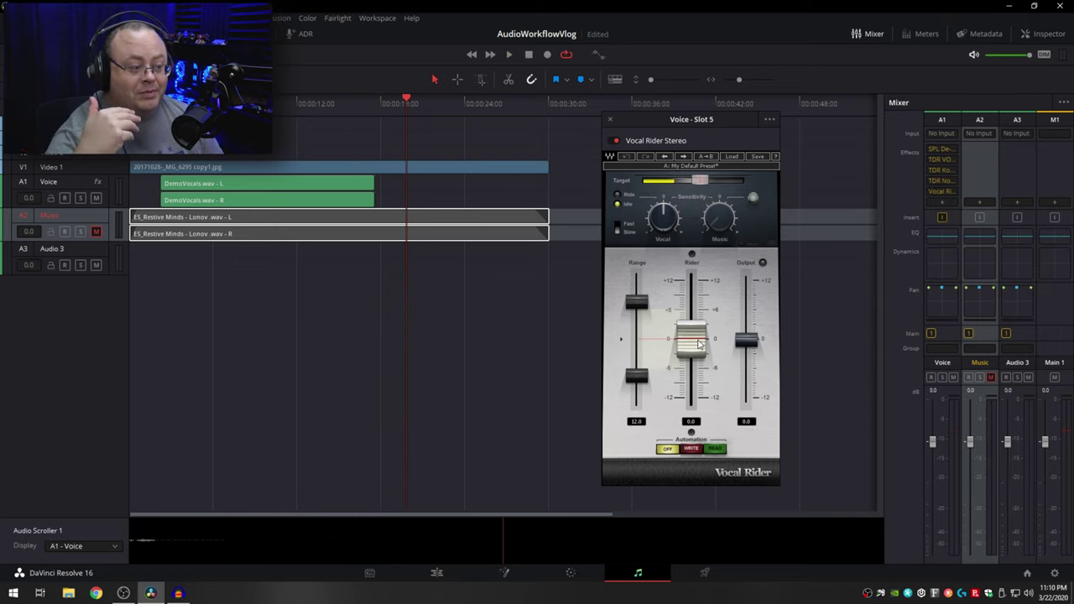
click(611, 120)
Step: Add the Unfiltered Audio G8 gate to the Voice track after Vocal Rider and load its MyVocals user preset
click(943, 201)
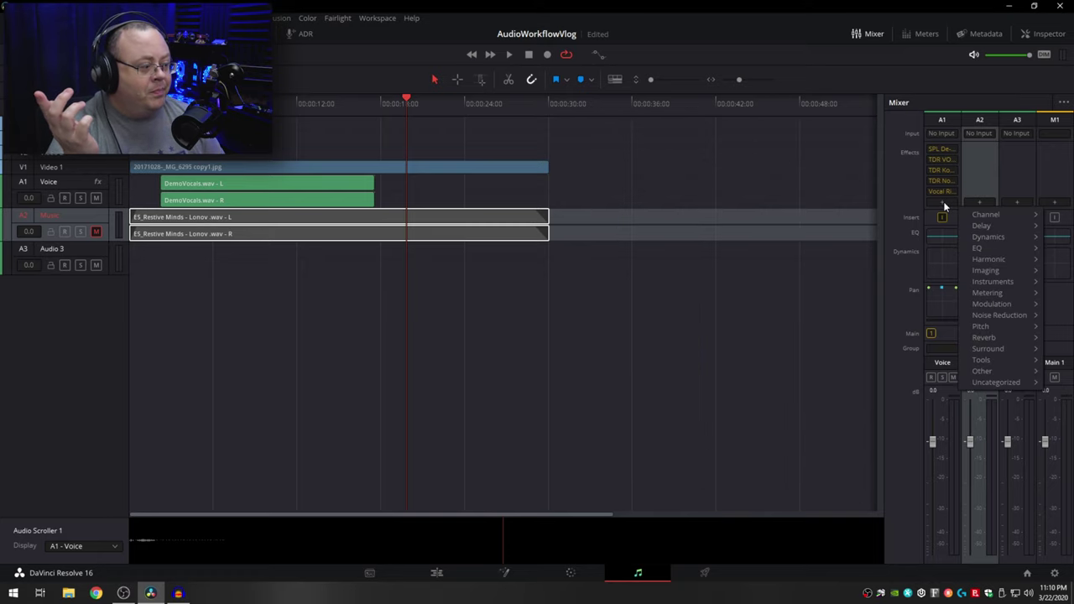
mouse_move(1009, 372)
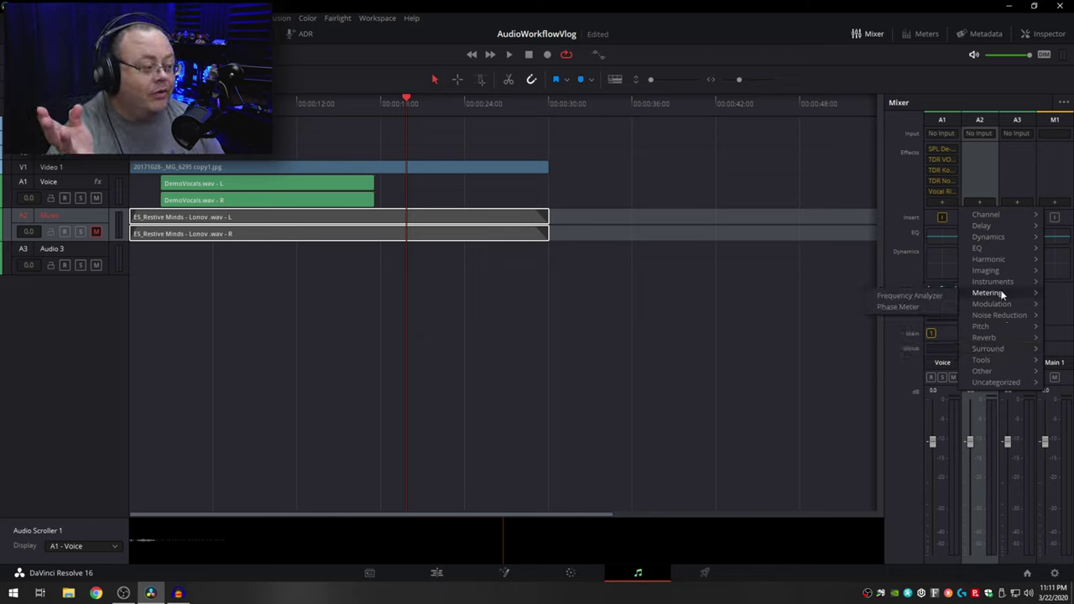
mouse_move(917, 400)
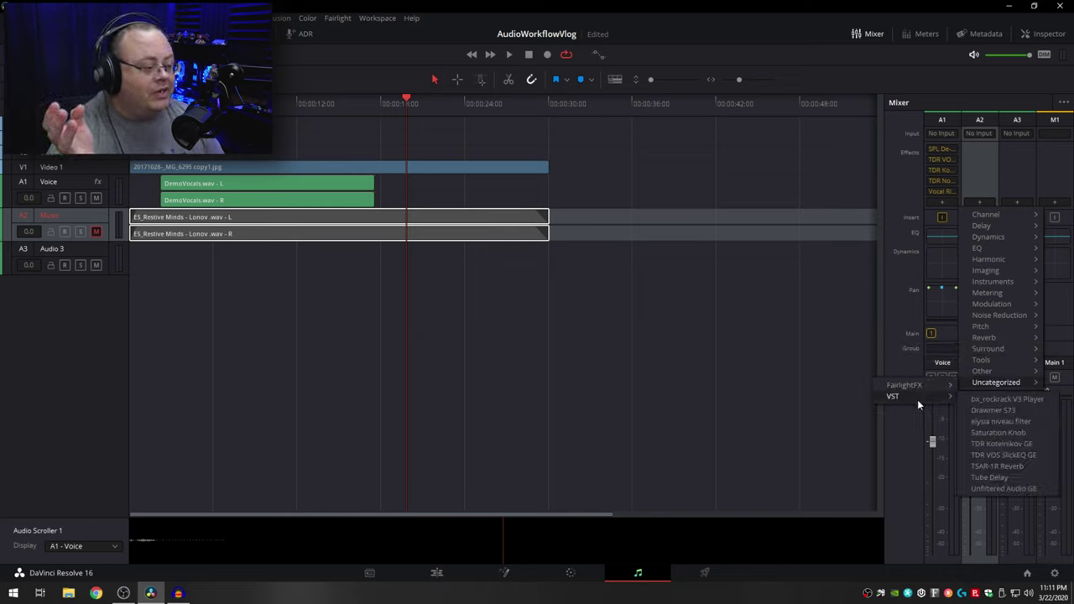
click(1002, 488)
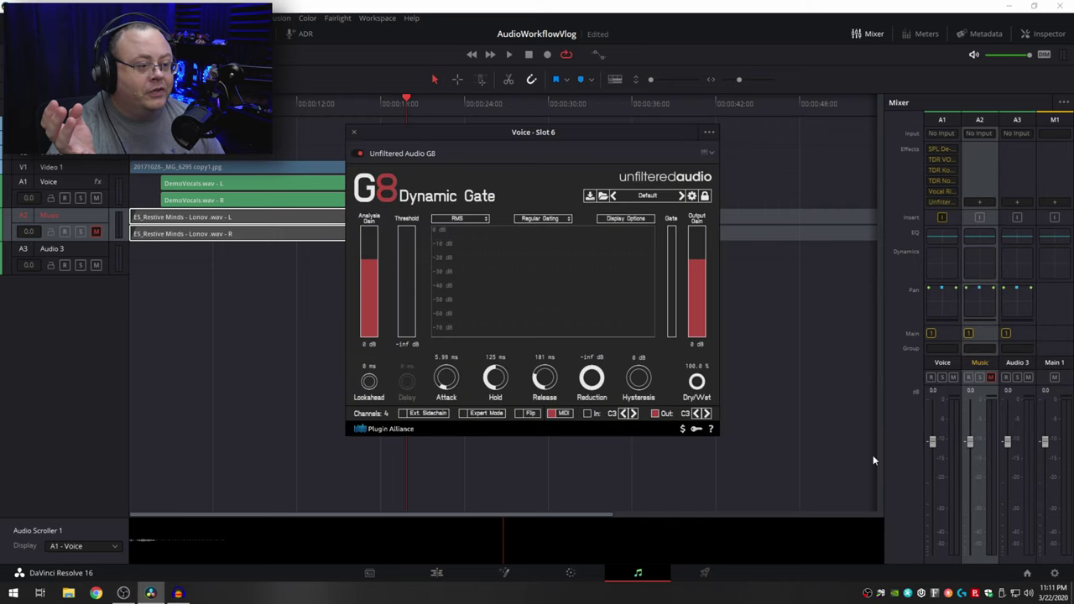
click(673, 200)
mouse_move(678, 264)
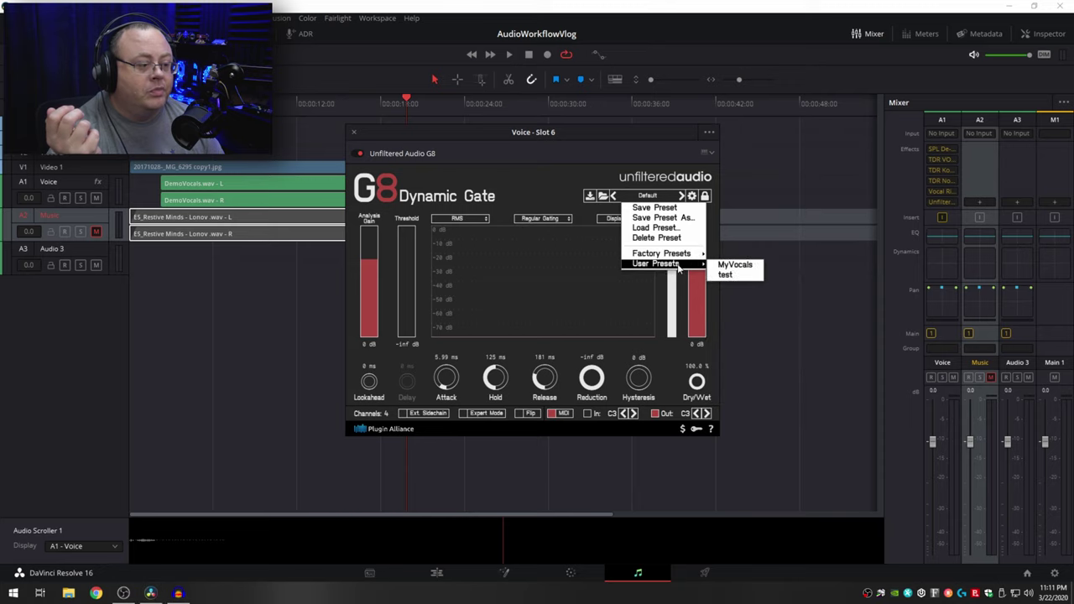
click(742, 265)
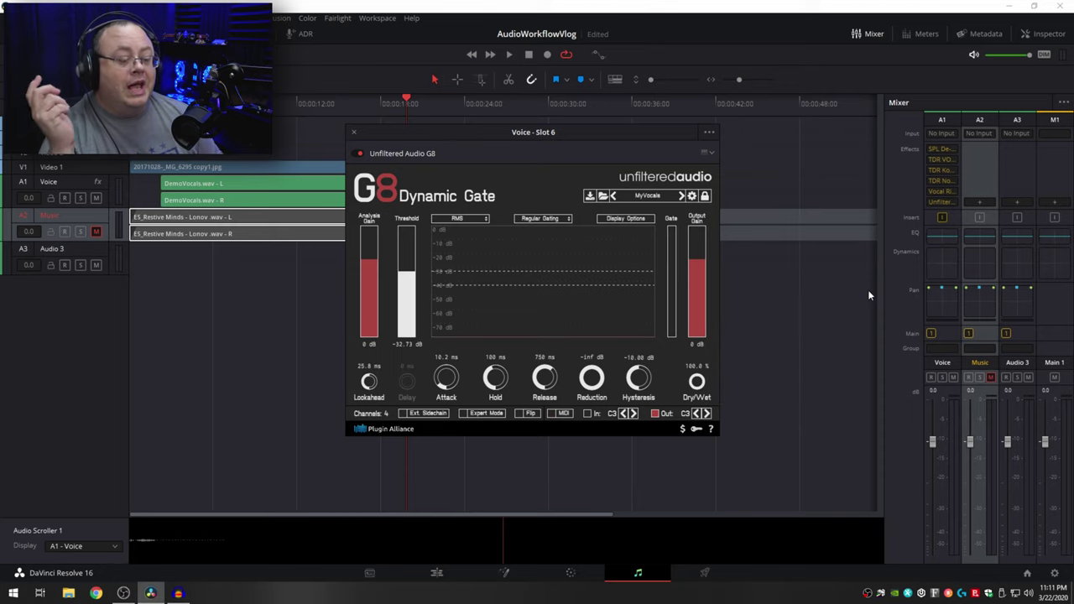
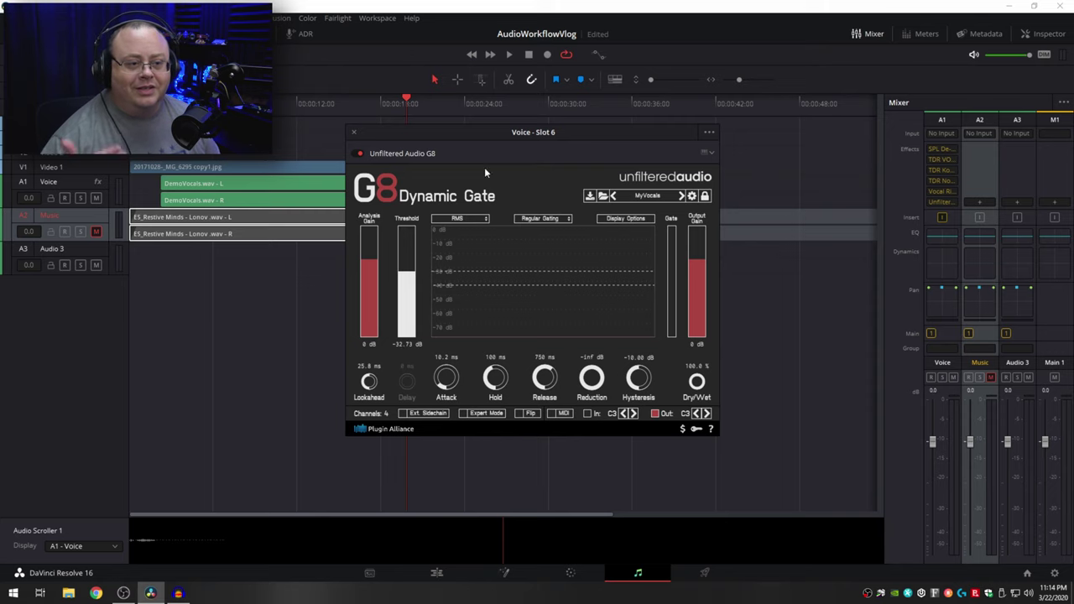
Step: Play the voice clip while watching the G8 gate's level display, with its window clear of the tracks, and close the plugin window
drag(515, 132, 494, 198)
key(Home)
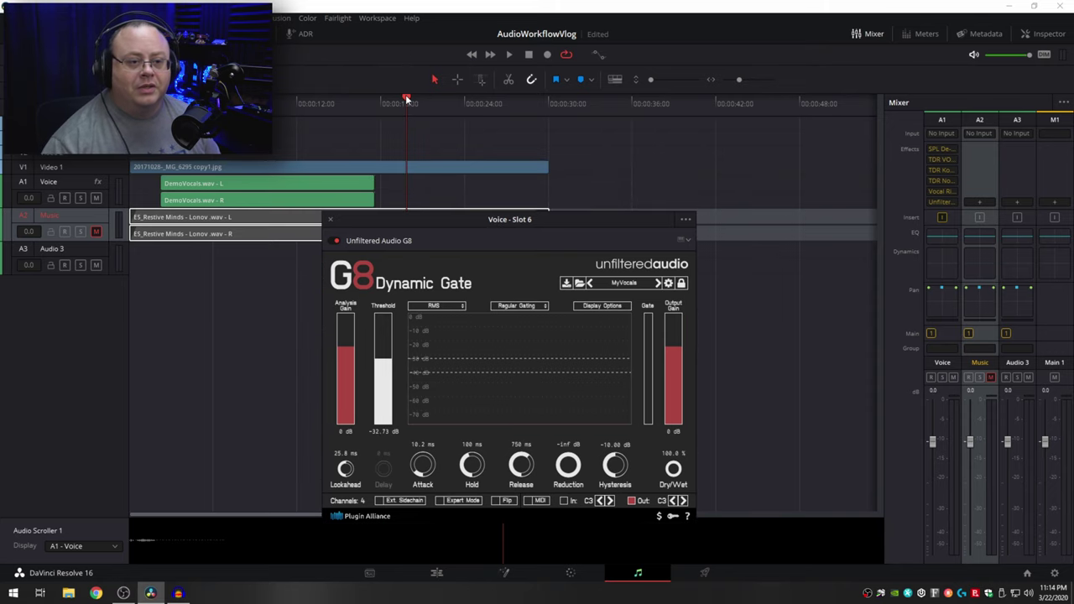
key(space)
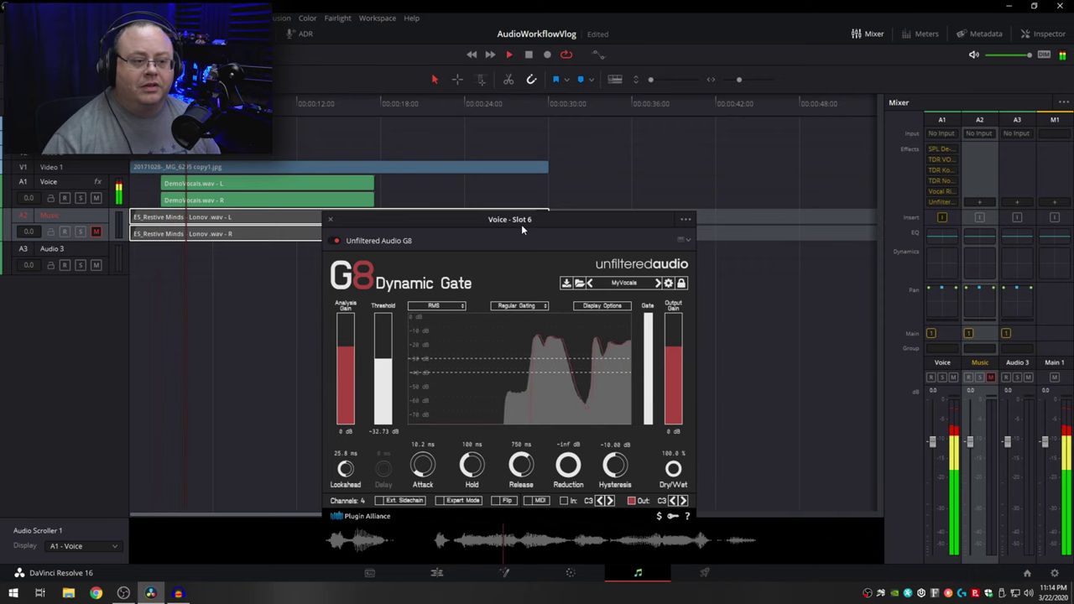
drag(521, 224, 611, 160)
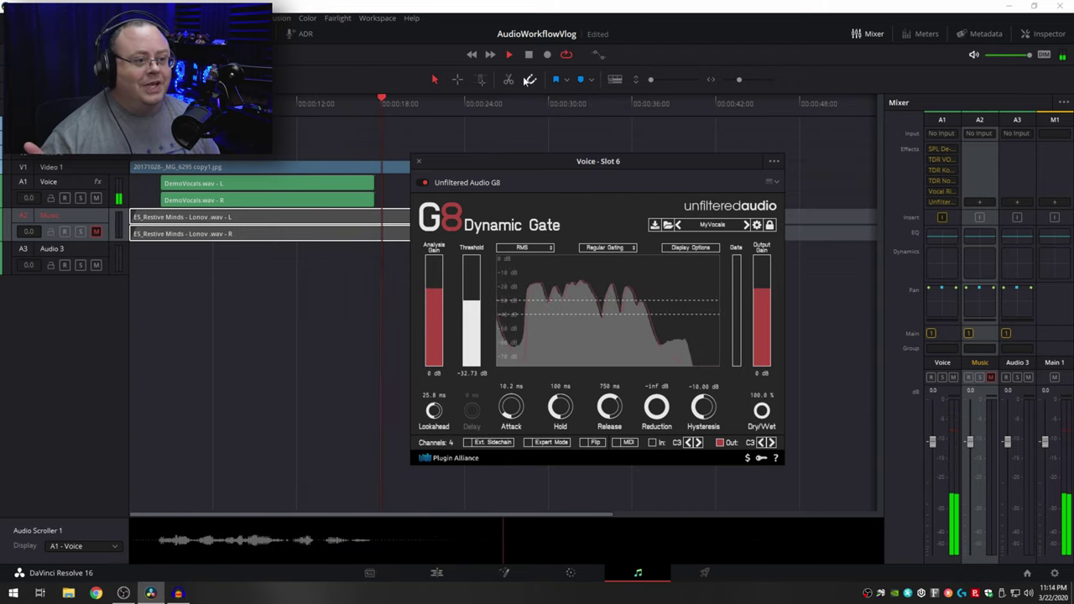
key(space)
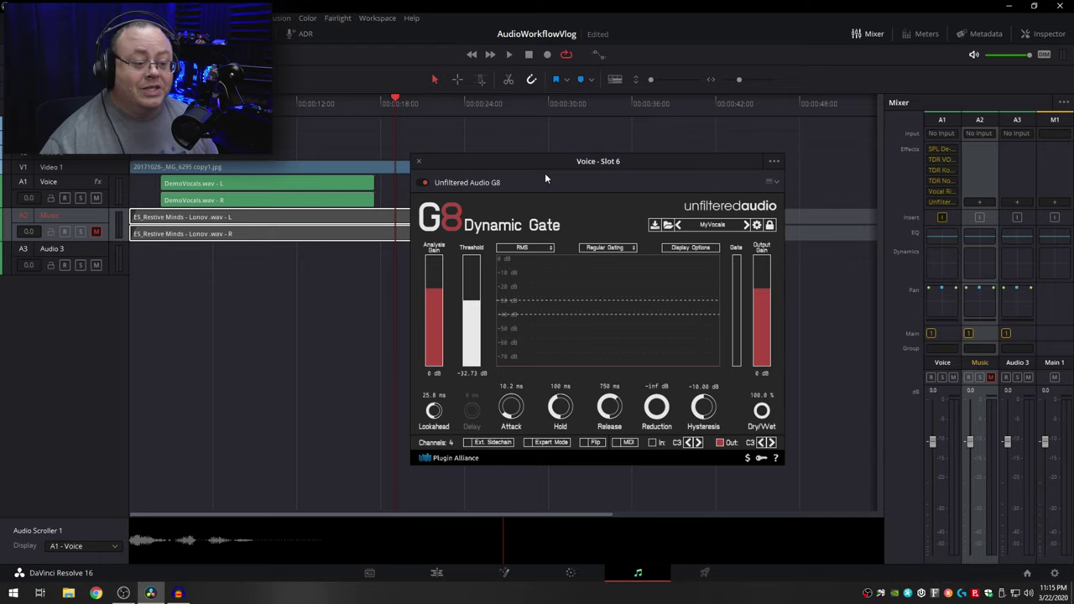
click(419, 162)
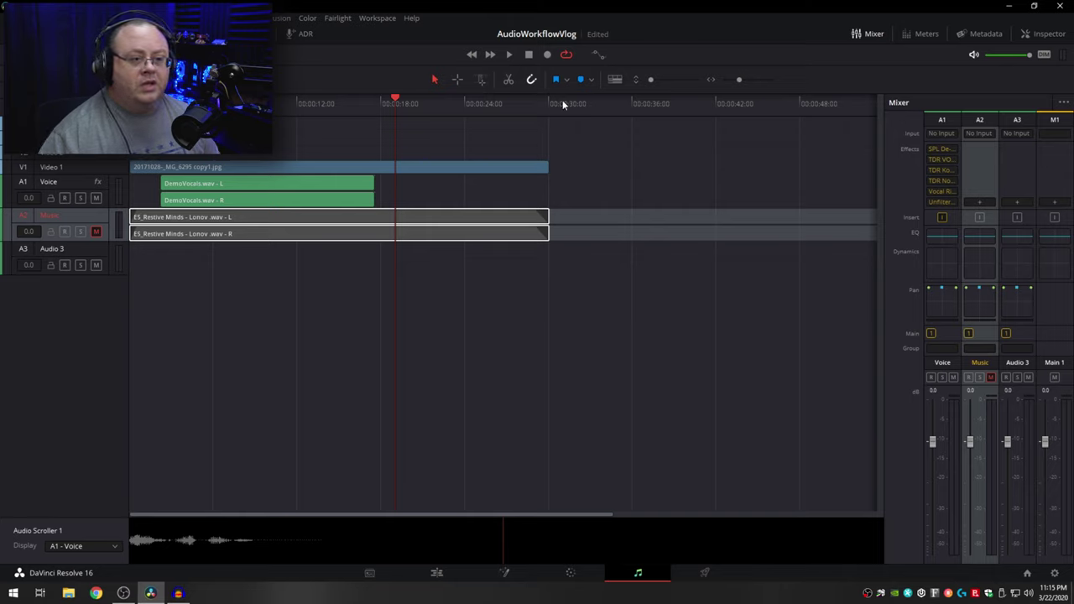
Step: Play the DemoVocals clip from its start through the whole effects chain and stop playback after the clip's end
drag(397, 99, 159, 104)
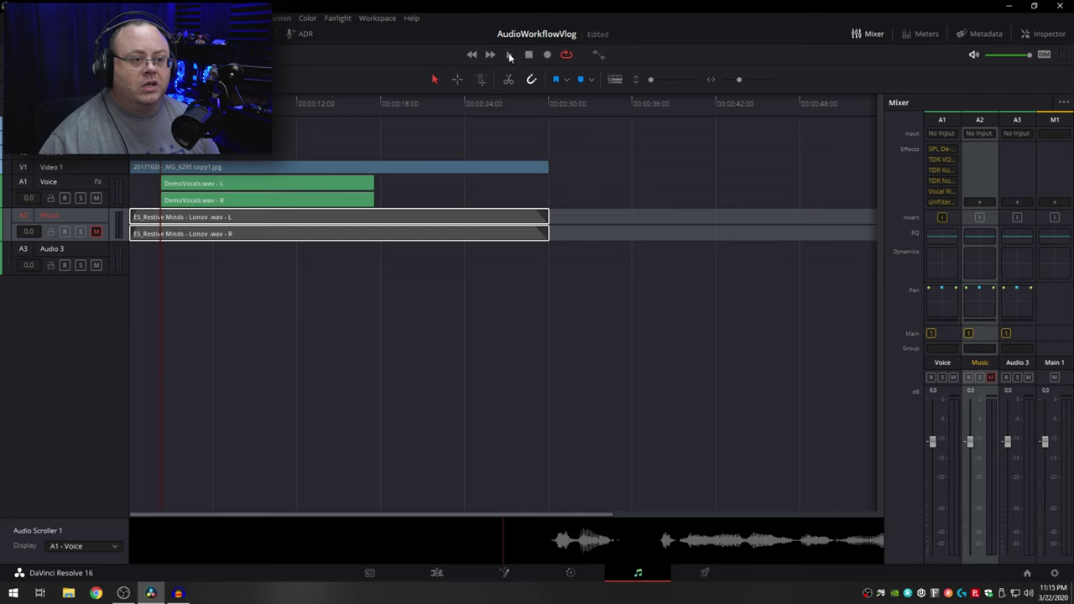
click(509, 55)
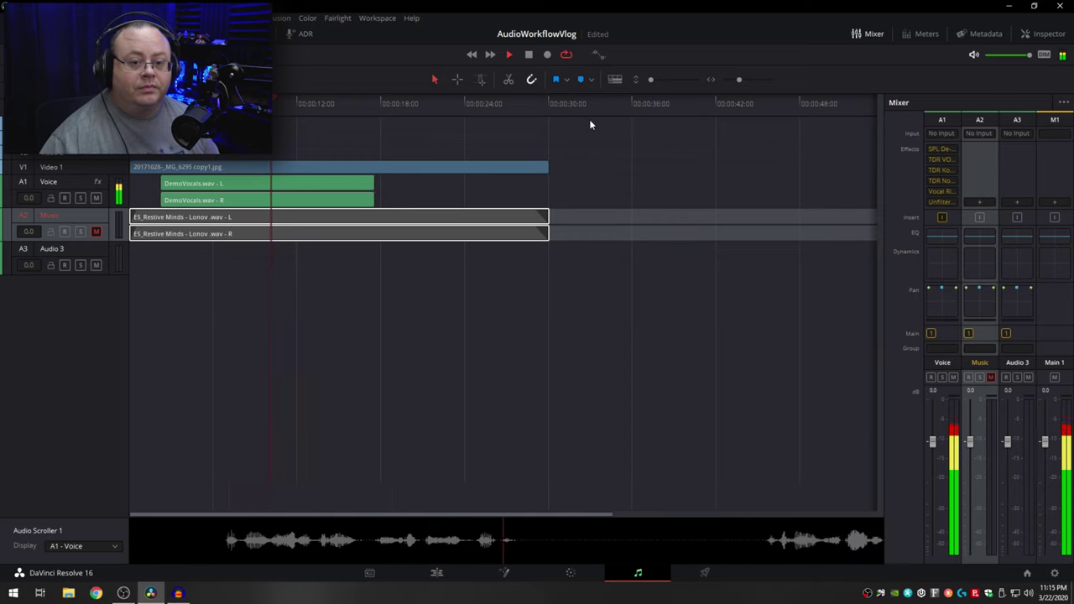
click(529, 55)
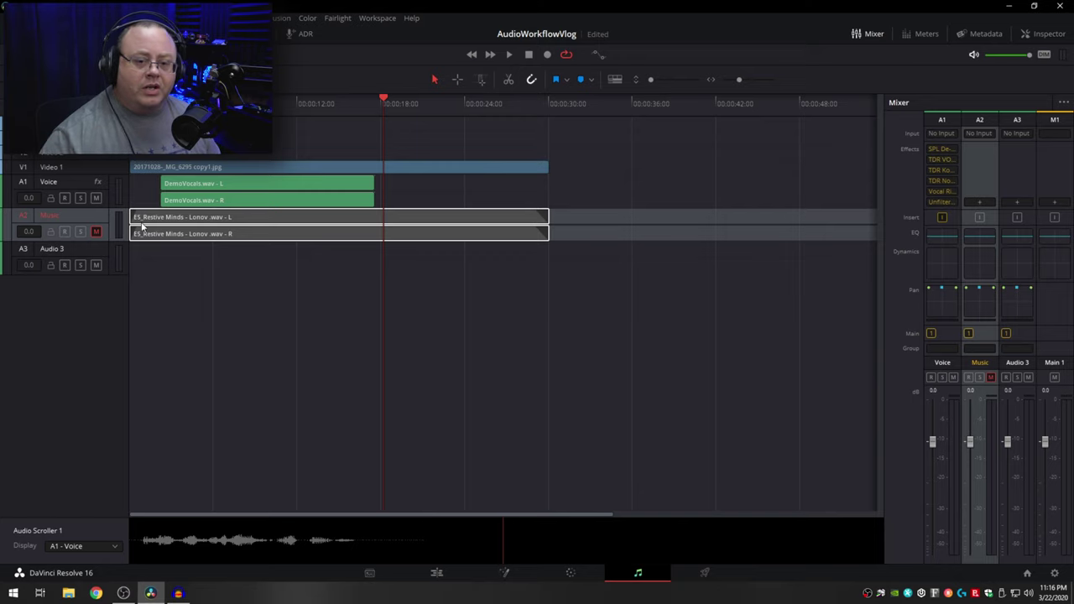
Step: Unmute the Music track and play the timeline from its beginning to hear voice and music together
click(96, 233)
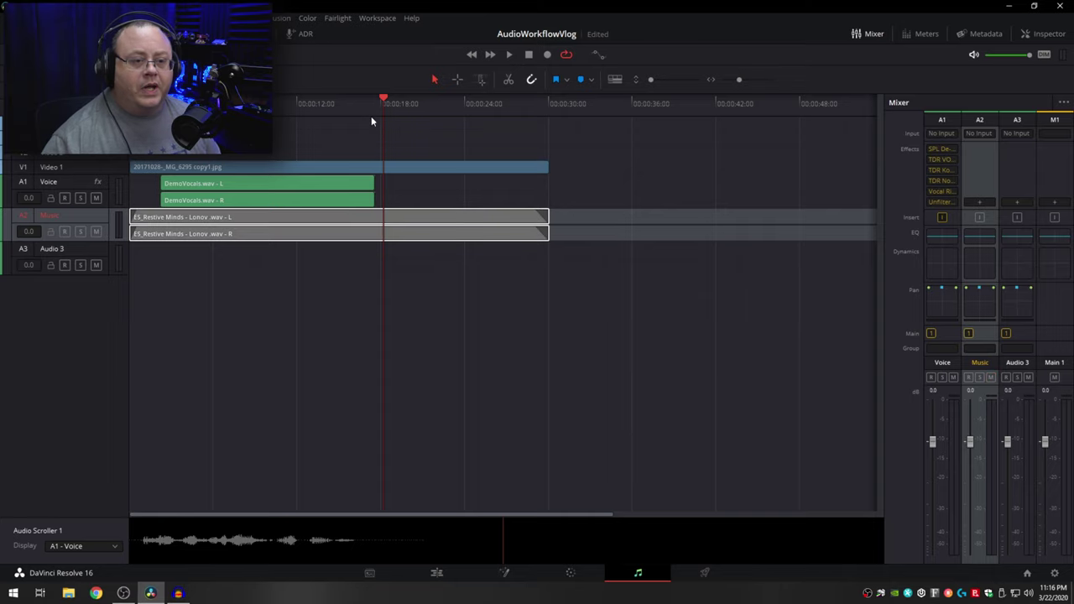
drag(388, 96, 130, 99)
click(277, 301)
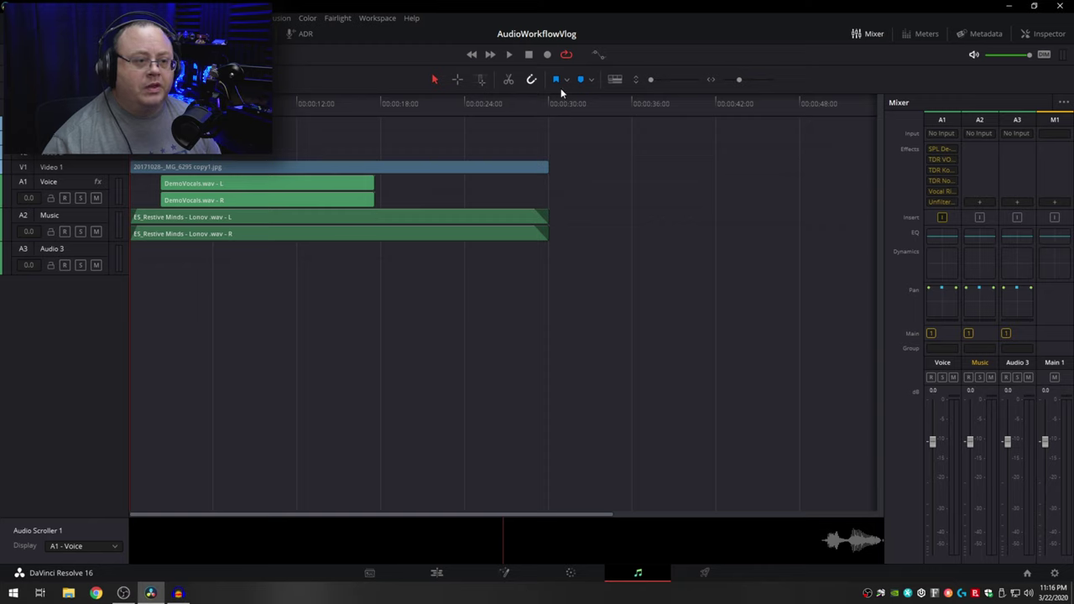
click(509, 55)
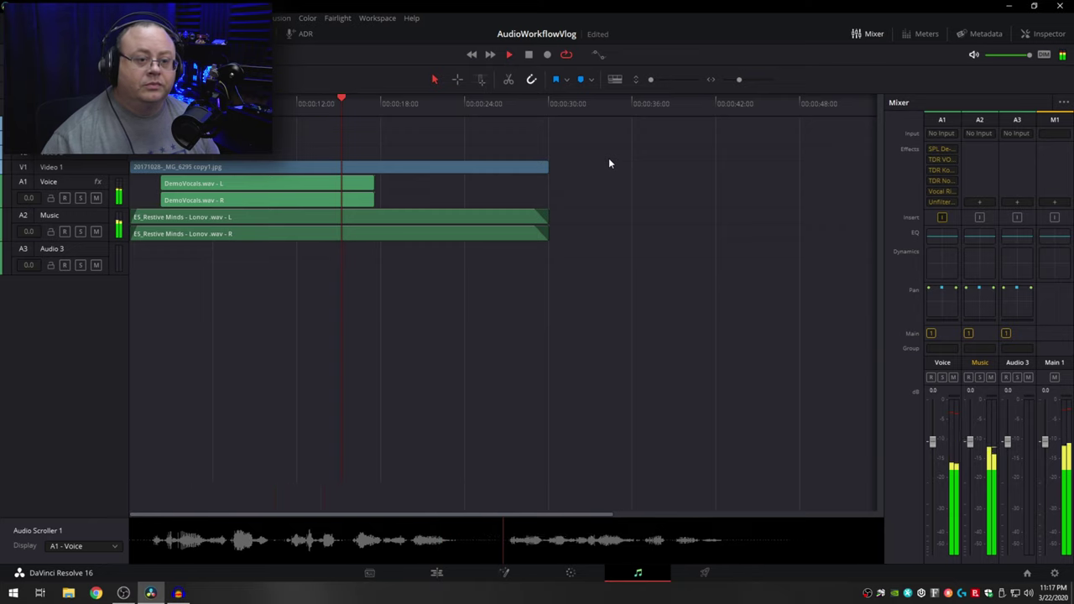
click(529, 55)
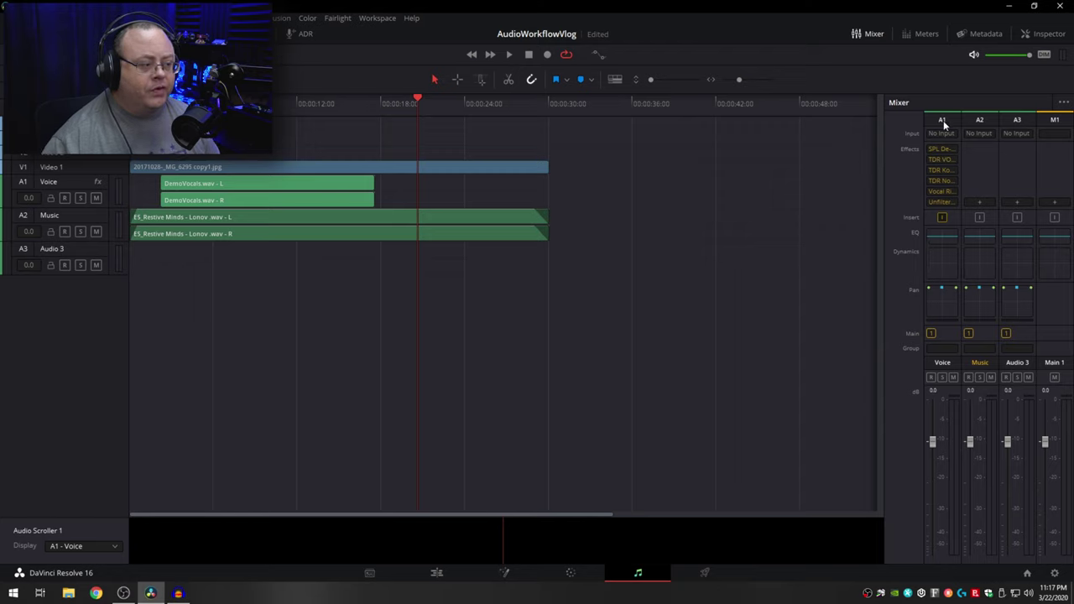
Step: Enable sidechain Send in the Voice track's dynamics, save the project and close the dynamics window
double_click(937, 253)
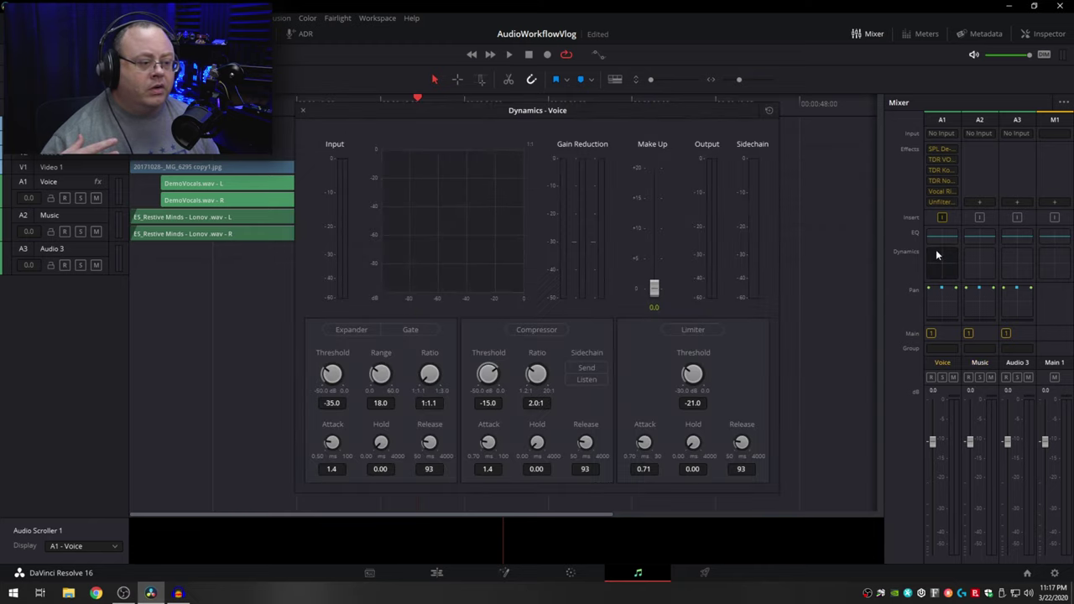
click(591, 368)
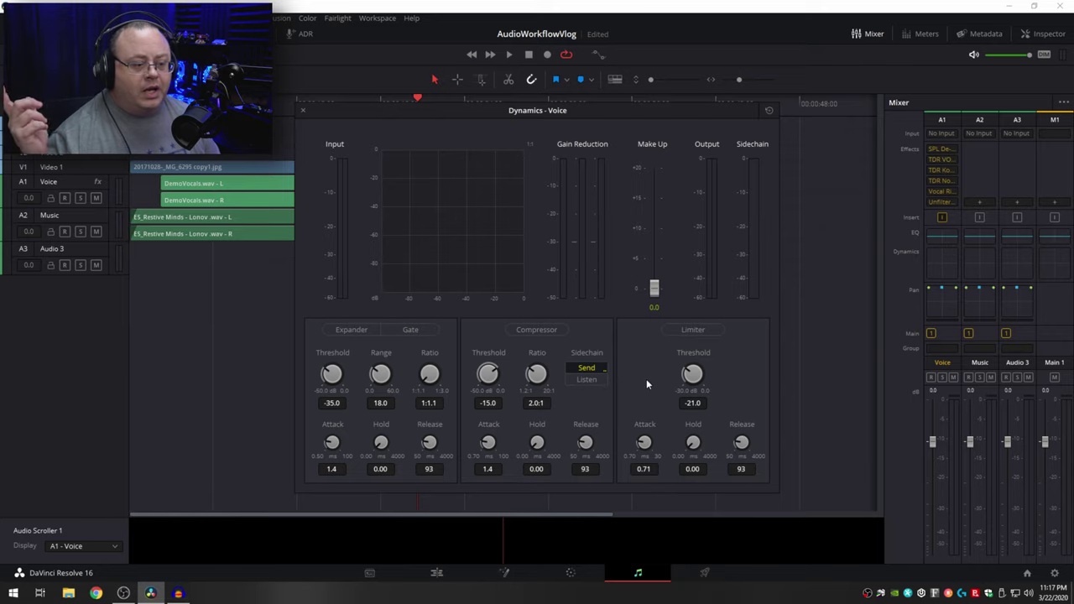
key(ctrl+s)
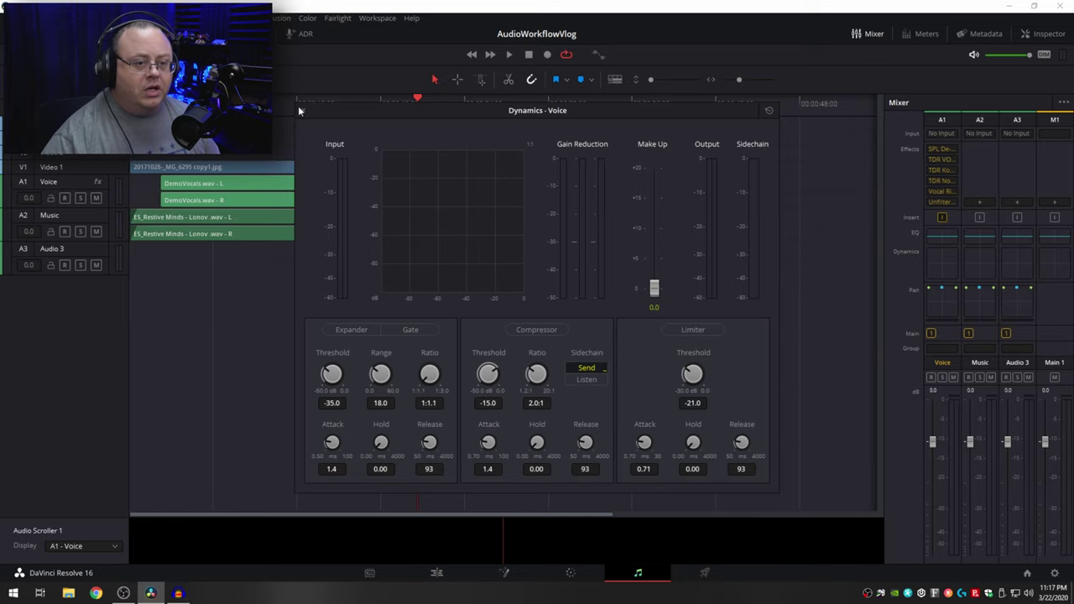
click(300, 112)
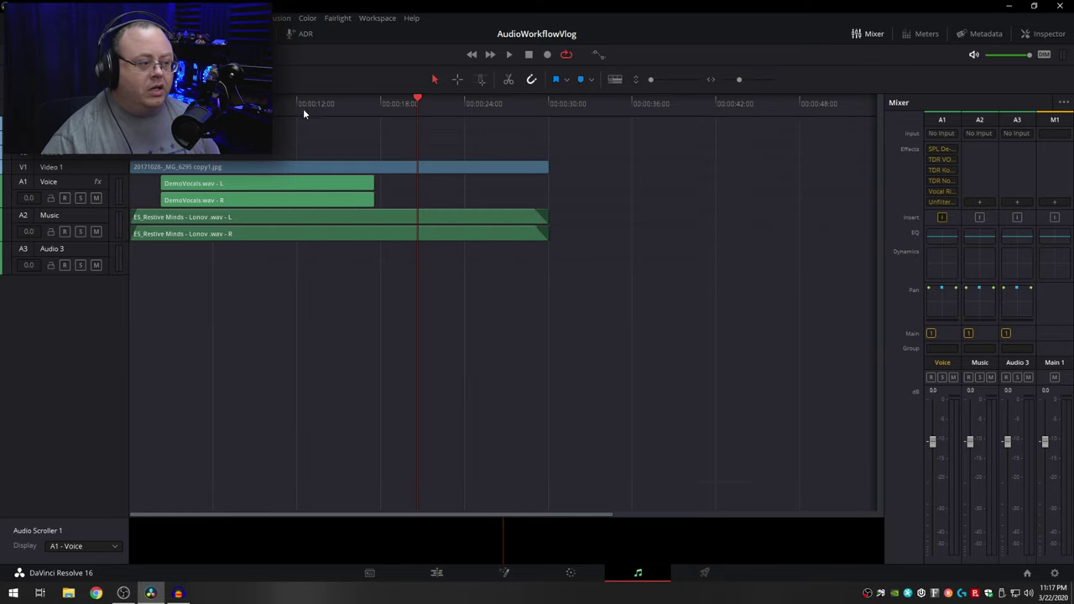
Step: Set the Music track's dynamics to sidechain Listen and turn on its compressor
double_click(977, 268)
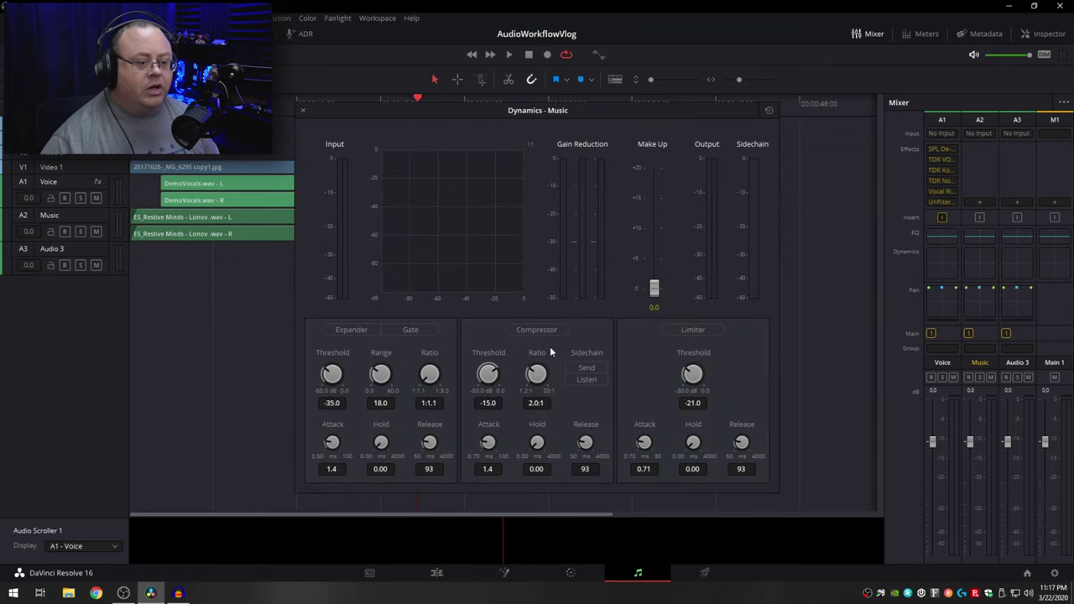
click(587, 378)
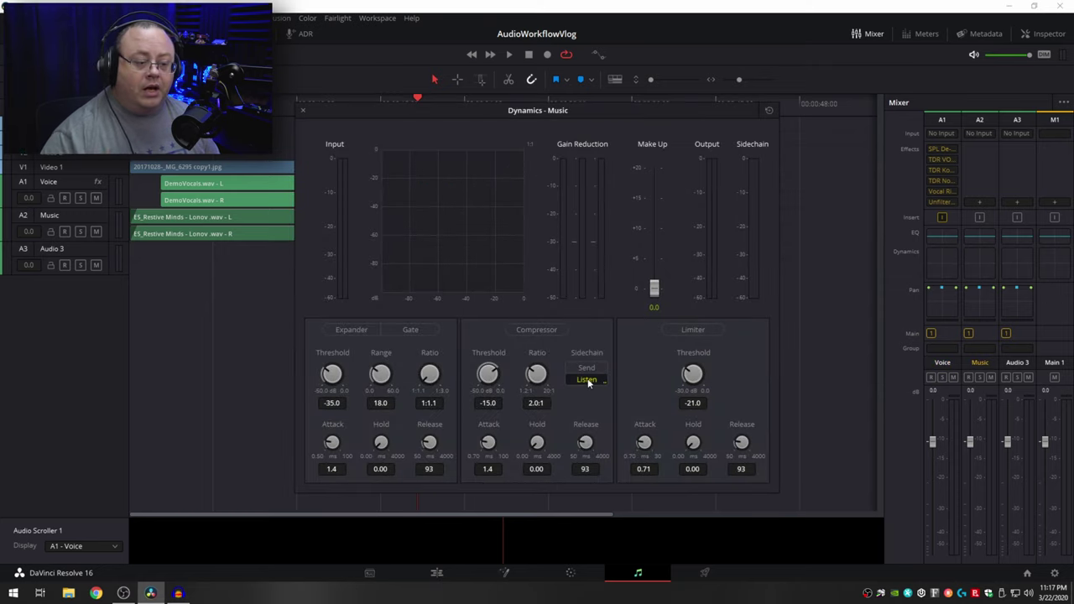
click(541, 332)
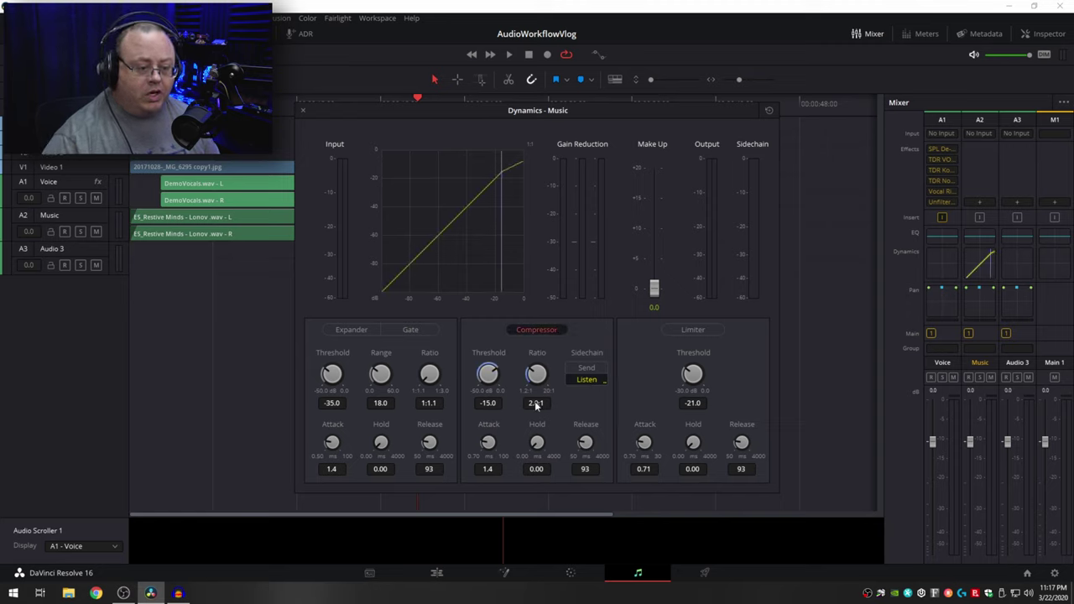
Step: Set the Music compressor to threshold -35 dB, ratio 1.5:1, release 1000 ms, hold 105 ms and attack 20 ms, and close the dynamics window
drag(537, 374, 388, 359)
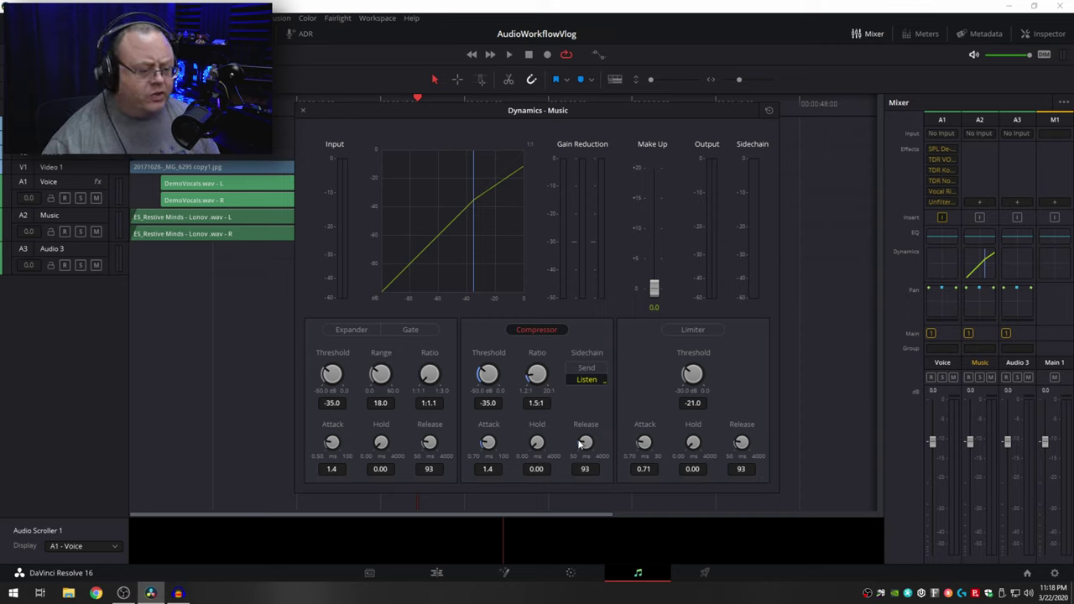
drag(579, 445, 625, 433)
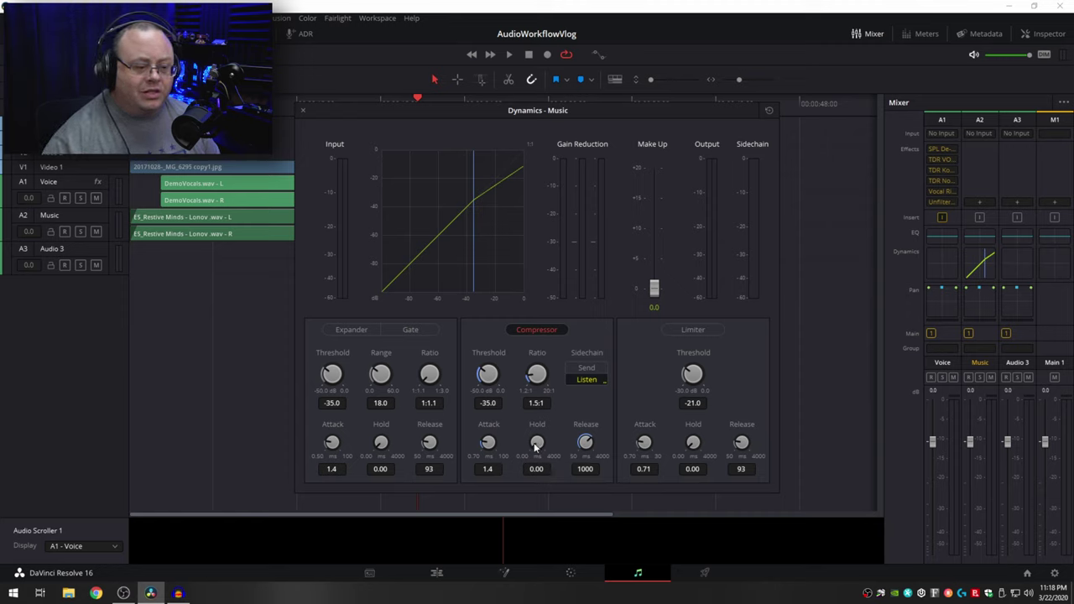
drag(535, 448, 541, 437)
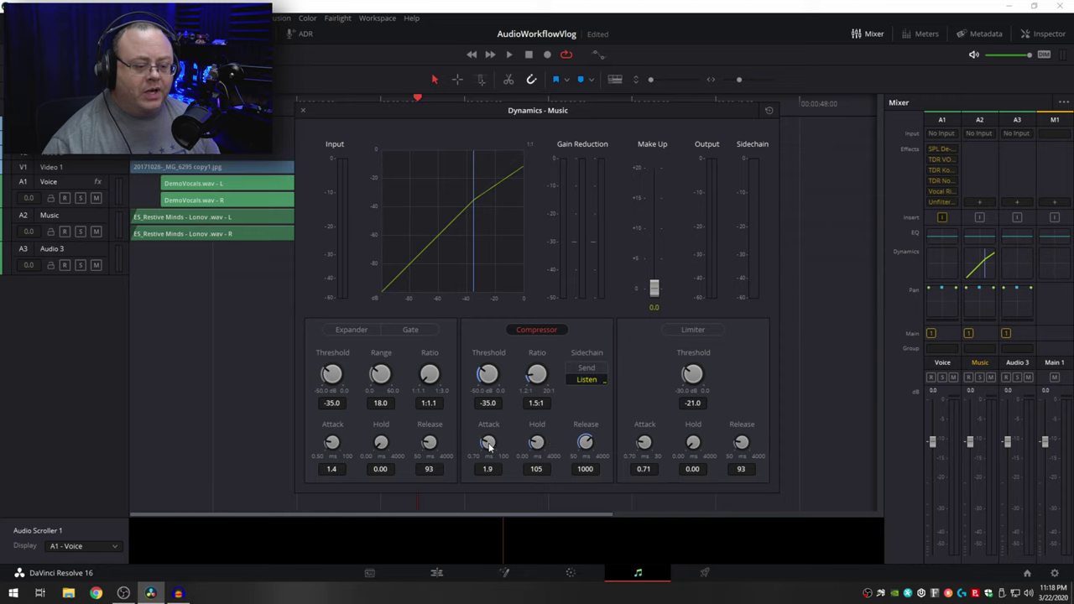
drag(489, 446, 515, 440)
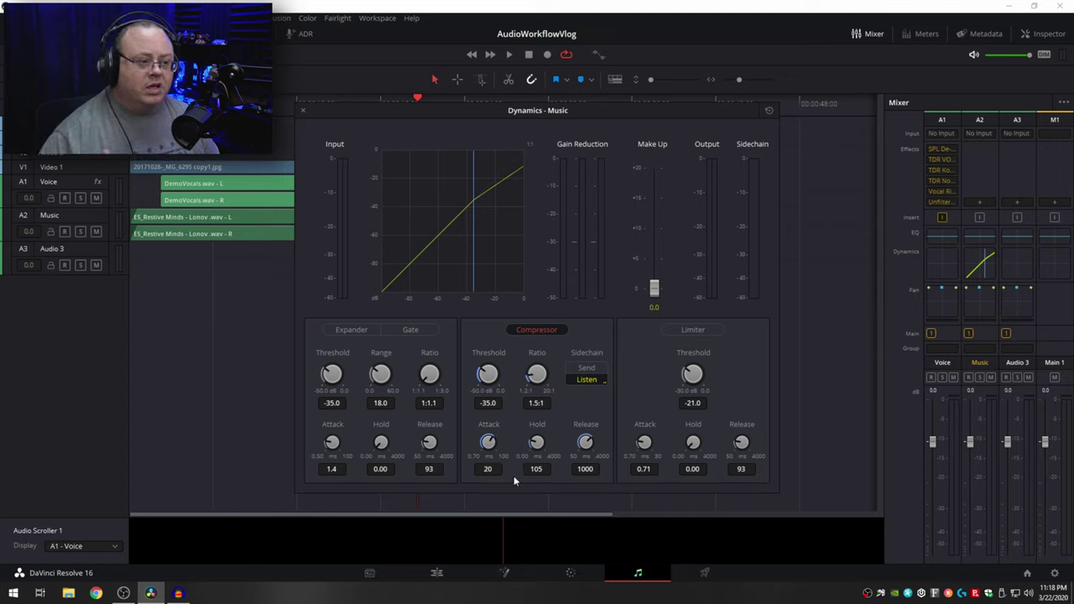
click(304, 112)
Step: Play the timeline from its beginning to check how the music ducks under the voice, and stop playback
drag(410, 102, 130, 103)
click(508, 53)
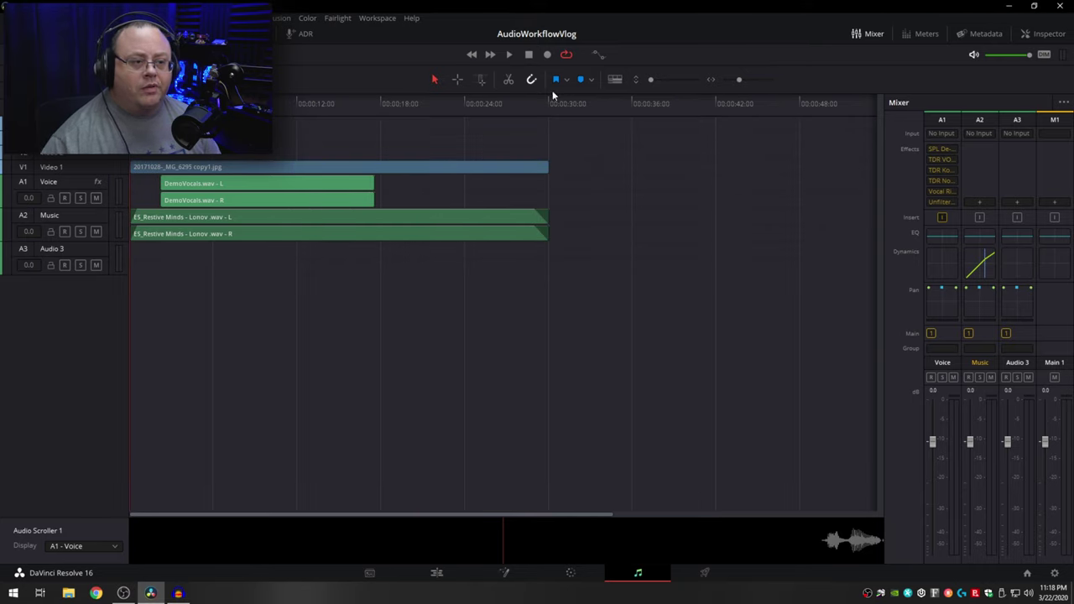
click(510, 57)
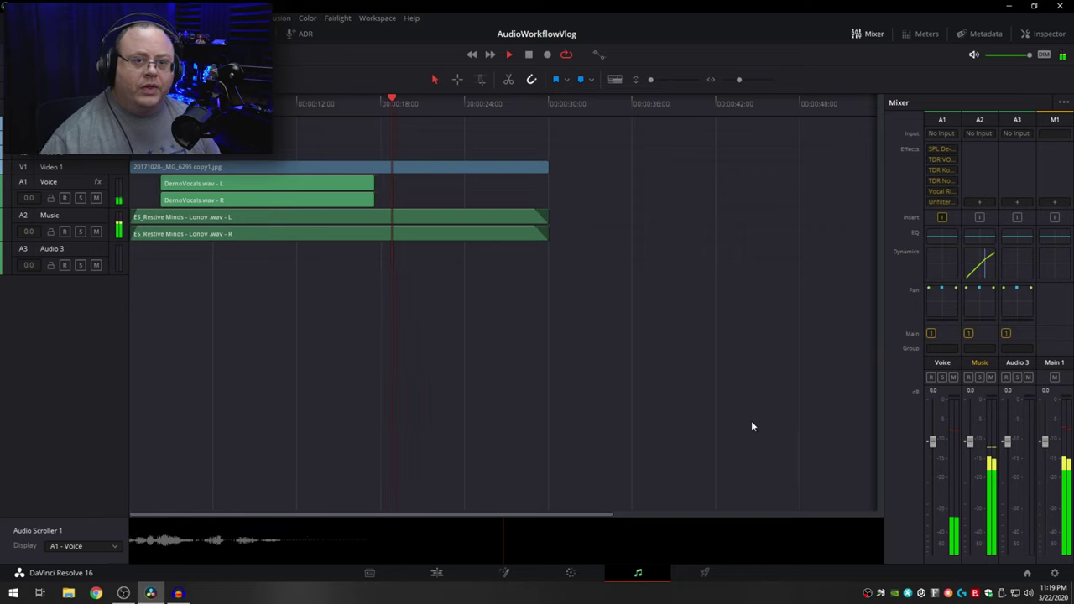
key(space)
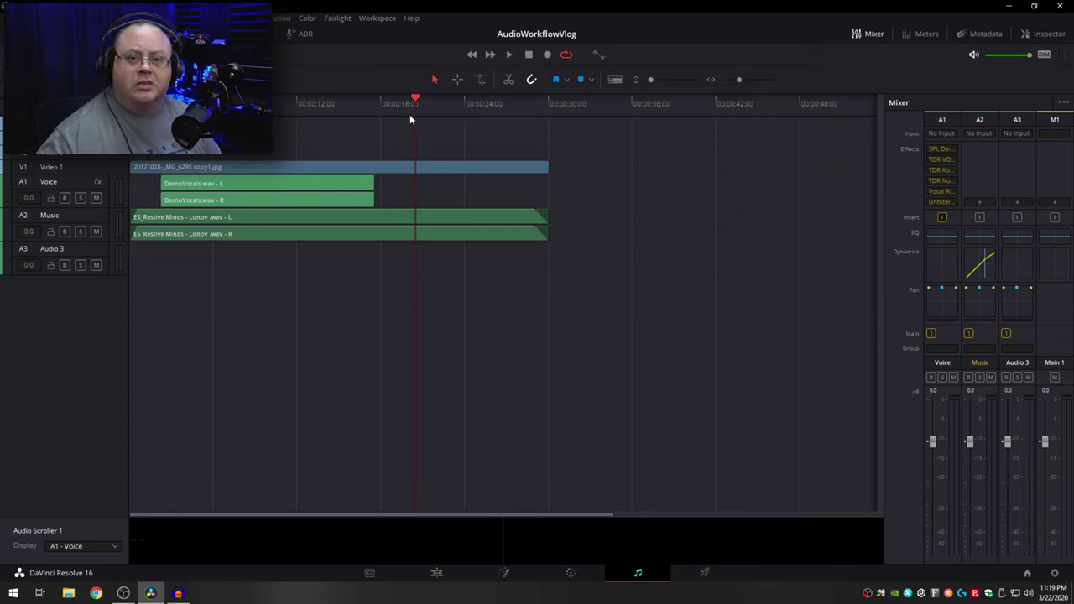
Step: Replay the mix from the start of the DemoVocals clip while watching the Music track's meter, and stop past the voice's end
drag(411, 107, 159, 106)
click(509, 54)
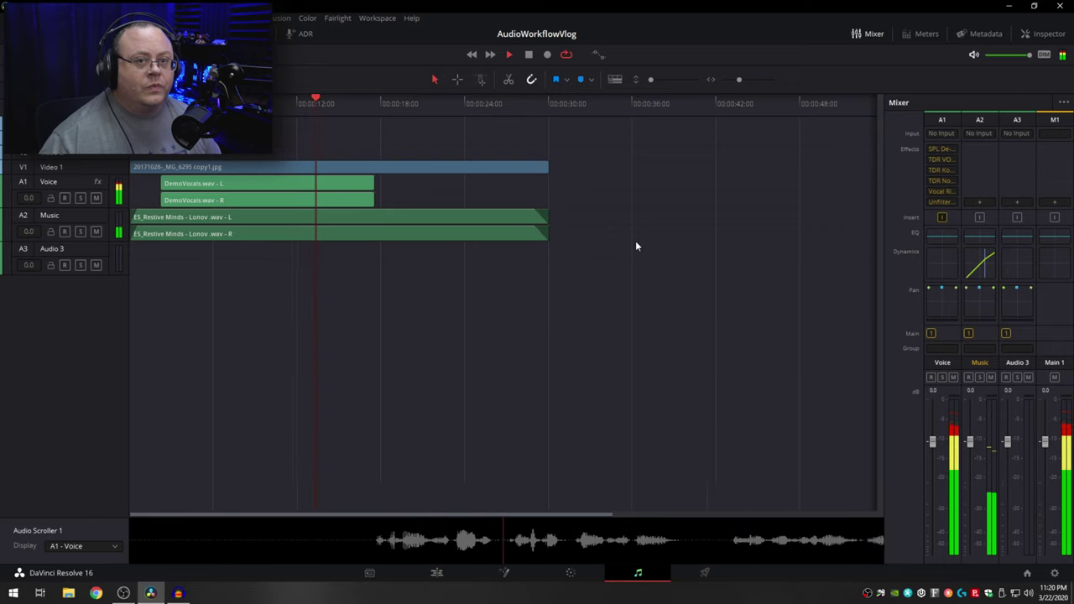
click(530, 54)
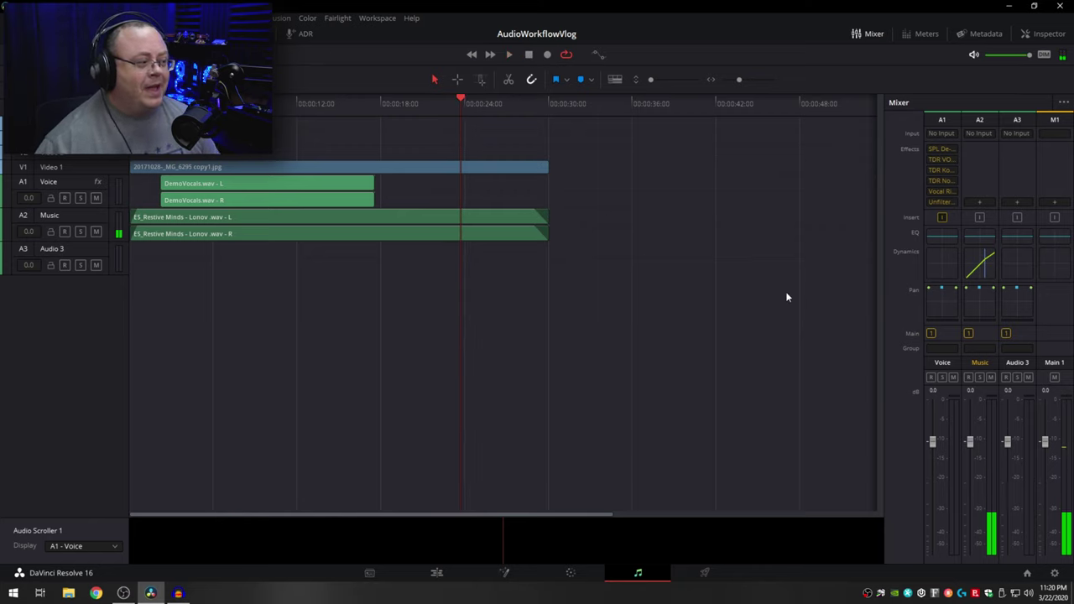
Step: Insert the Drawmer S73 VST plugin as an effect on the Main 1 bus
click(1055, 203)
mouse_move(1025, 372)
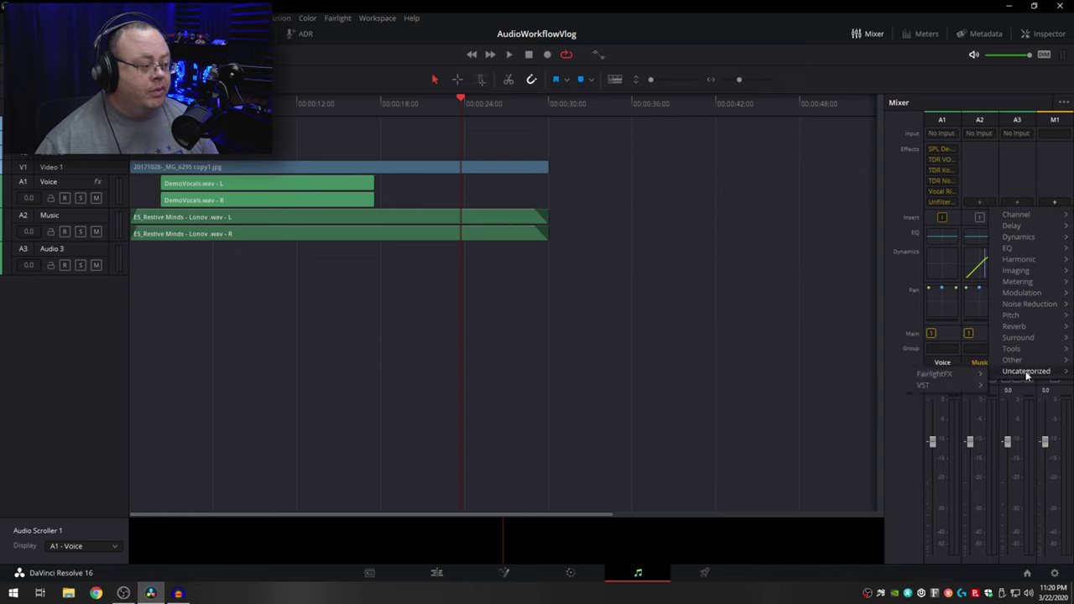
mouse_move(963, 390)
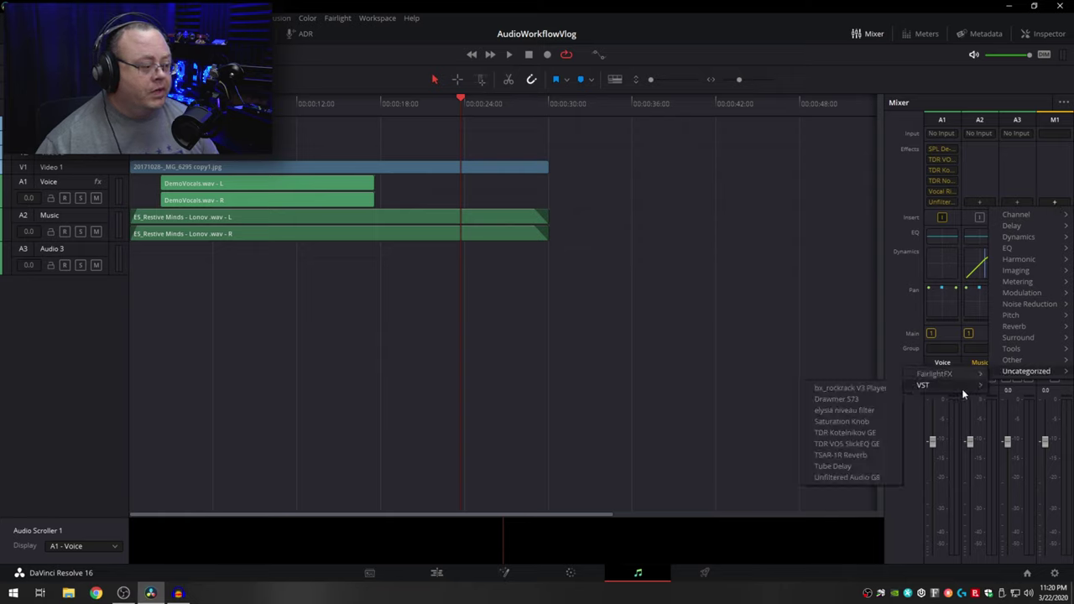
click(862, 400)
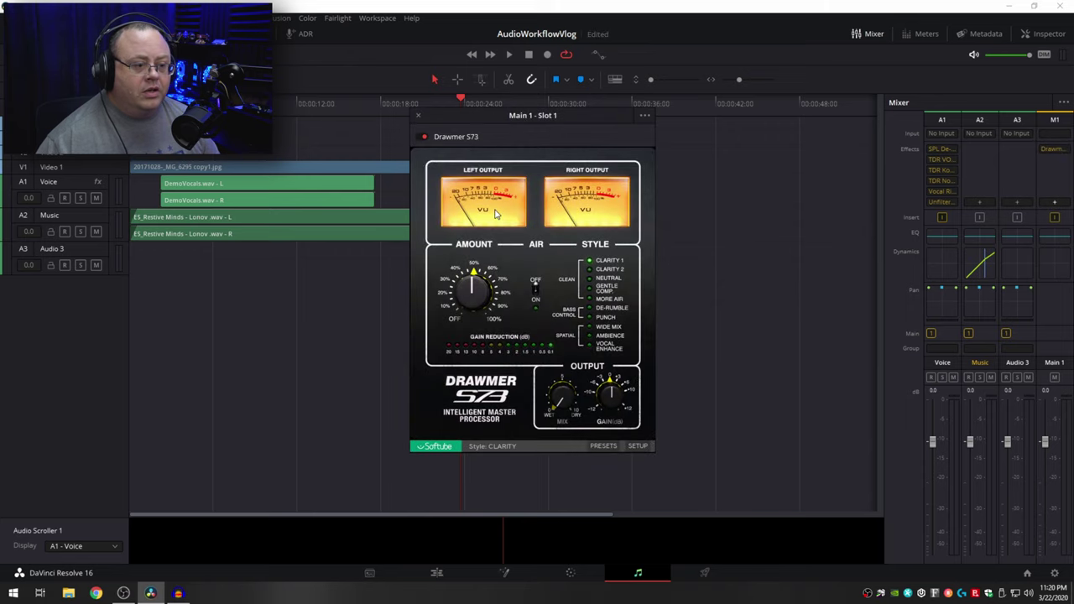
Step: Load the Master Buss Final preset into the Drawmer S73 and move its window clear of the timeline clips
click(604, 446)
click(371, 302)
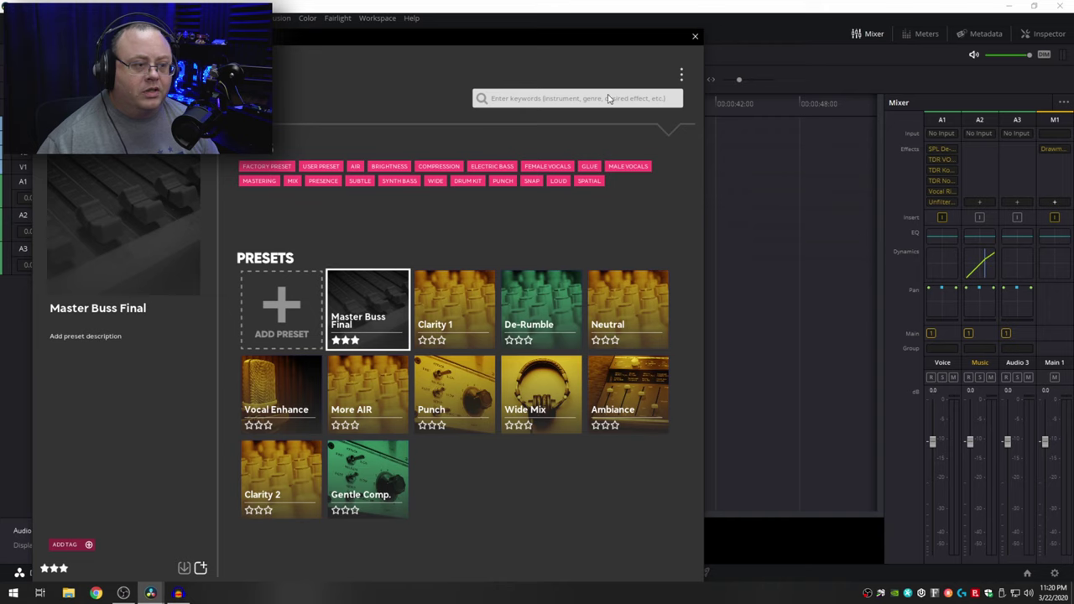
click(694, 36)
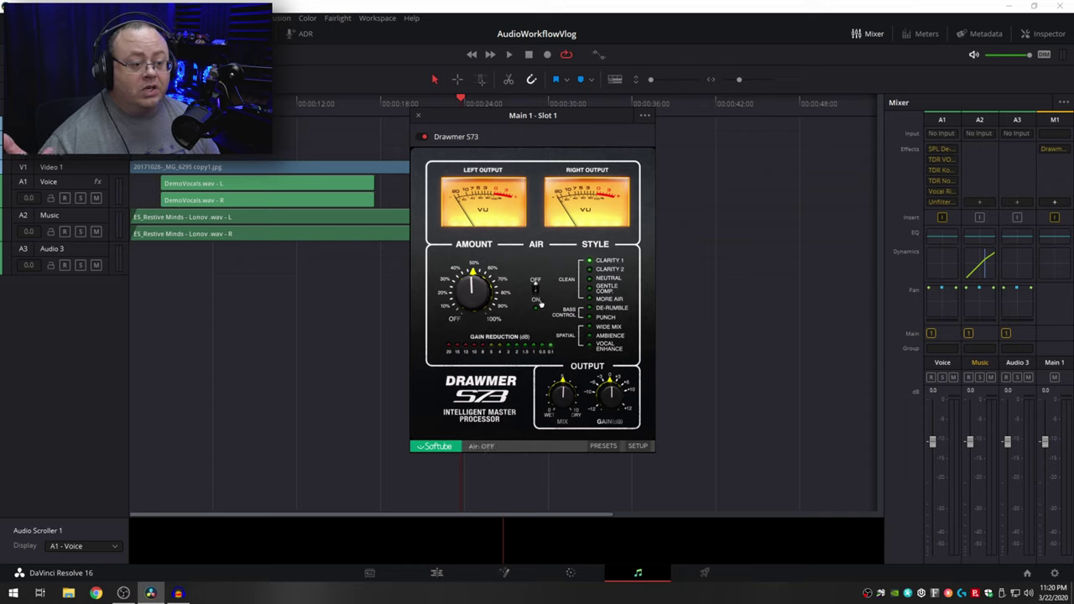
drag(552, 115, 723, 164)
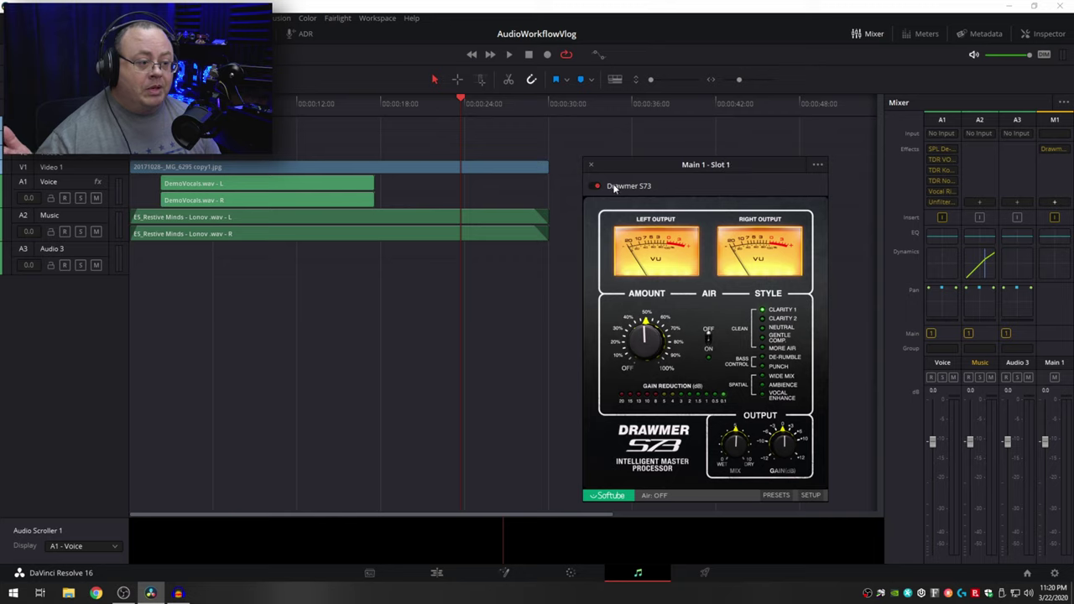
Step: Play the mix while bypassing and re-enabling the Drawmer S73 to compare, then close the plugin and stop playback
key(space)
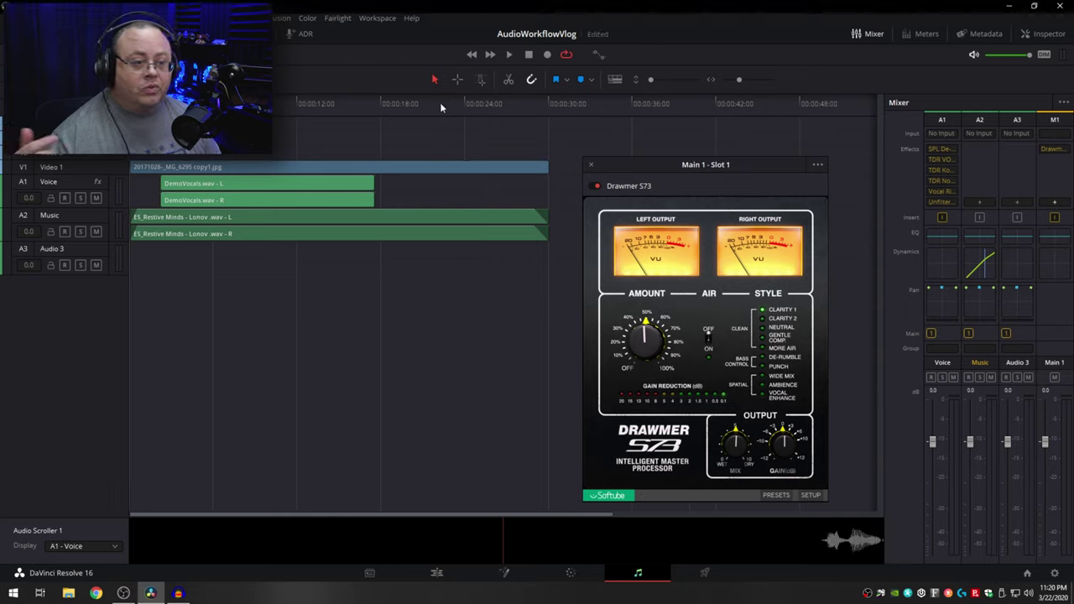
click(509, 56)
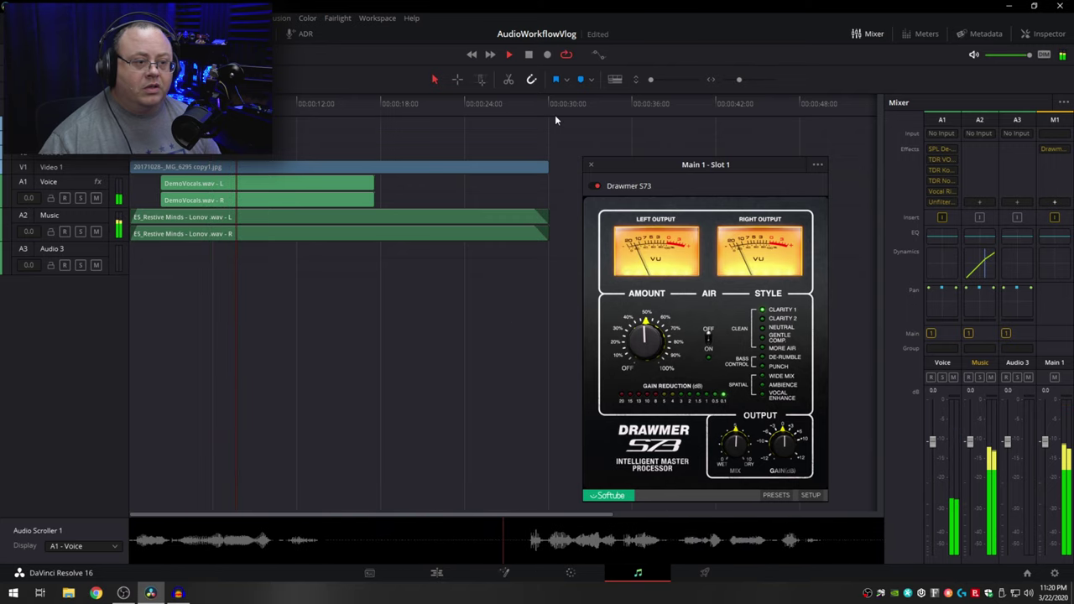
click(597, 186)
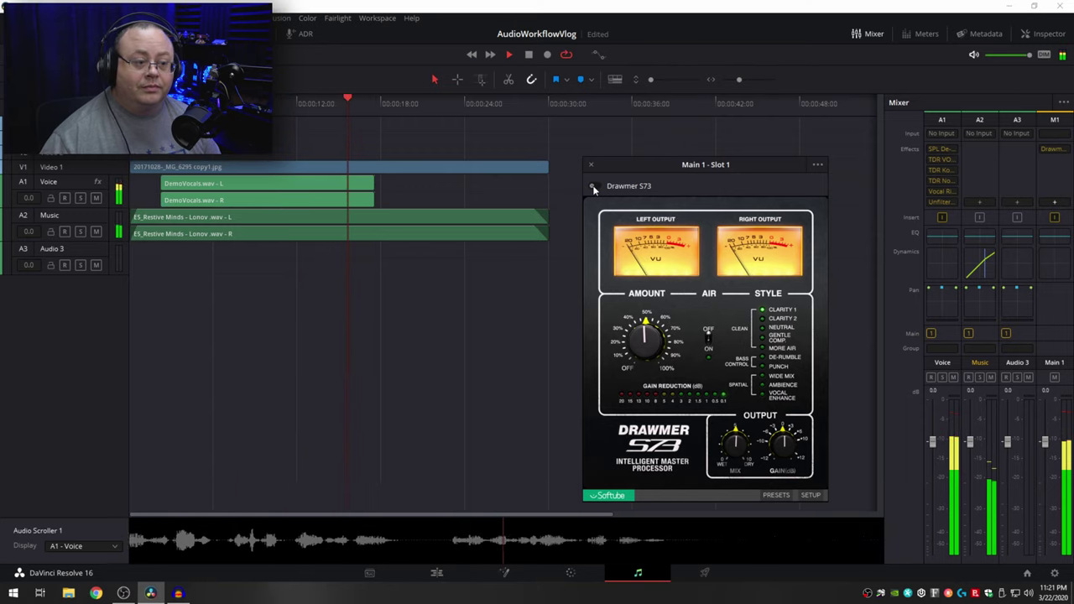
click(593, 186)
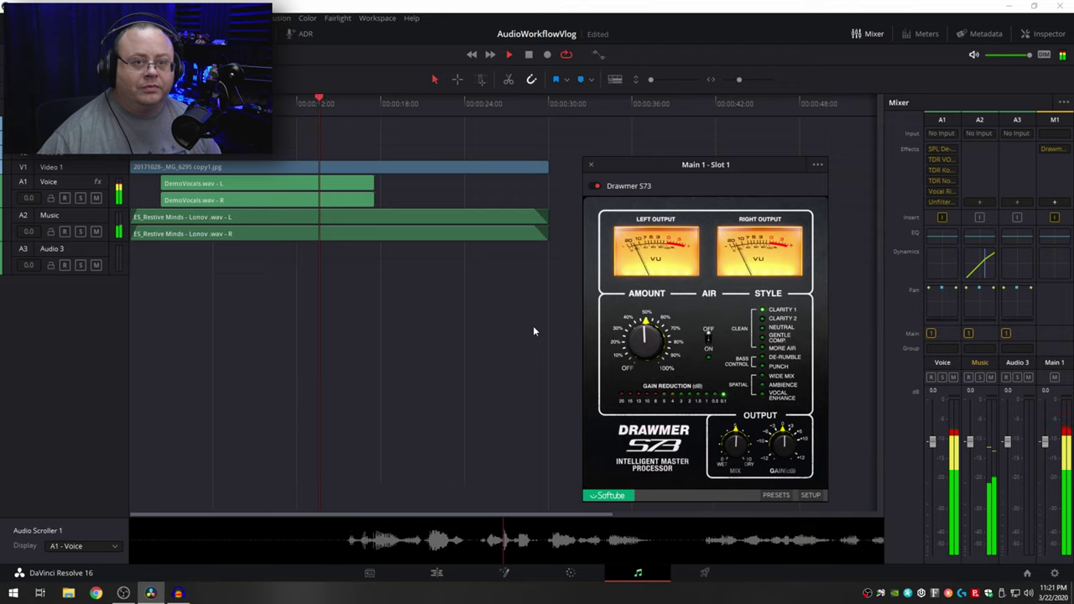
click(590, 165)
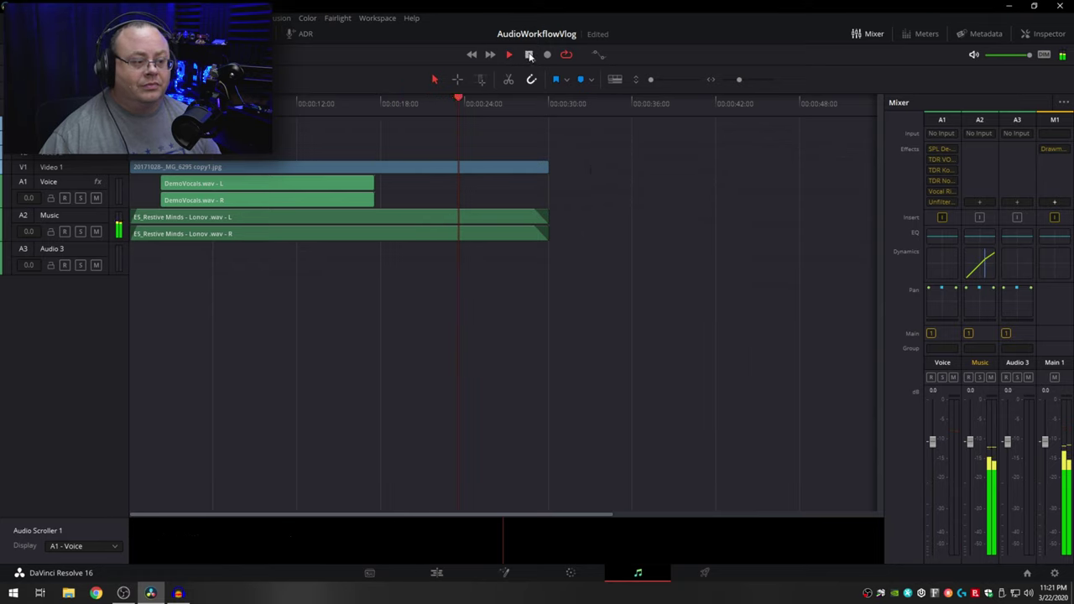
key(space)
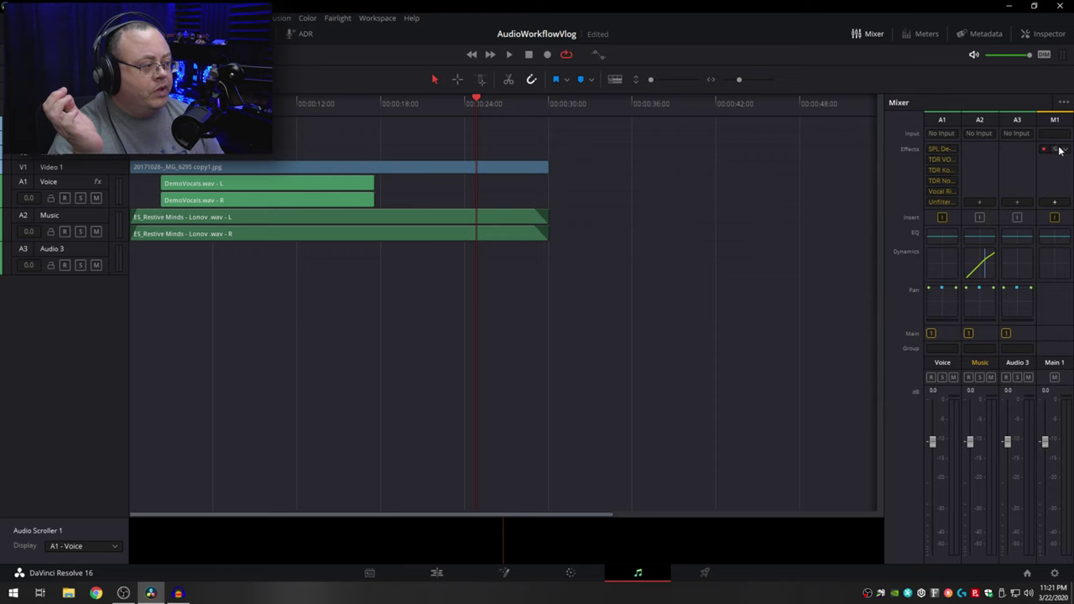
Step: Reopen the Drawmer S73 on Main 1 to review its amount, style and output settings, then close it
click(1058, 150)
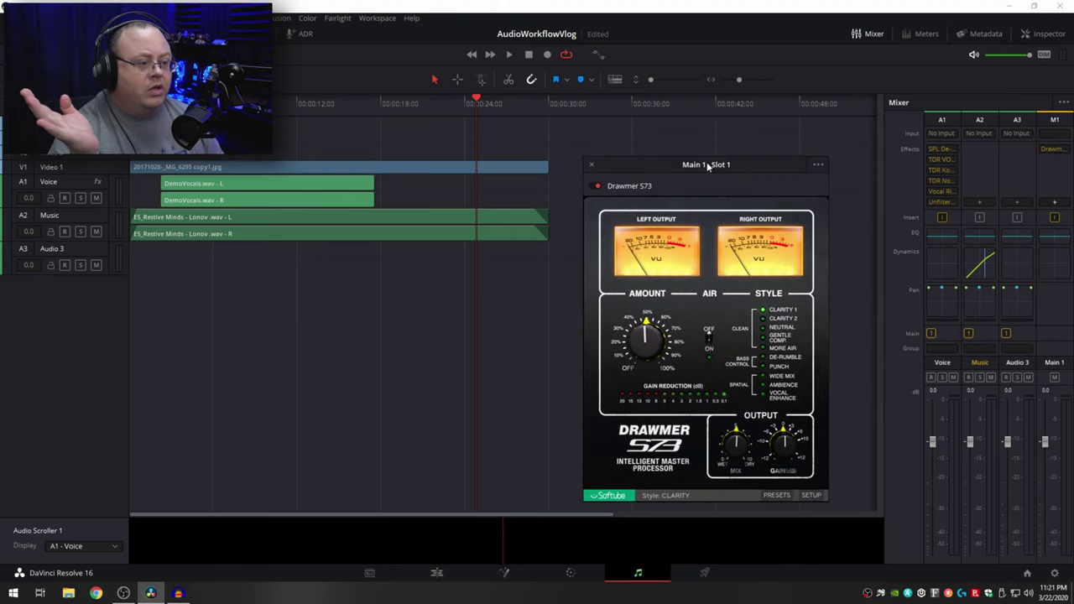
drag(706, 166, 688, 138)
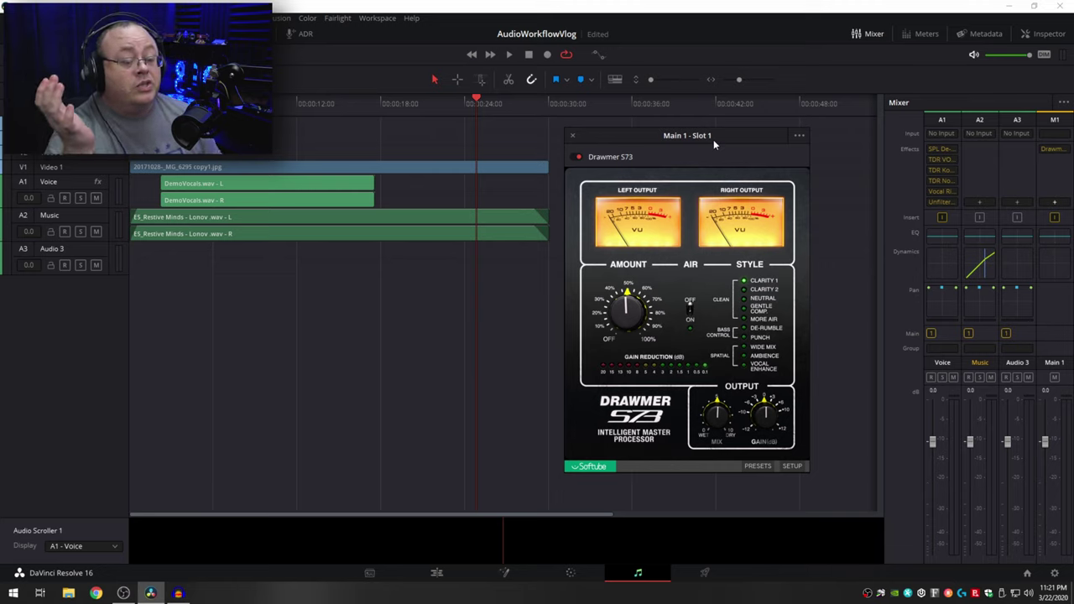
mouse_move(713, 140)
mouse_down()
mouse_move(735, 147)
mouse_move(728, 153)
mouse_up()
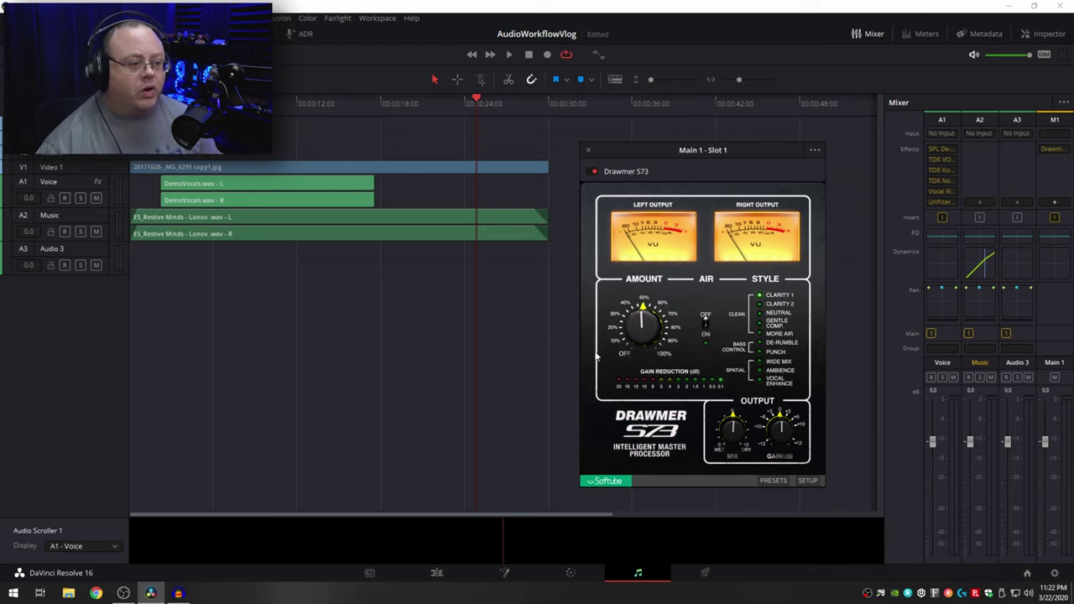
click(590, 151)
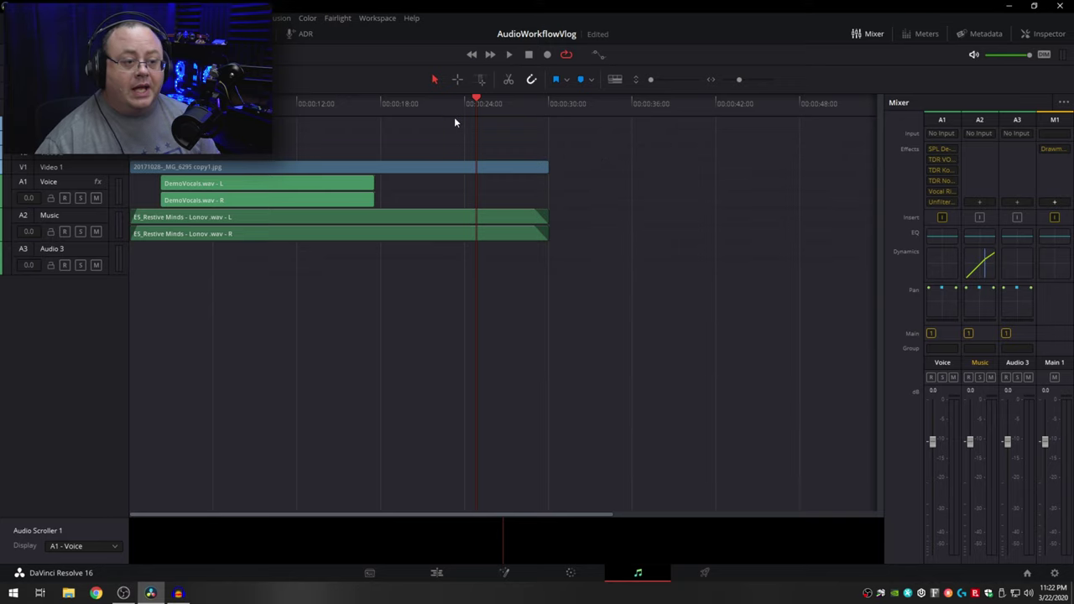
Step: Play the full mix from the start of the timeline with the master processing on, and stop partway through the voice
drag(478, 99, 130, 99)
click(506, 56)
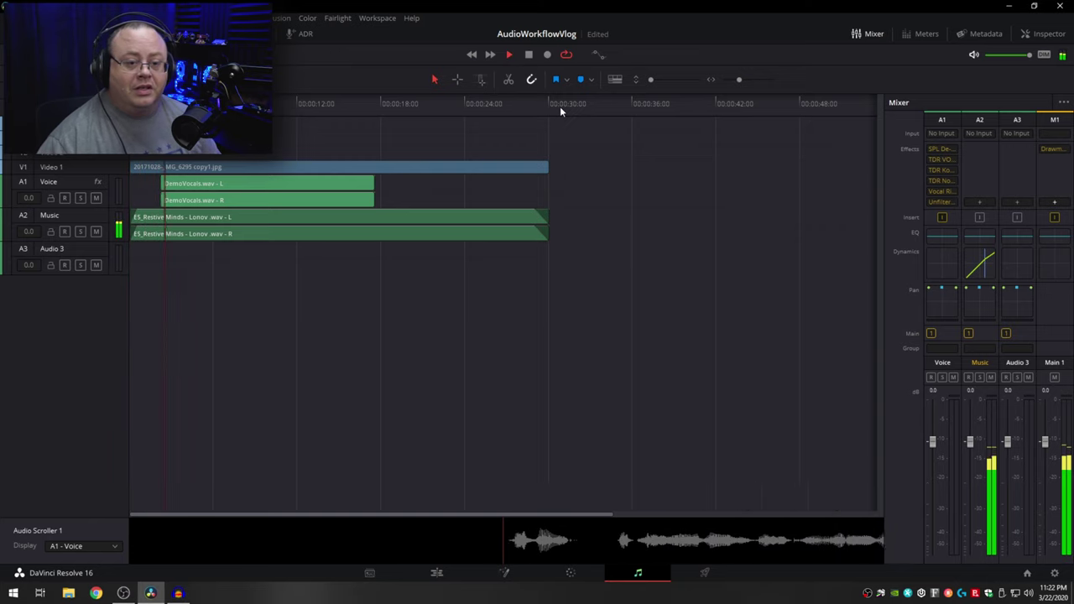
click(530, 55)
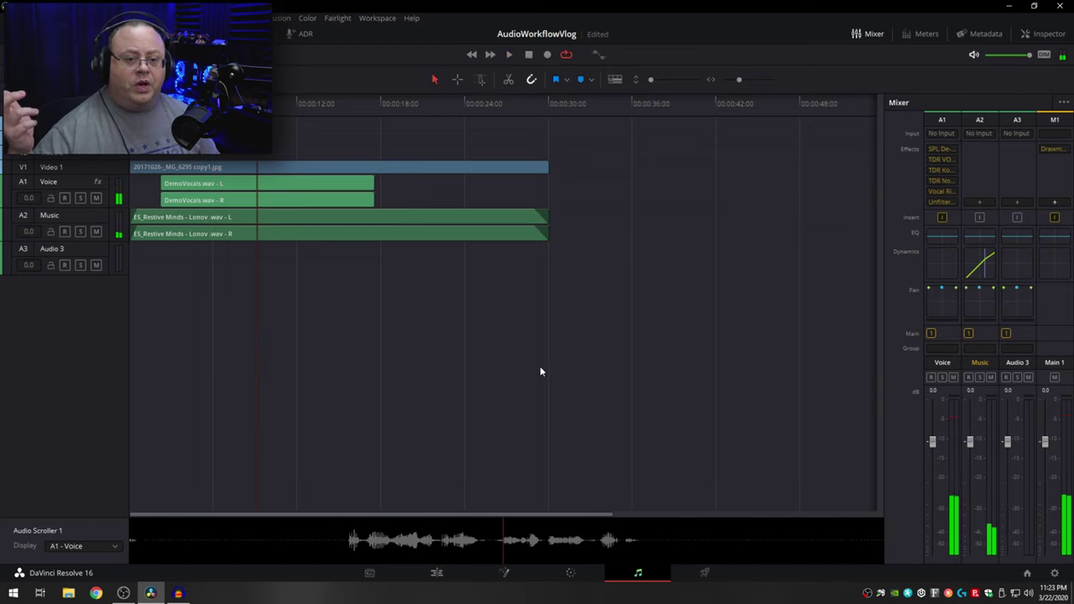
Step: Switch to the Edit page and move the DemoVocals clip on the Voice track to start at about 00:00:06:04
click(436, 572)
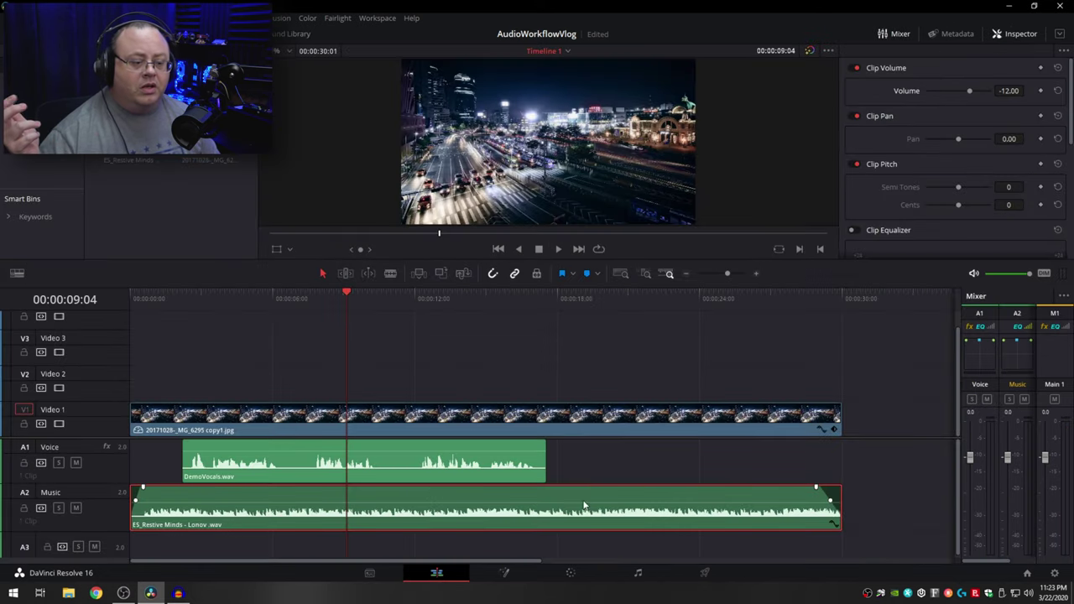
drag(349, 293, 382, 312)
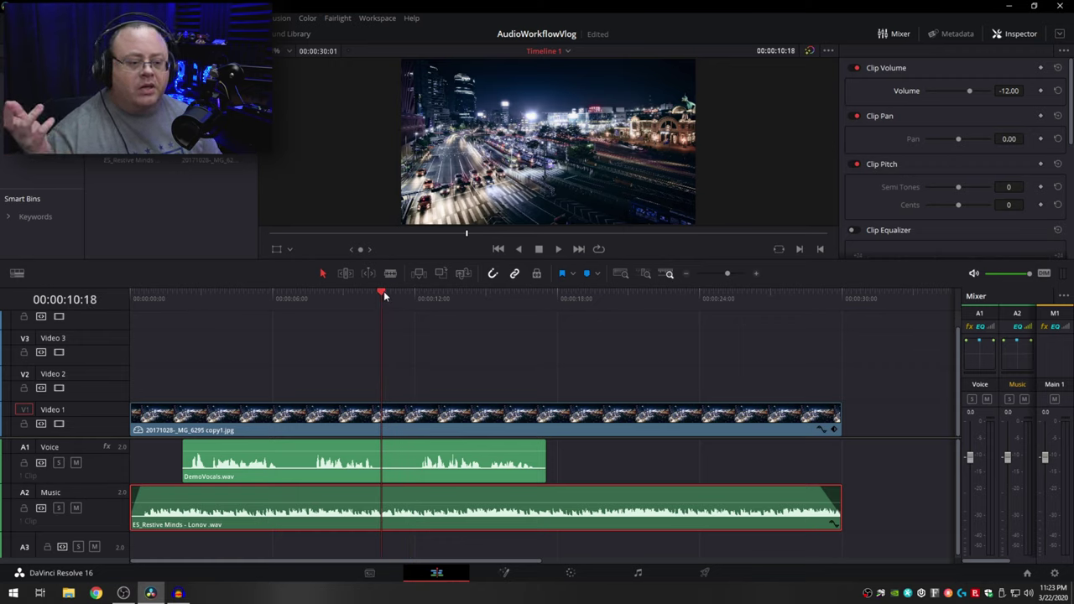
drag(383, 295, 192, 320)
key(Down)
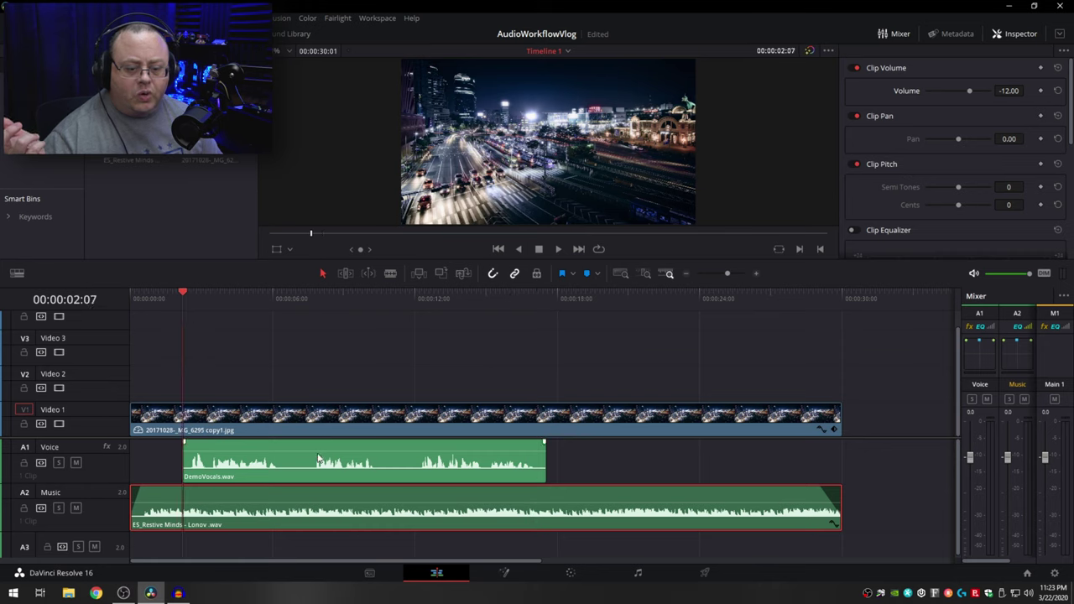
drag(298, 463, 396, 475)
Step: Add Music clip volume keyframes at 00:00:06:04, 00:00:08:03, 00:00:20:03 and 00:00:21:15, and lower the volume line between the middle two
drag(189, 289, 274, 302)
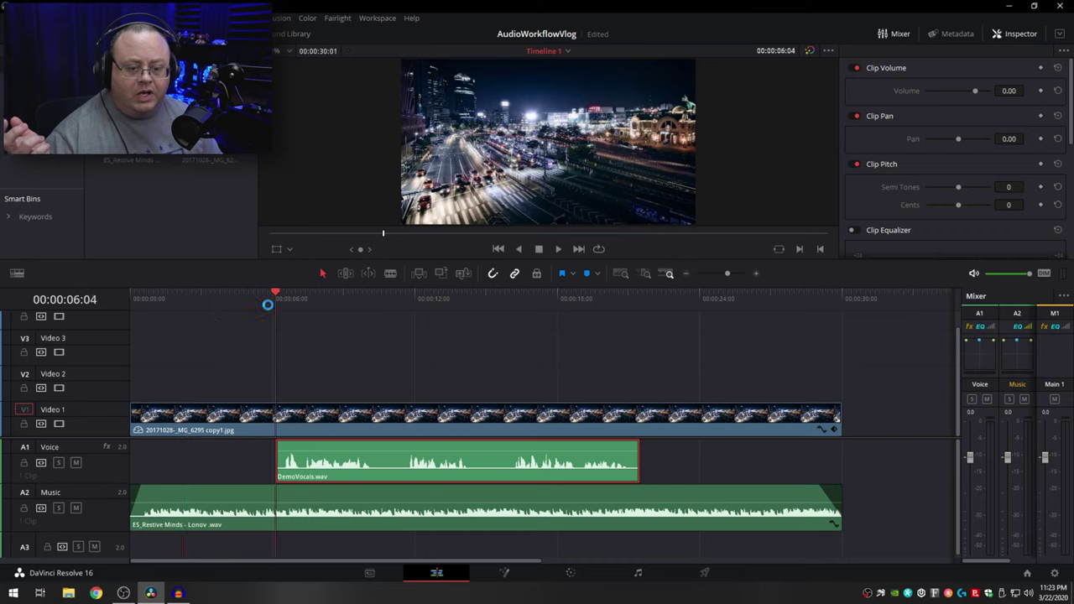
click(476, 493)
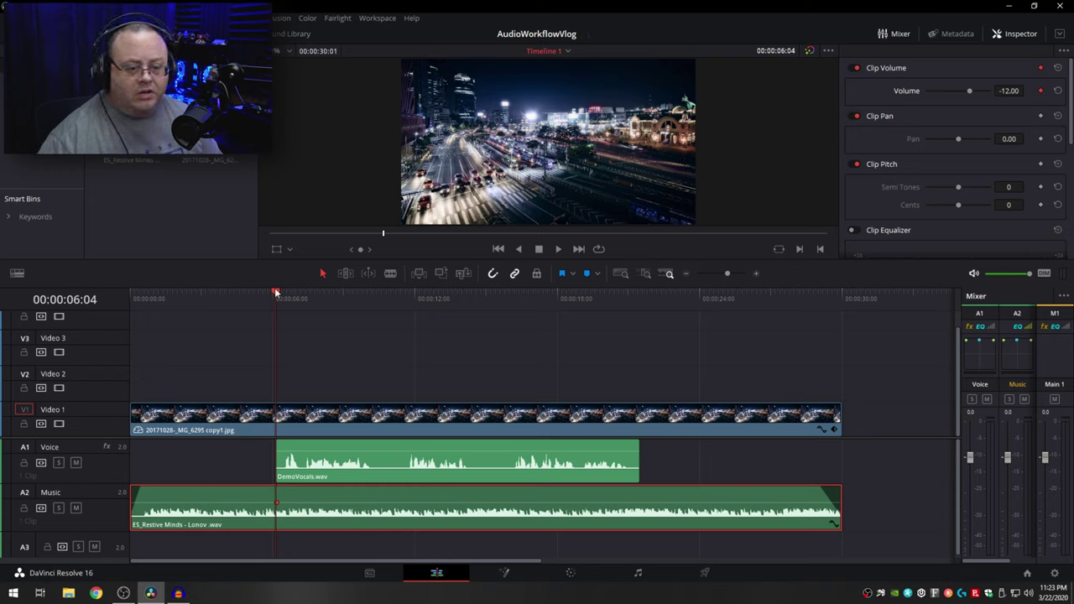
drag(276, 293, 323, 297)
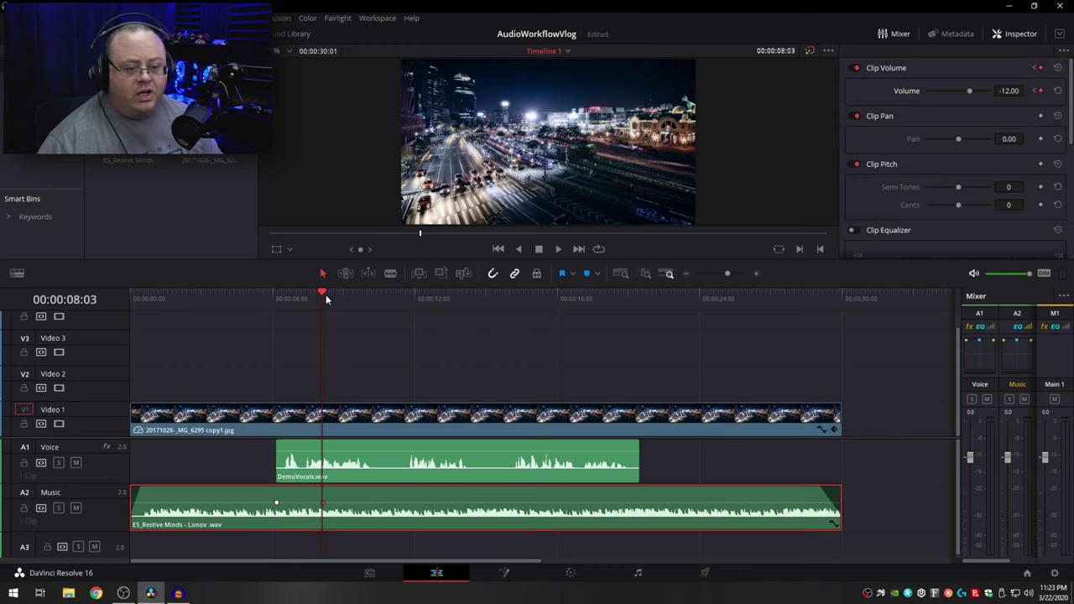
drag(325, 295, 607, 330)
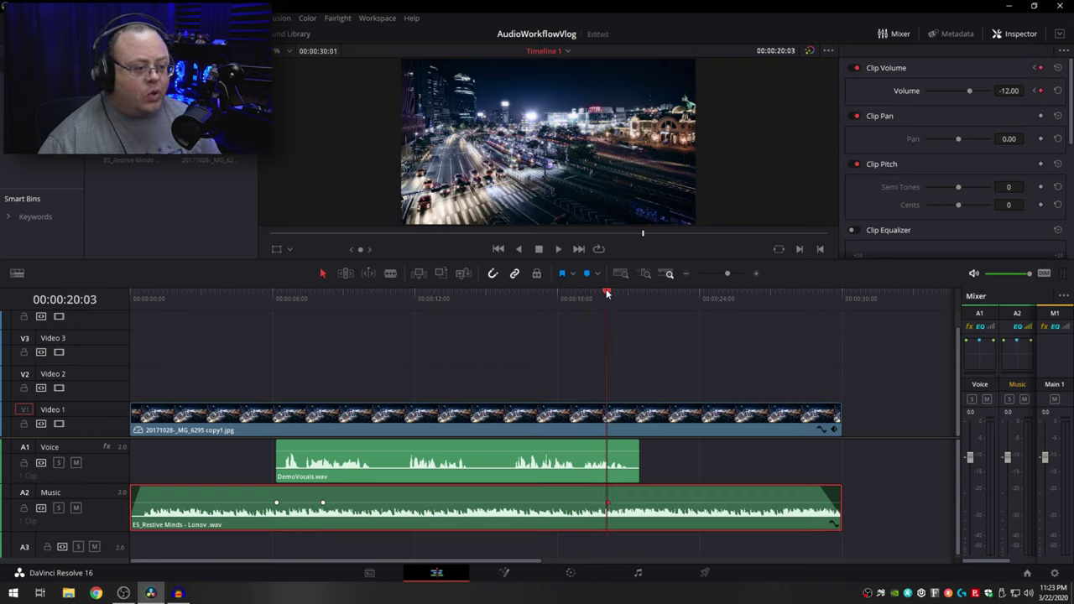
drag(607, 293, 649, 294)
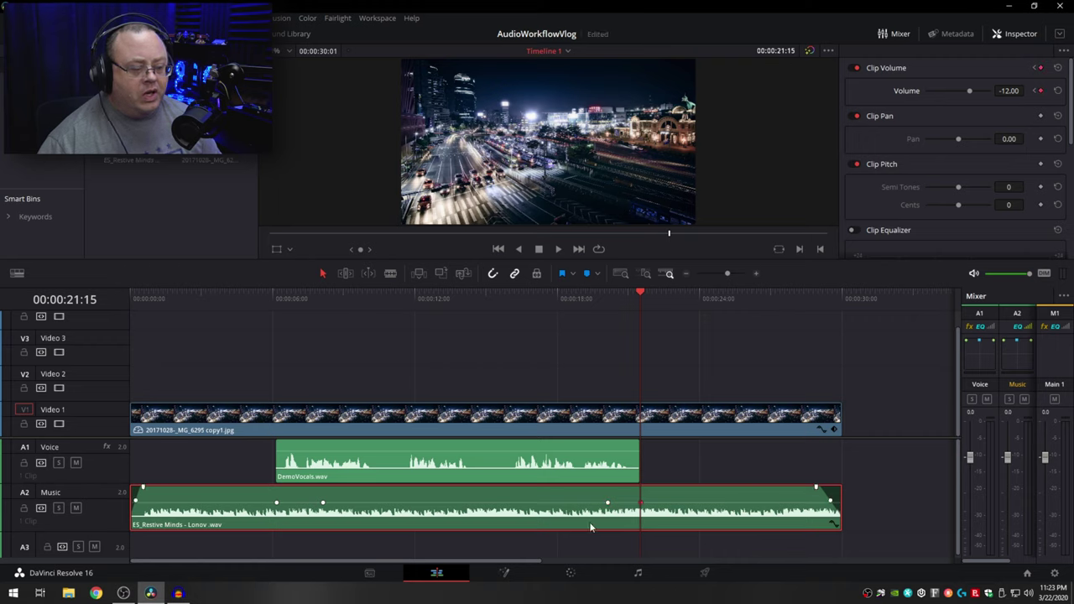
drag(491, 499, 488, 506)
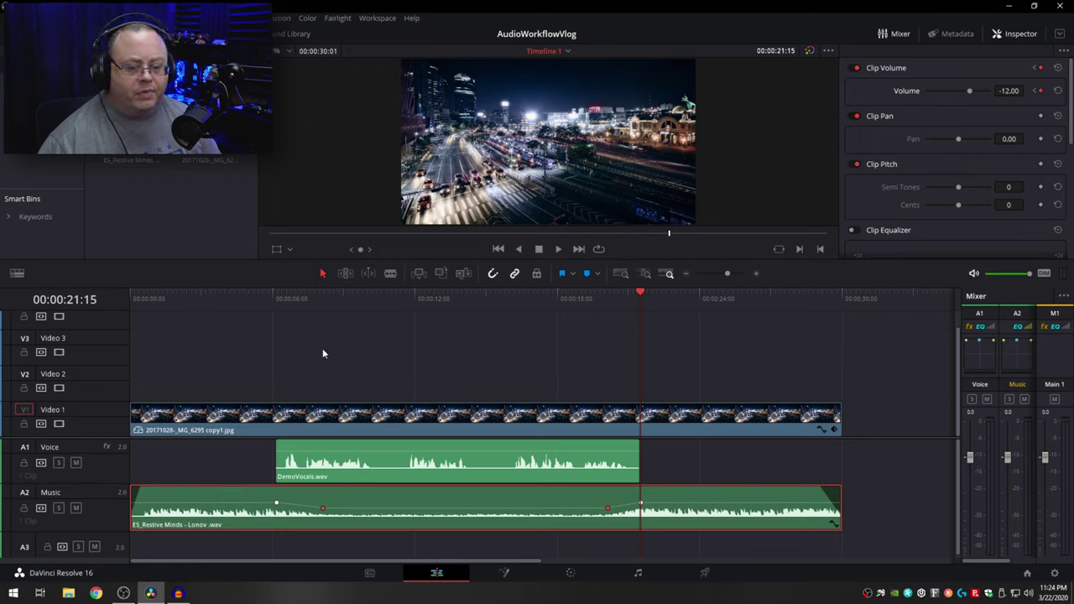
Step: Play the timeline from the beginning to check the keyframed music dip under the voice, and stop after the voice ends
drag(357, 302, 140, 318)
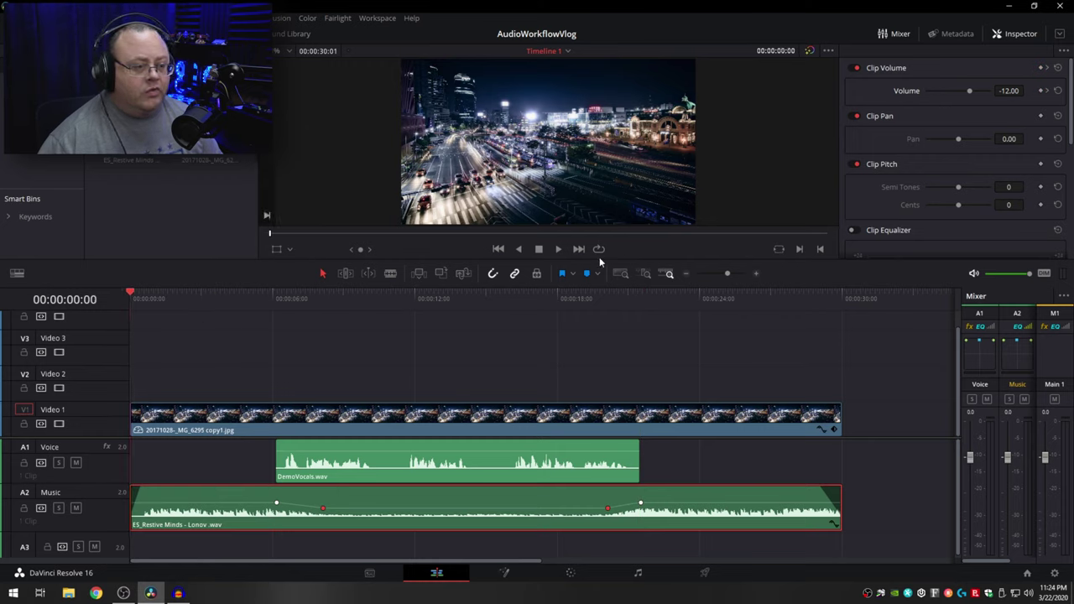
click(560, 250)
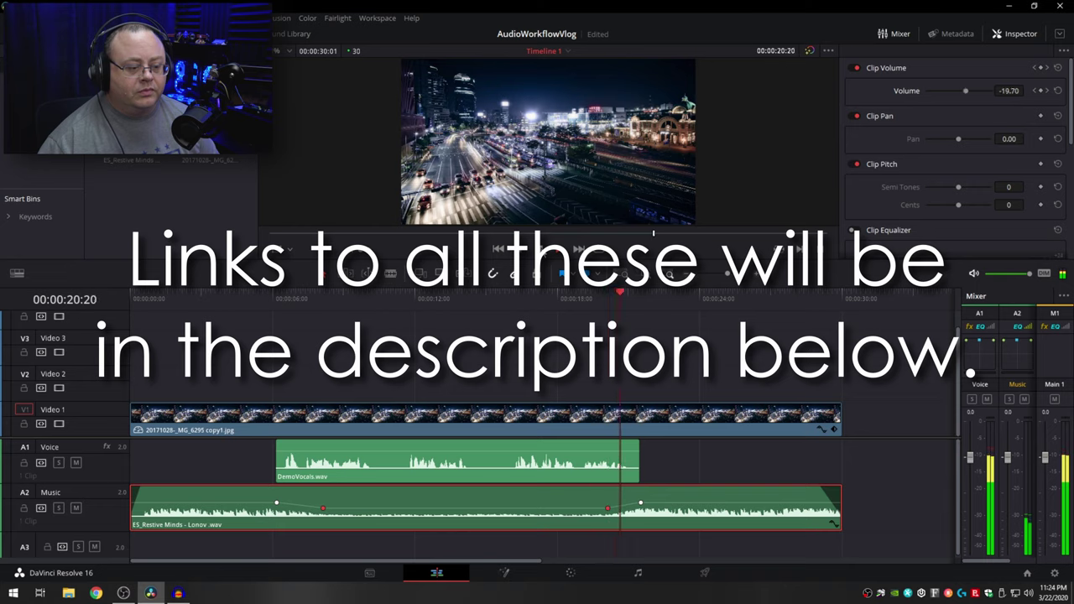
click(539, 249)
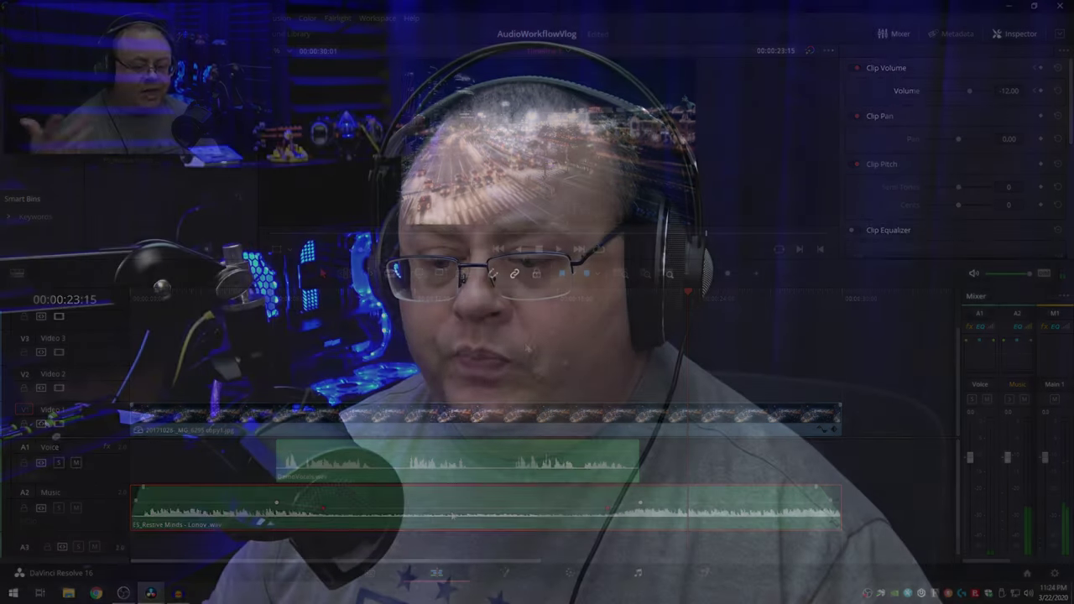